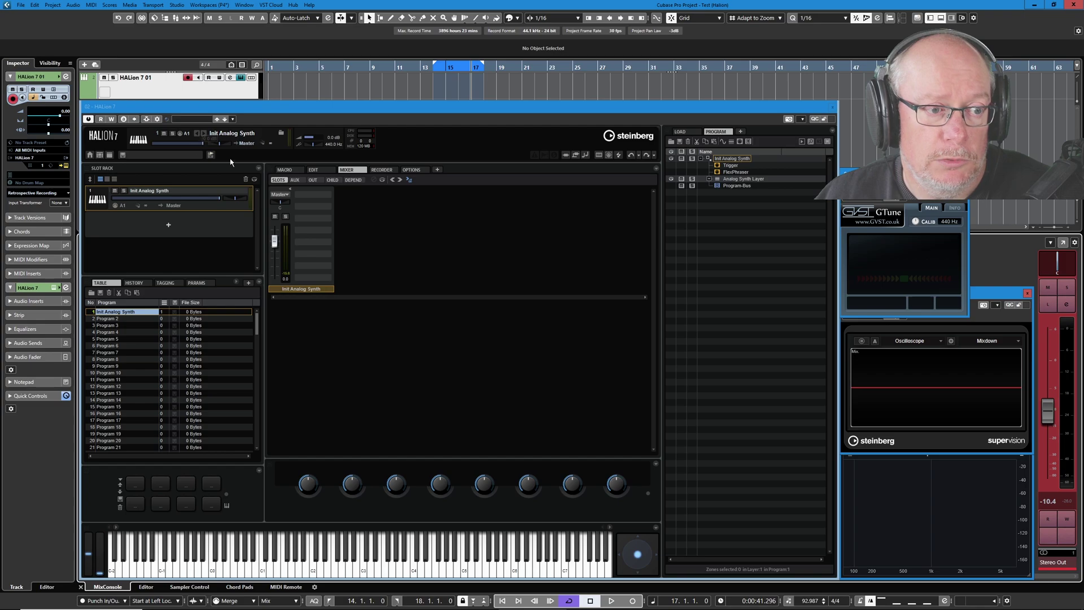
# Step: Show the mixer's output bus channels and examine the outputs available for the Init Analog Synth slot and for the HALion 7 instrument track
pyautogui.click(313, 180)
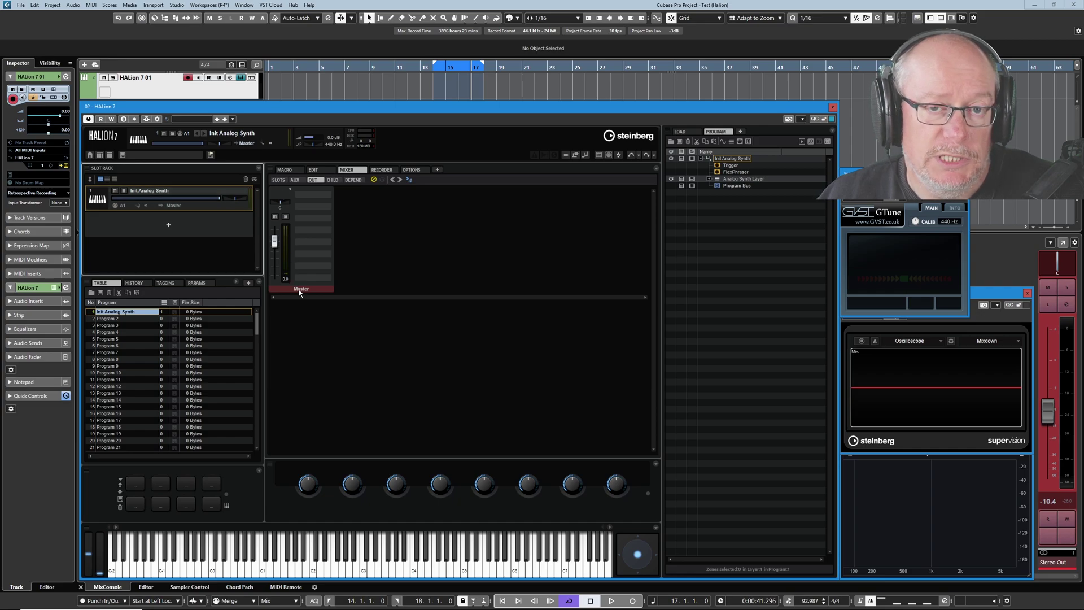
pyautogui.click(174, 205)
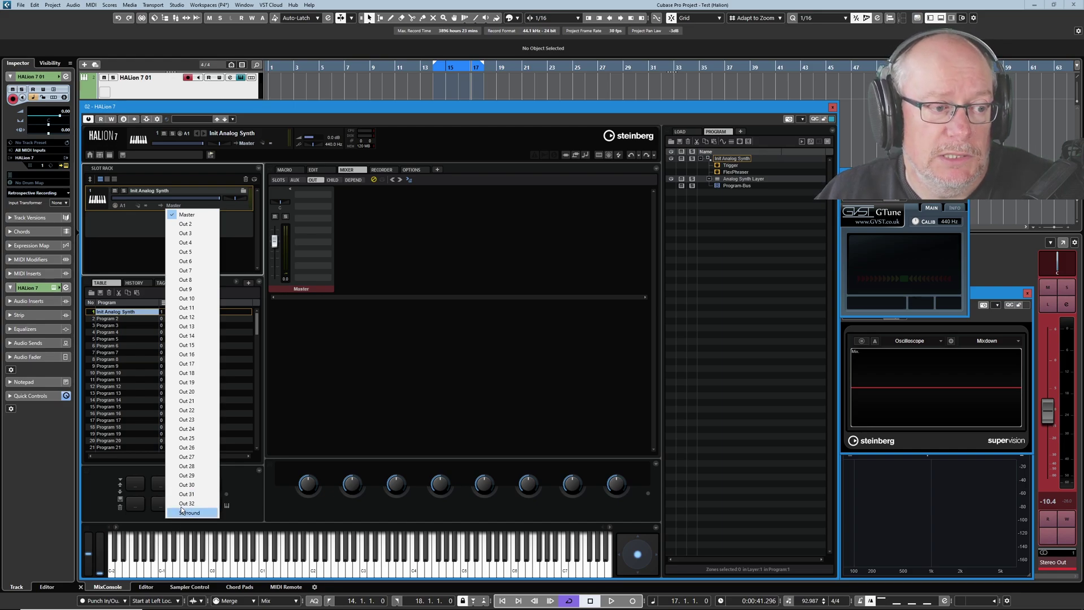
pyautogui.click(131, 230)
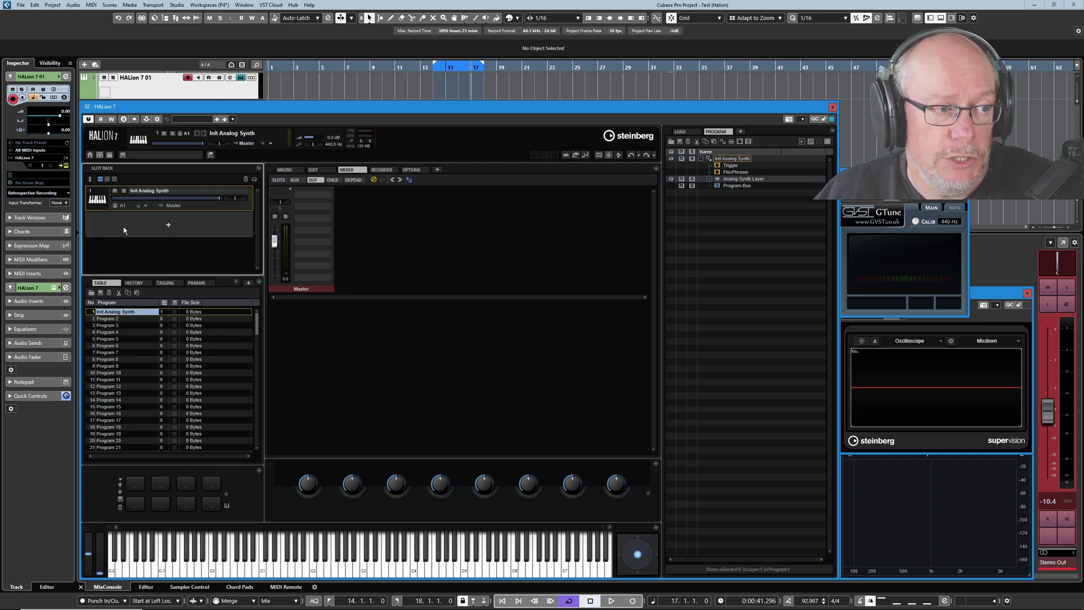
pyautogui.click(65, 160)
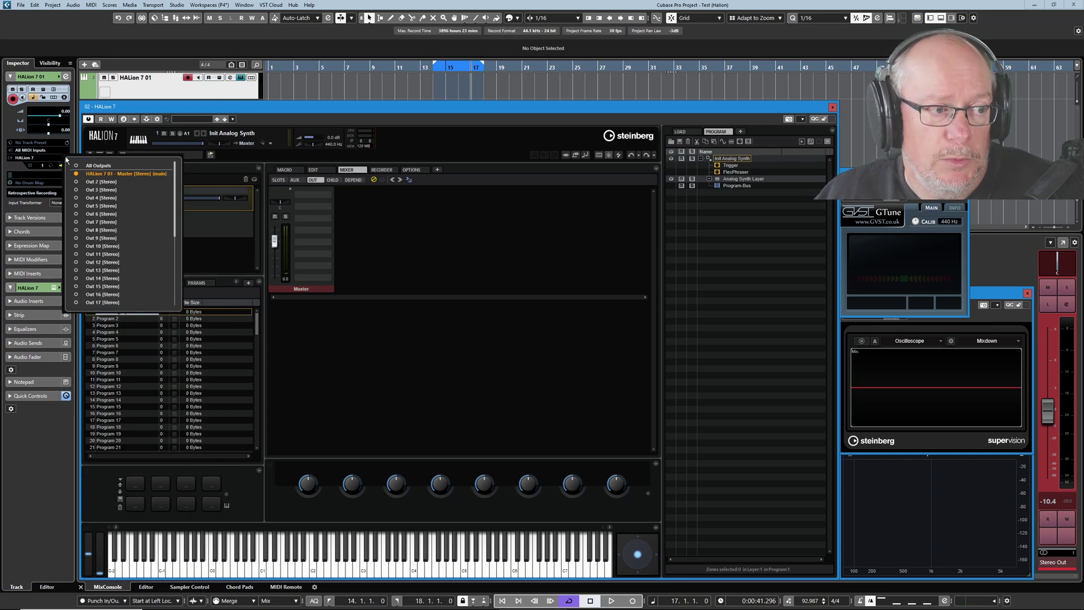
pyautogui.scroll(-5, 140, 273)
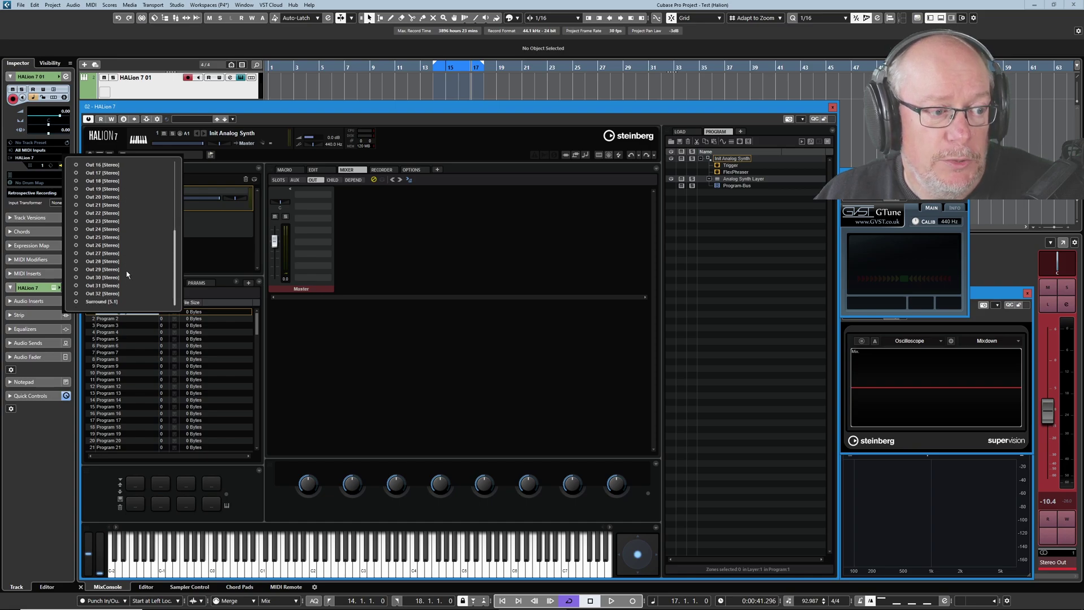
pyautogui.scroll(5, 127, 275)
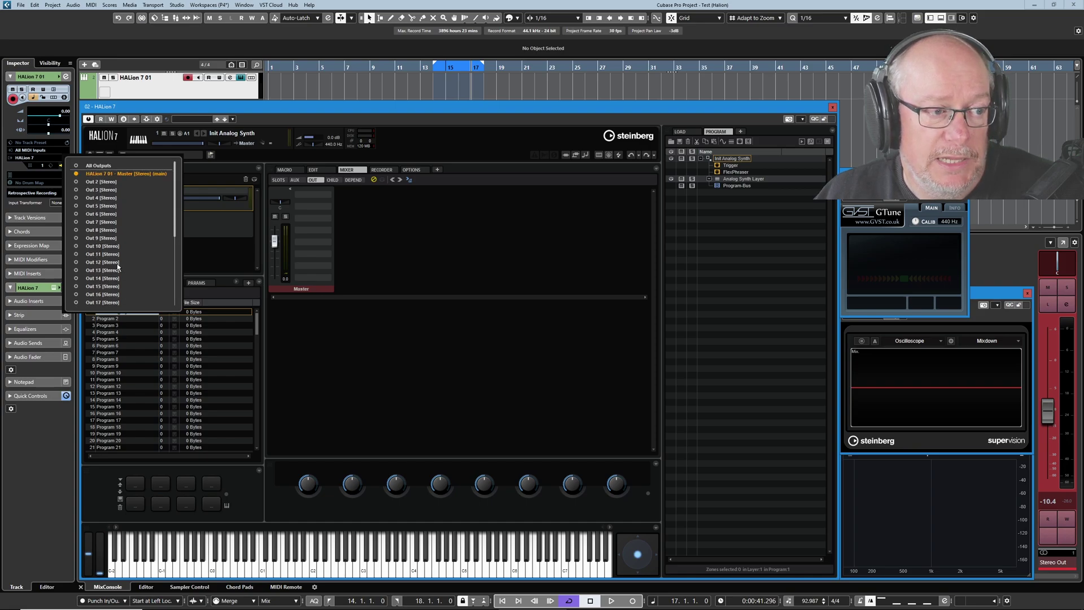
pyautogui.click(298, 338)
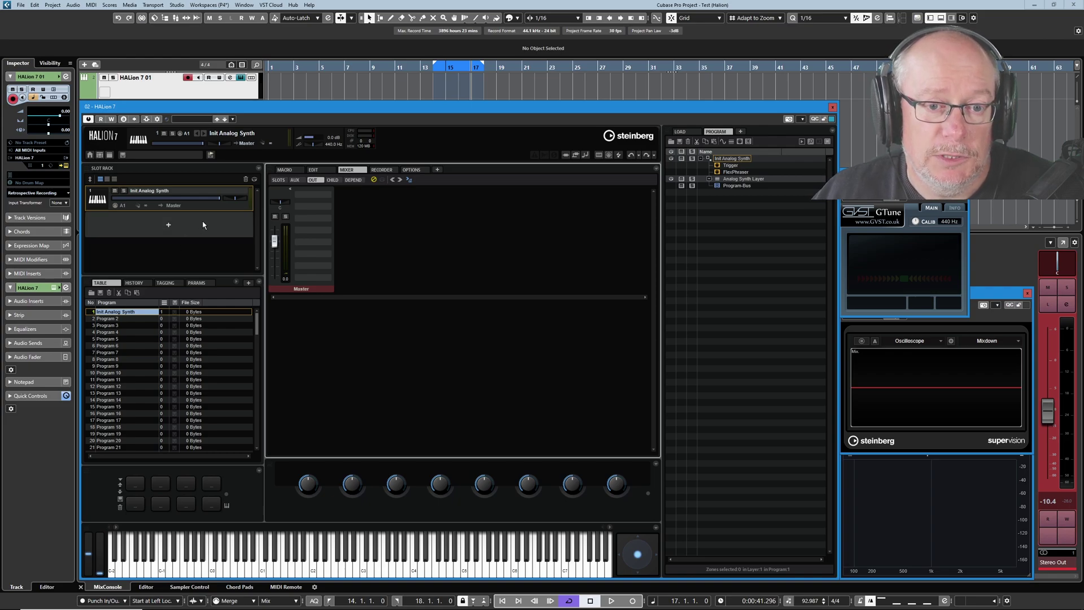
# Step: Load the Ghost Buzz program into the empty second slot and check its available output routings
pyautogui.click(680, 131)
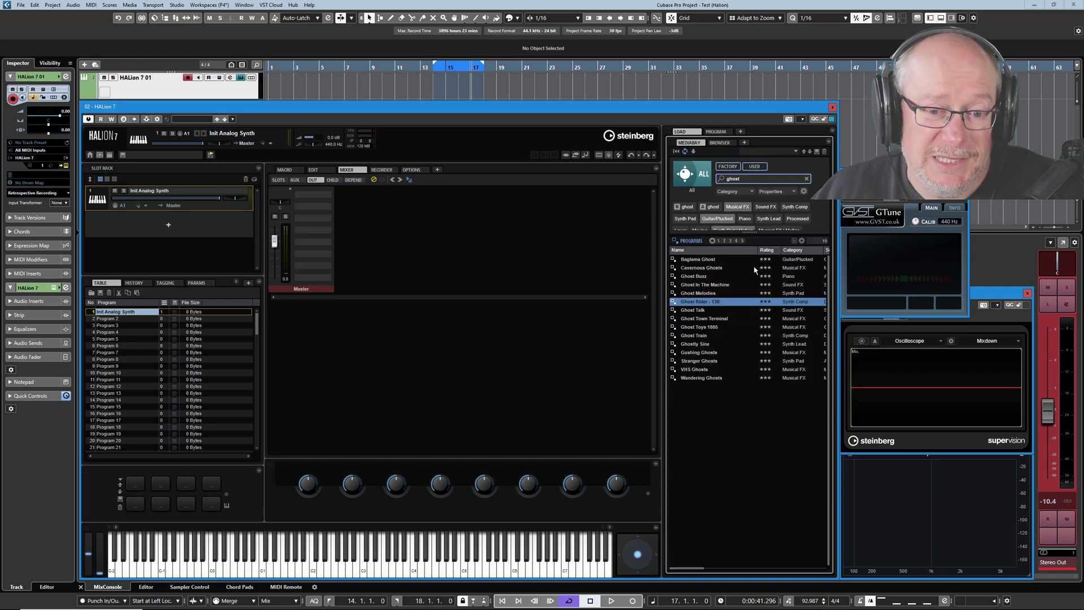
pyautogui.moveTo(705, 275); pyautogui.dragTo(161, 223)
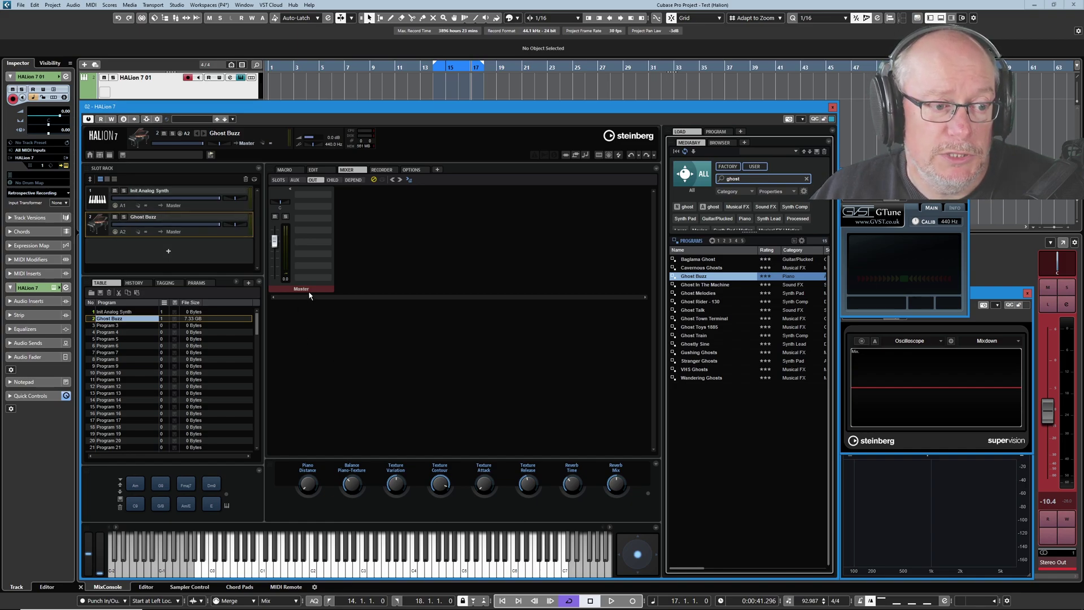
pyautogui.click(174, 231)
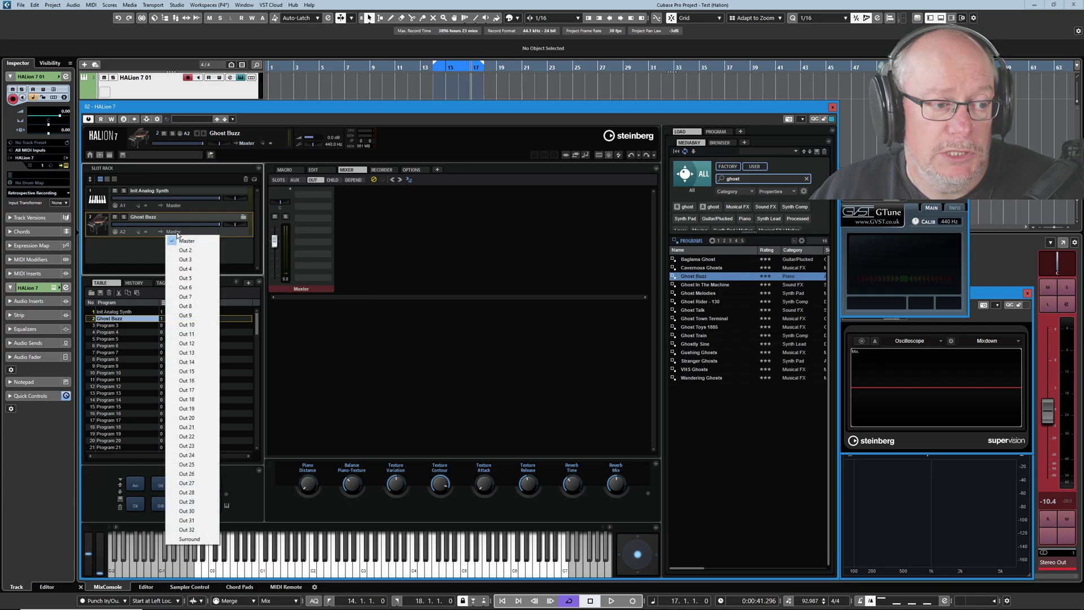
pyautogui.click(228, 260)
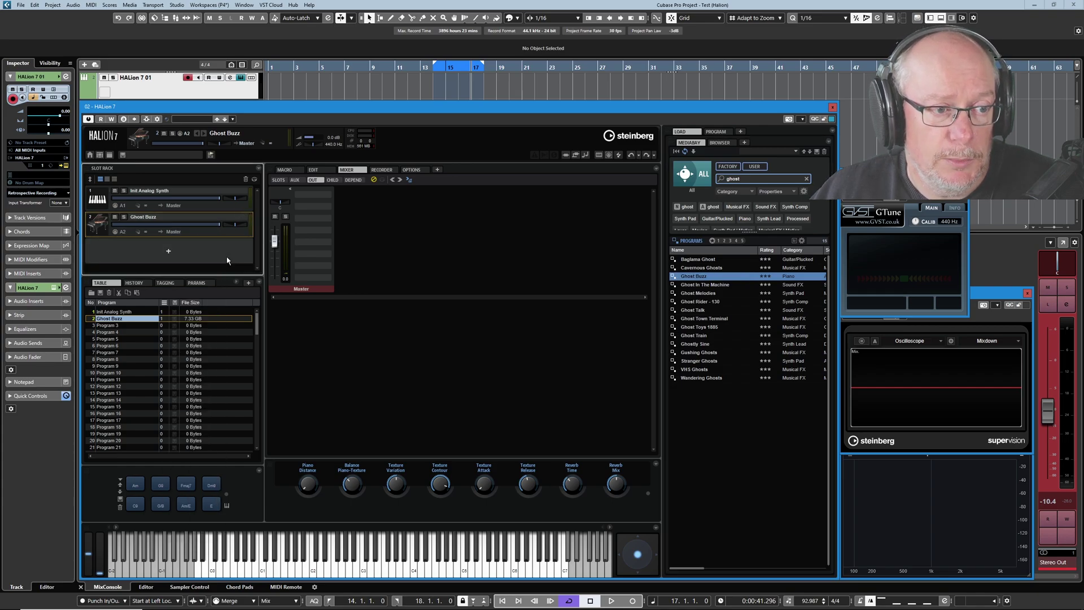
# Step: Compare the mixer's slot channels with its output bus channels
pyautogui.click(279, 180)
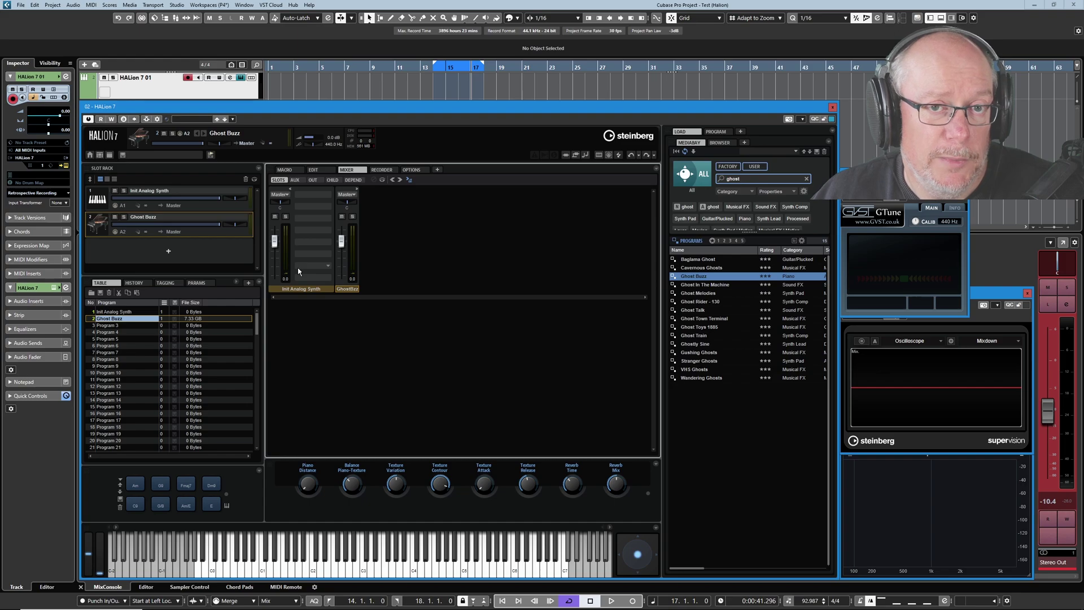
pyautogui.click(313, 180)
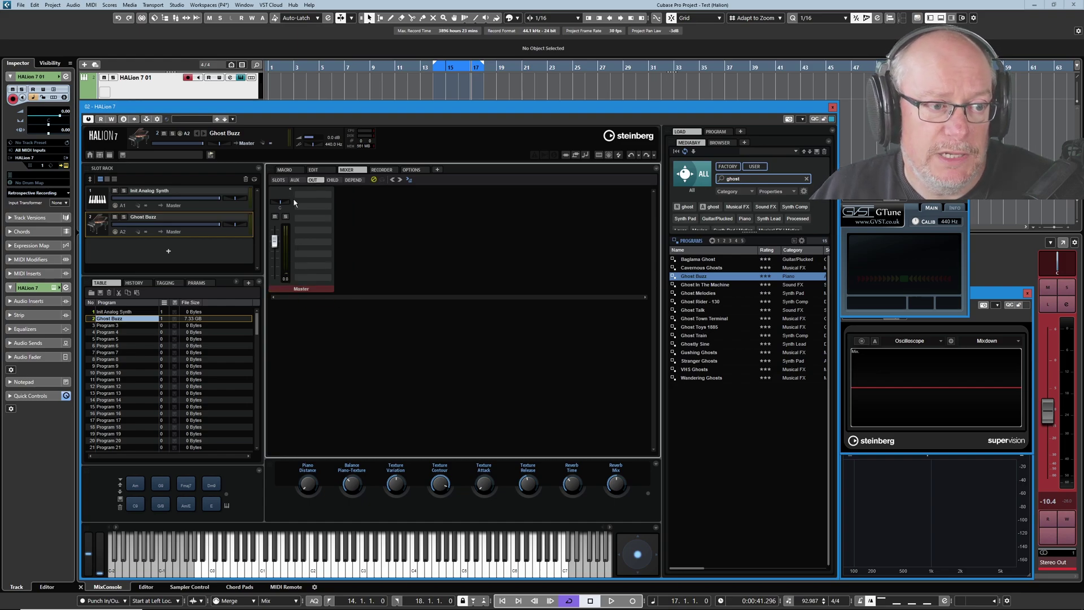
pyautogui.click(278, 181)
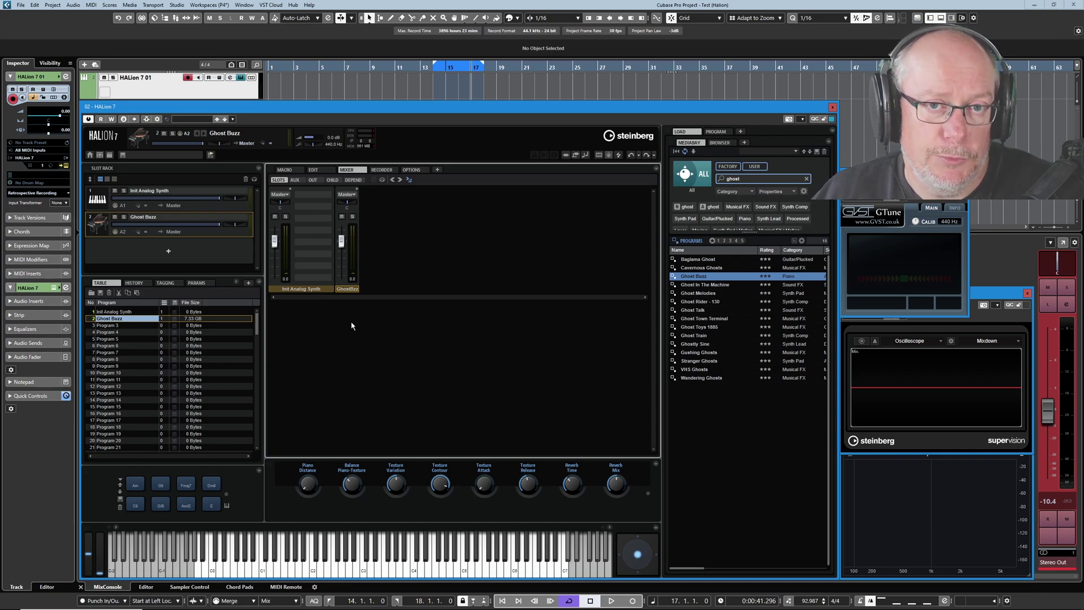
# Step: Cut the Ghost Buzz program from the second slot and also remove it from the program table
pyautogui.rightClick(148, 218)
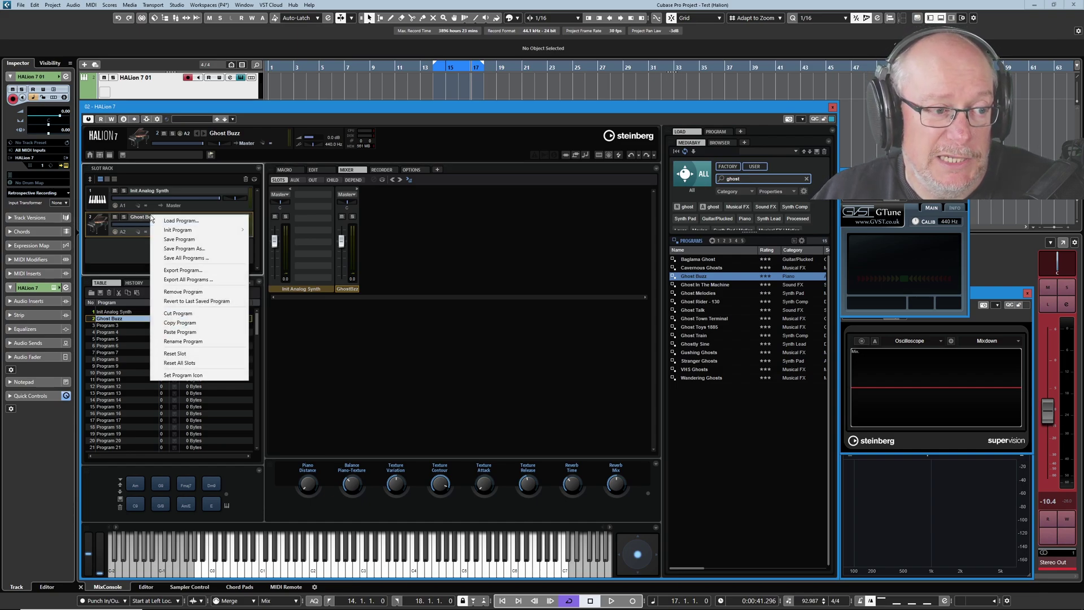
pyautogui.click(179, 314)
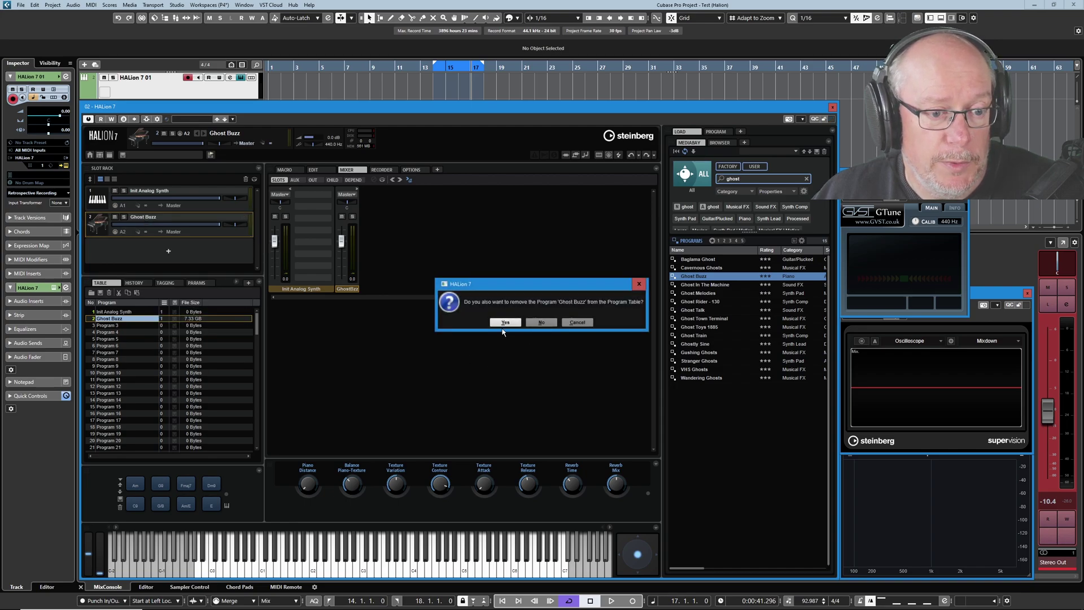
pyautogui.click(505, 323)
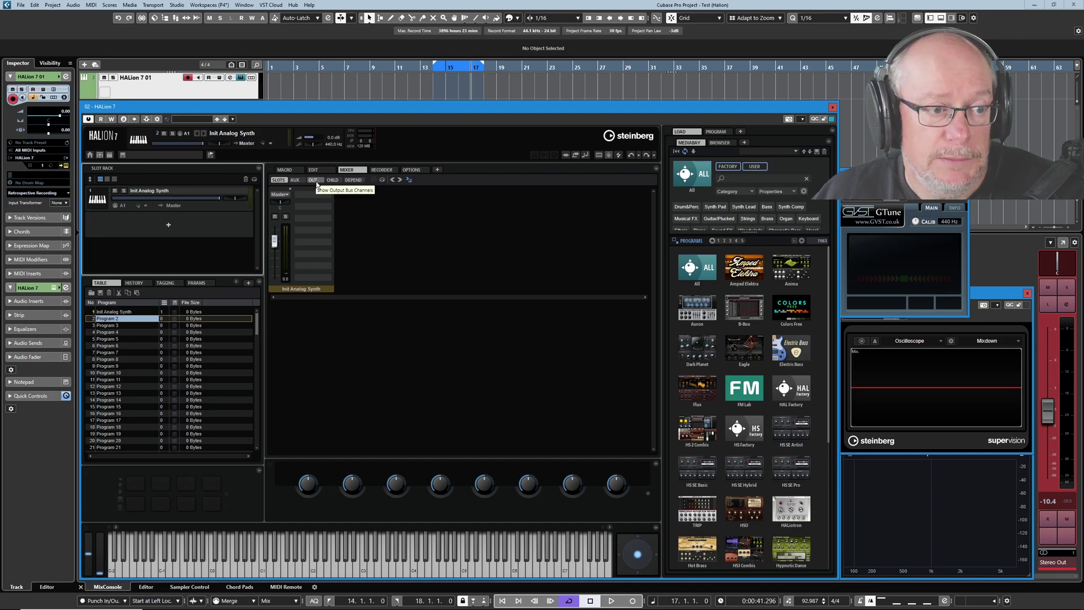
# Step: Show the program tree and switch the mixer to the child bus channels, followed by the dependent channels
pyautogui.click(724, 133)
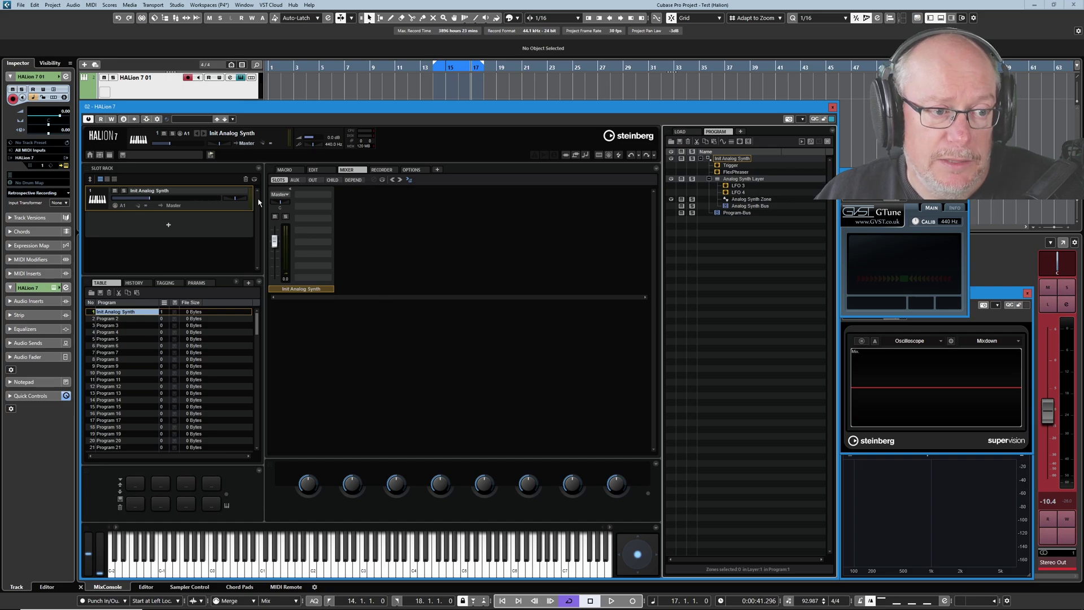
pyautogui.click(332, 179)
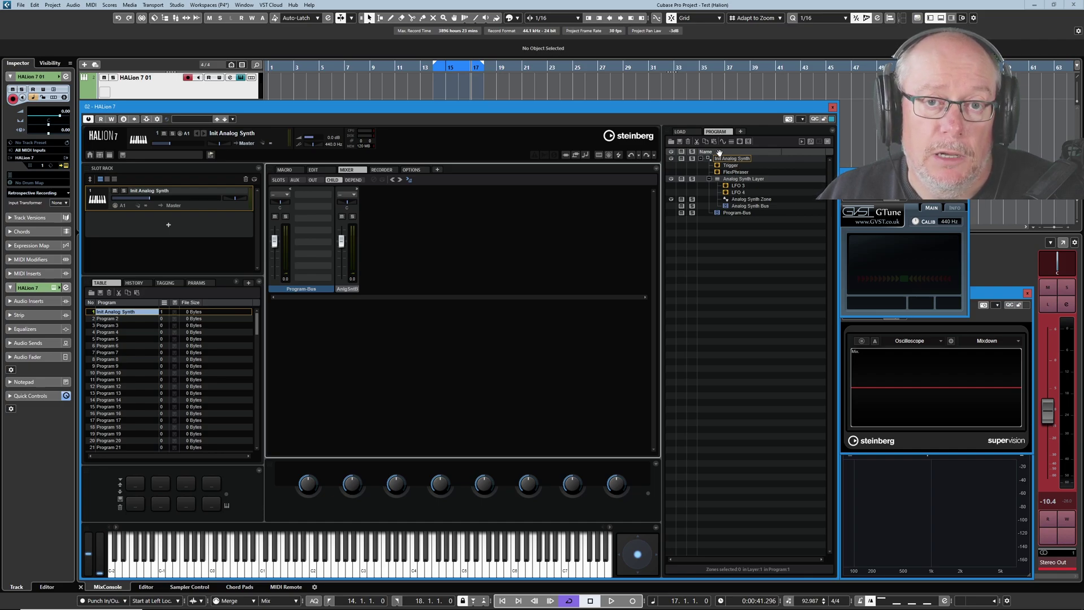
pyautogui.click(354, 180)
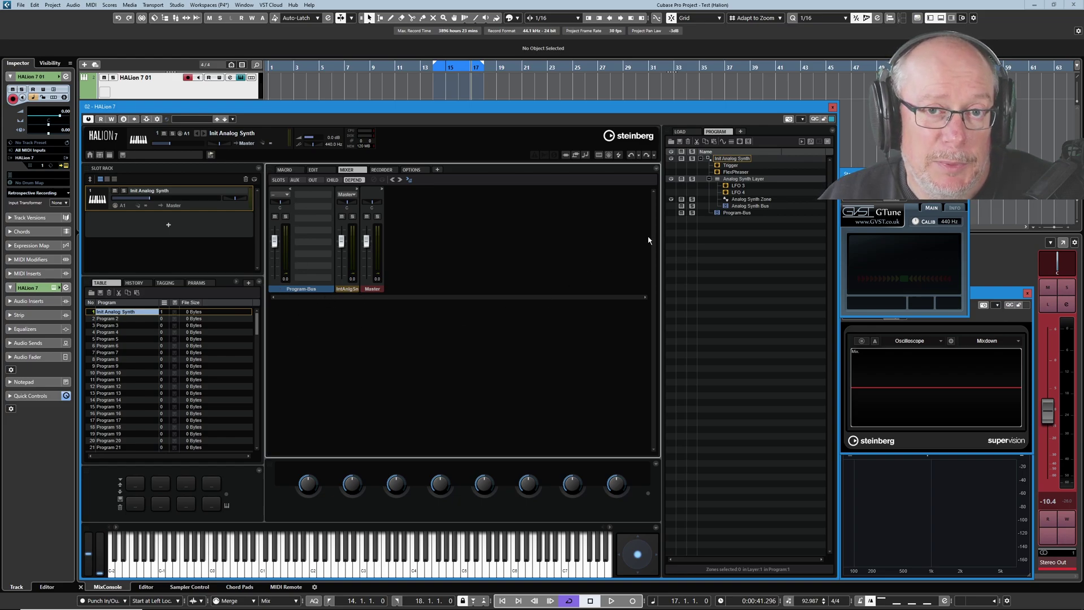
# Step: View the dependent channels of Analog Synth Bus and the Init Analog Synth program, with auto-expand on for the selected channel
pyautogui.click(740, 207)
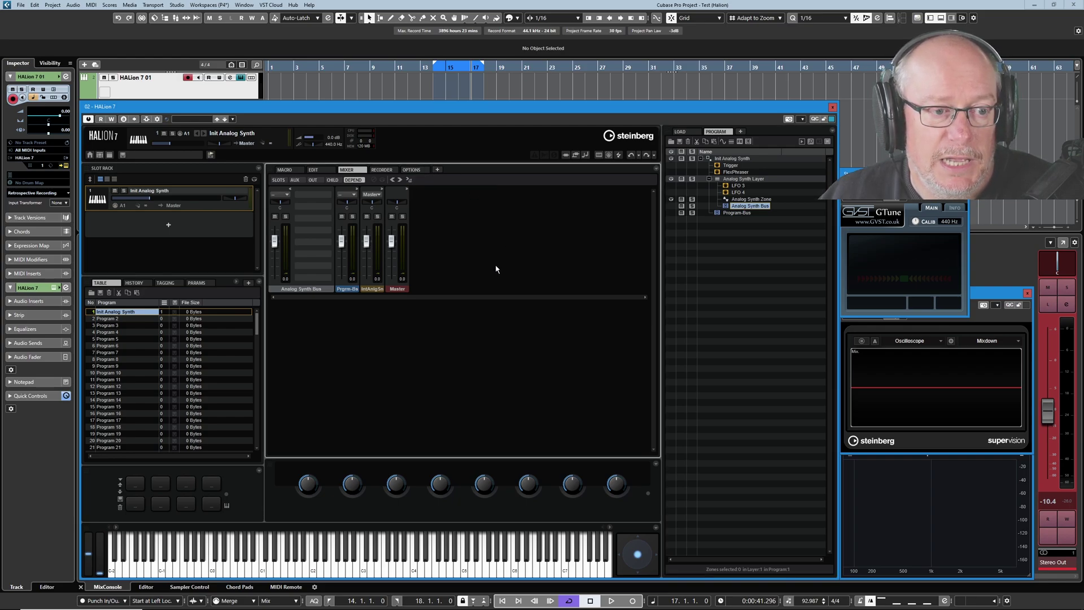
pyautogui.click(728, 159)
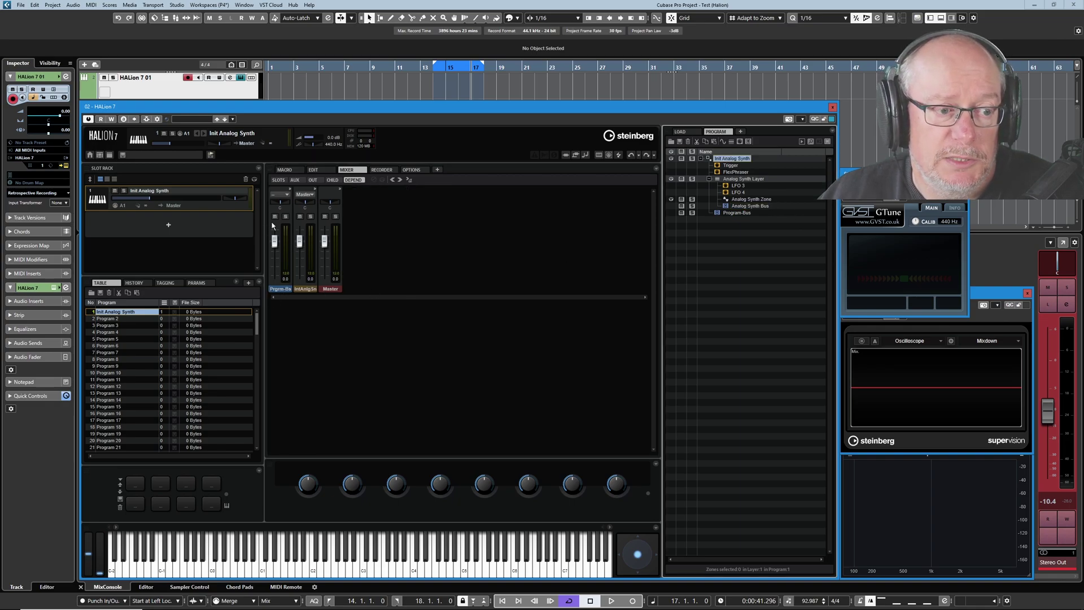
pyautogui.click(409, 180)
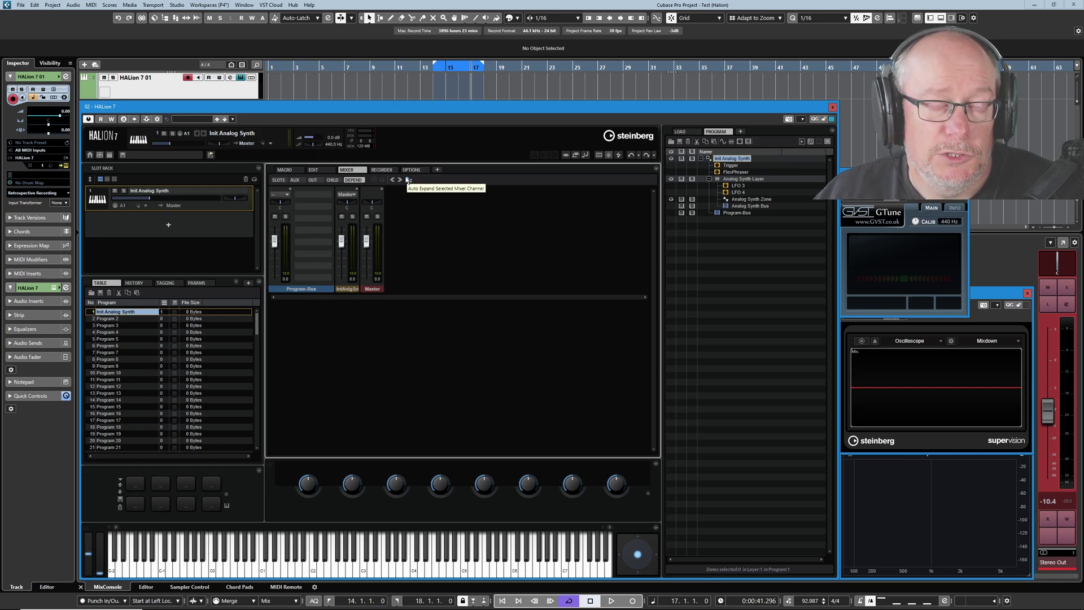
# Step: Expand all dependent channels of Analog Synth Bus, then return to the Init Analog Synth program's channels using auto-expand
pyautogui.click(750, 206)
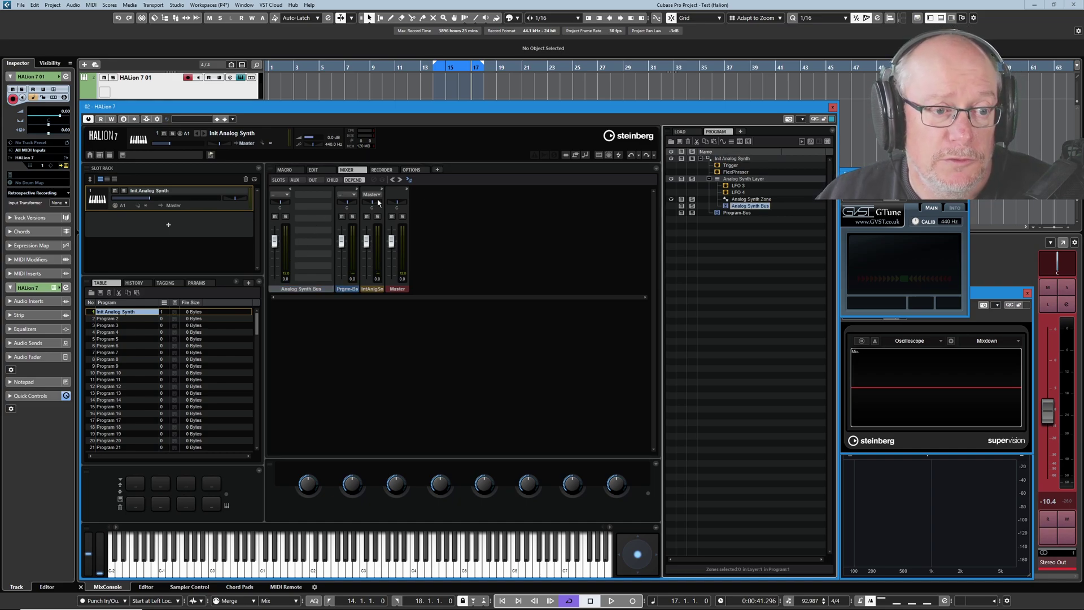
pyautogui.click(401, 181)
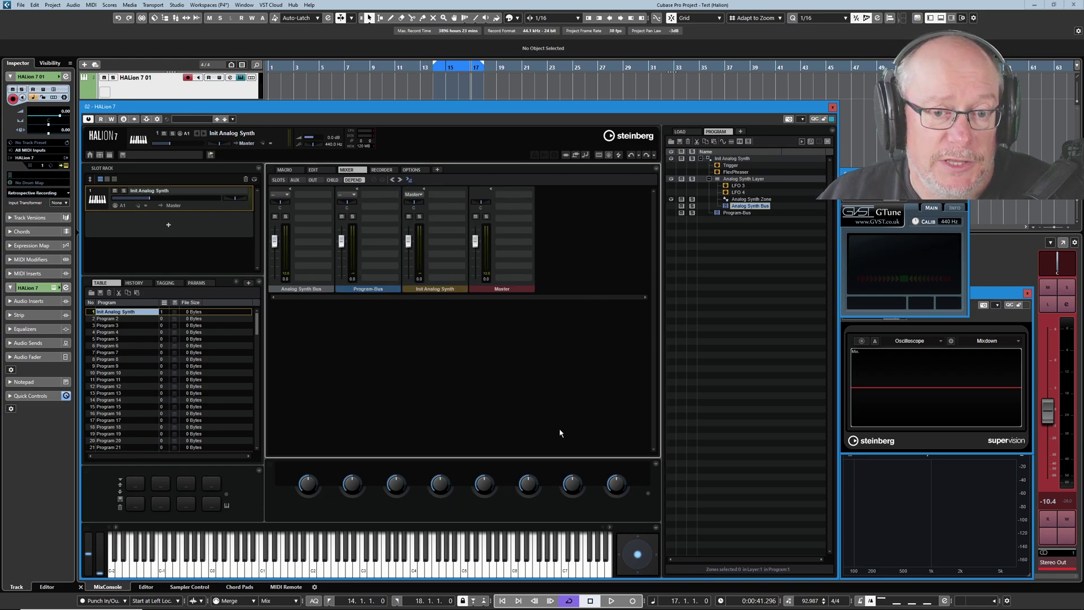
pyautogui.click(735, 159)
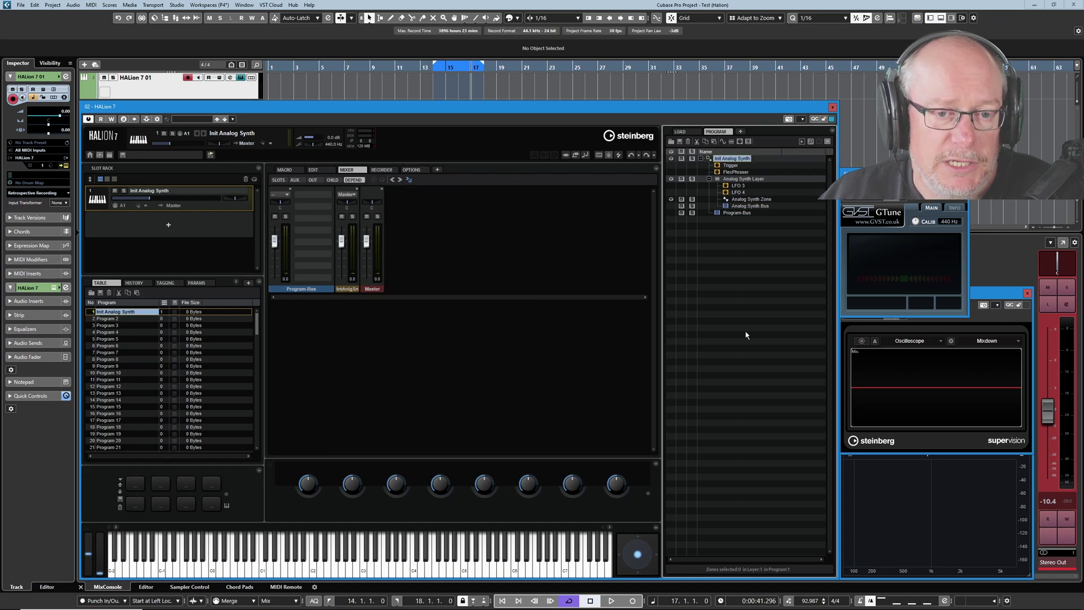
pyautogui.click(409, 181)
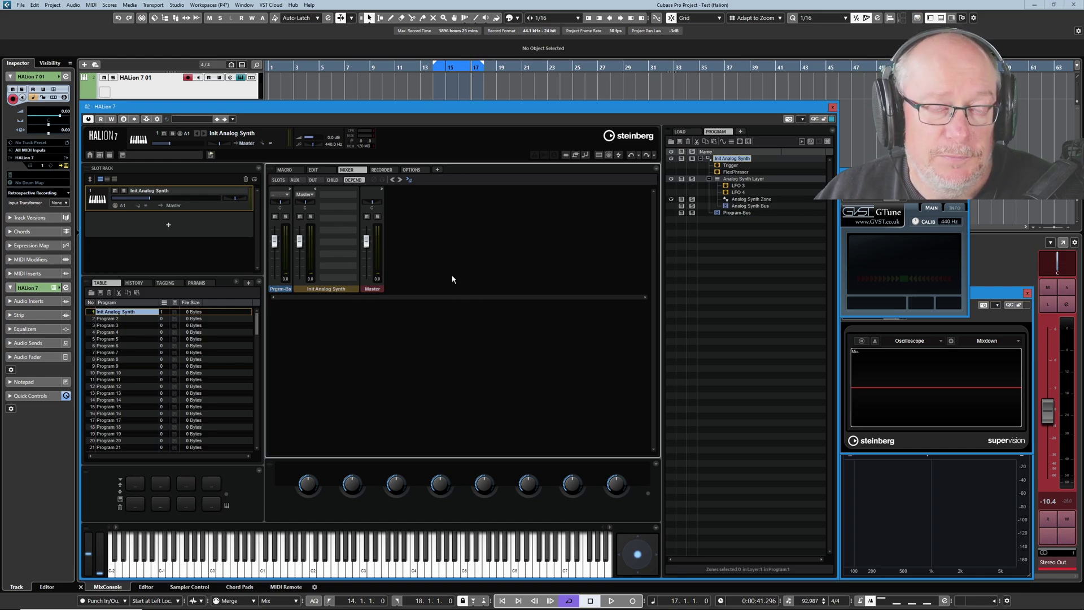
# Step: Load the Ghost Rider - 130 program from the matching combis instrument into the first slot in place of Init Analog Synth
pyautogui.click(679, 131)
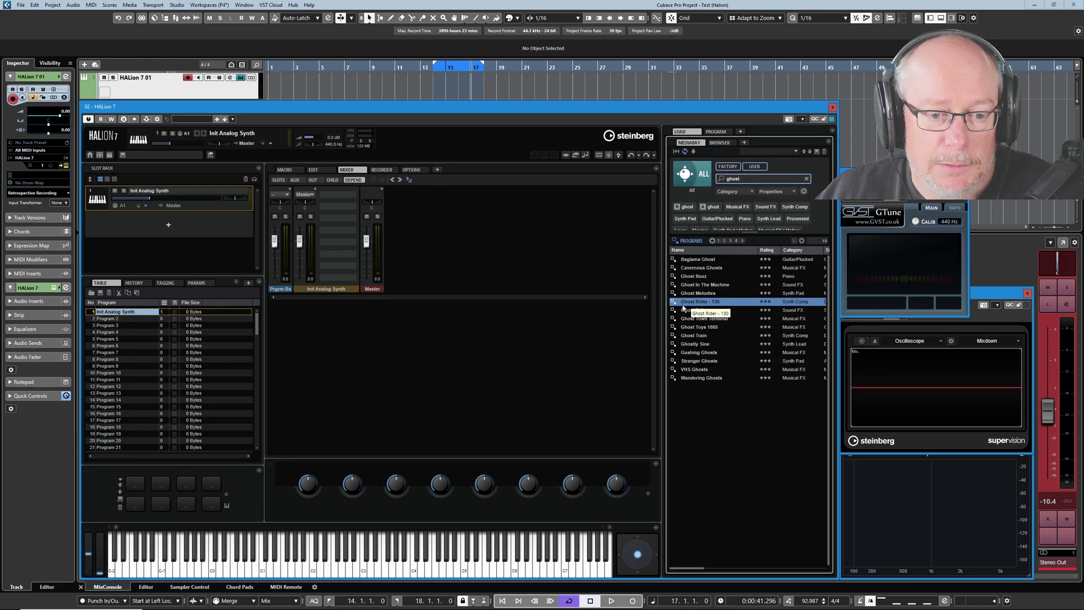
pyautogui.click(685, 174)
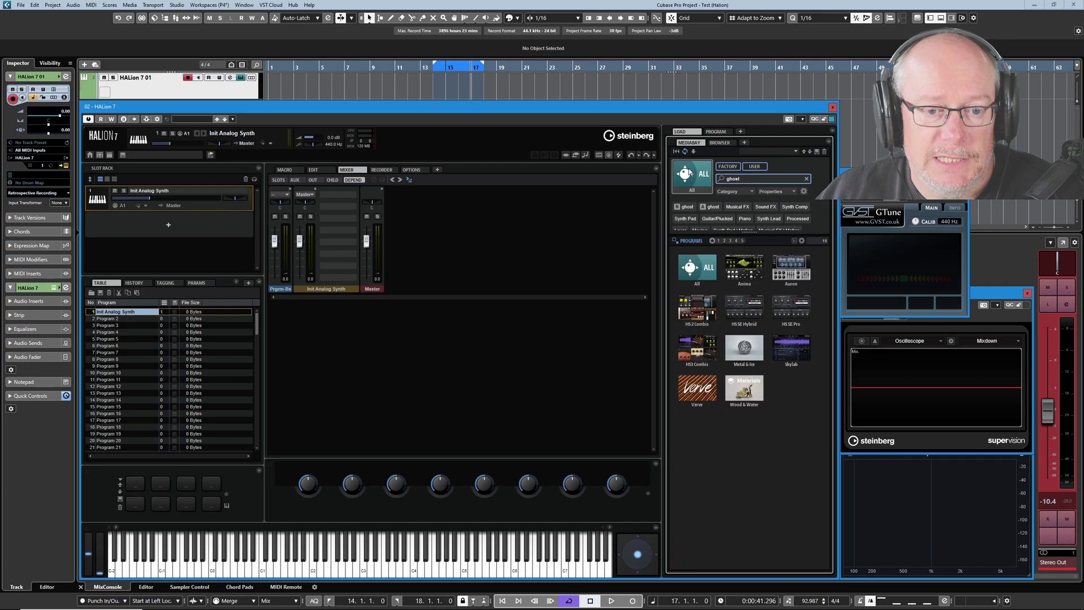
pyautogui.click(694, 362)
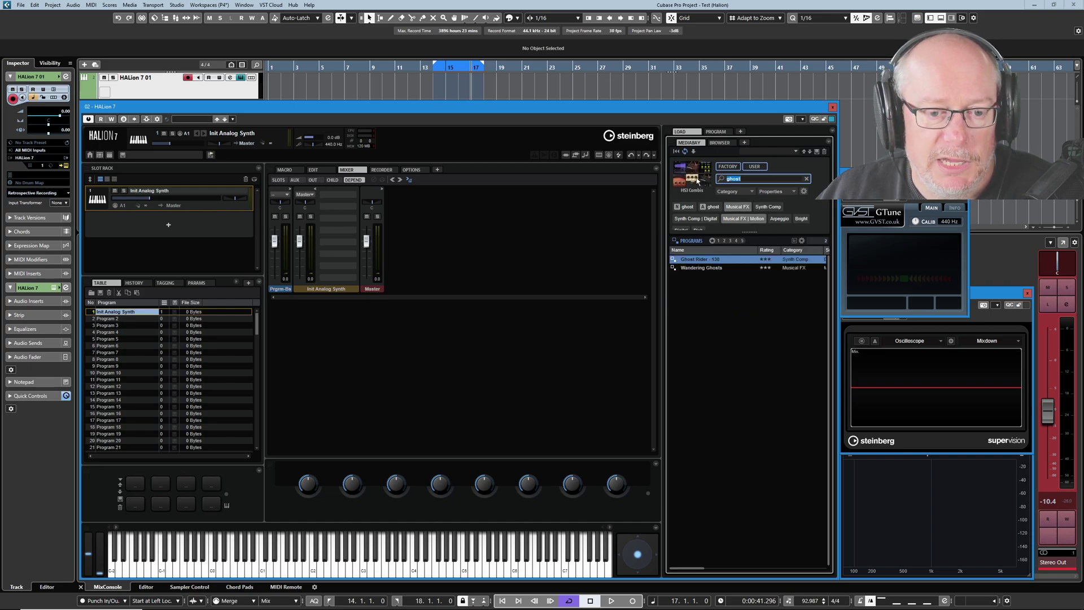
pyautogui.doubleClick(701, 260)
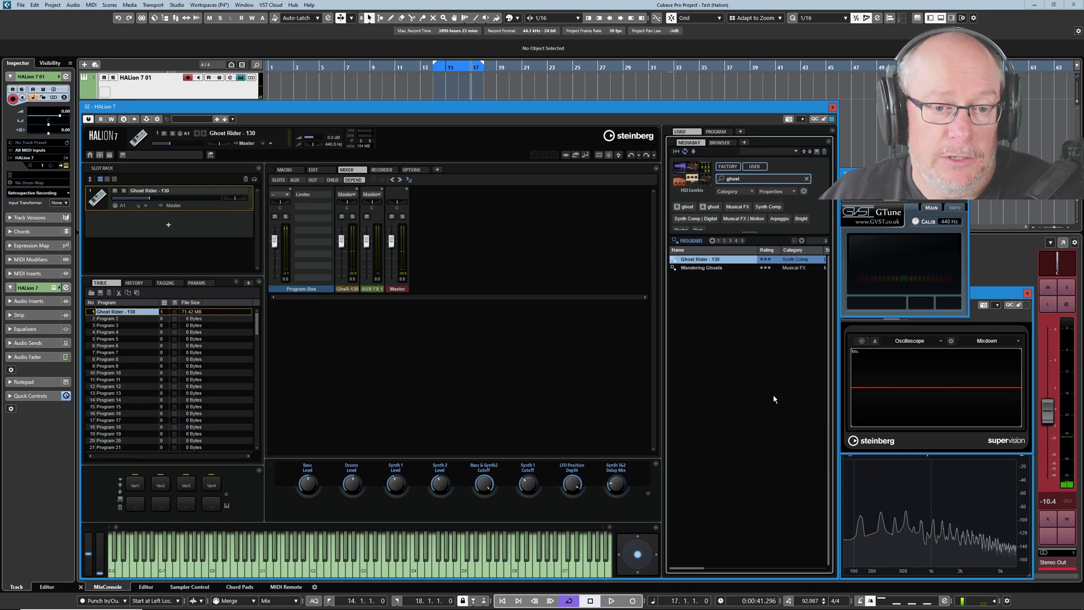
# Step: Expand every element of the Ghost Rider - 130 program tree and look through its layers, buses and kick samples
pyautogui.click(720, 131)
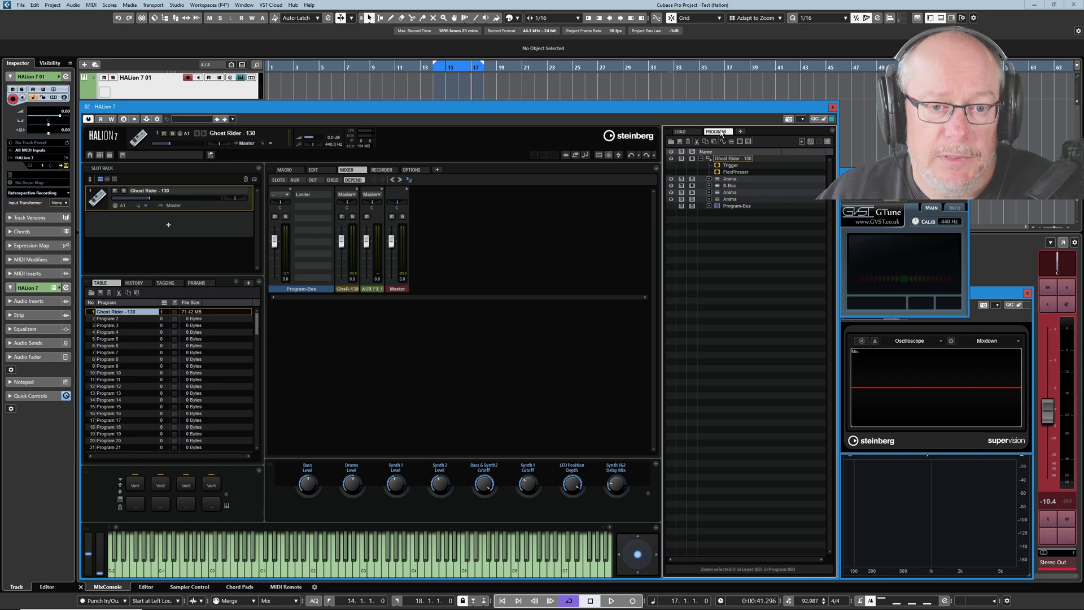
pyautogui.rightClick(723, 160)
pyautogui.click(749, 164)
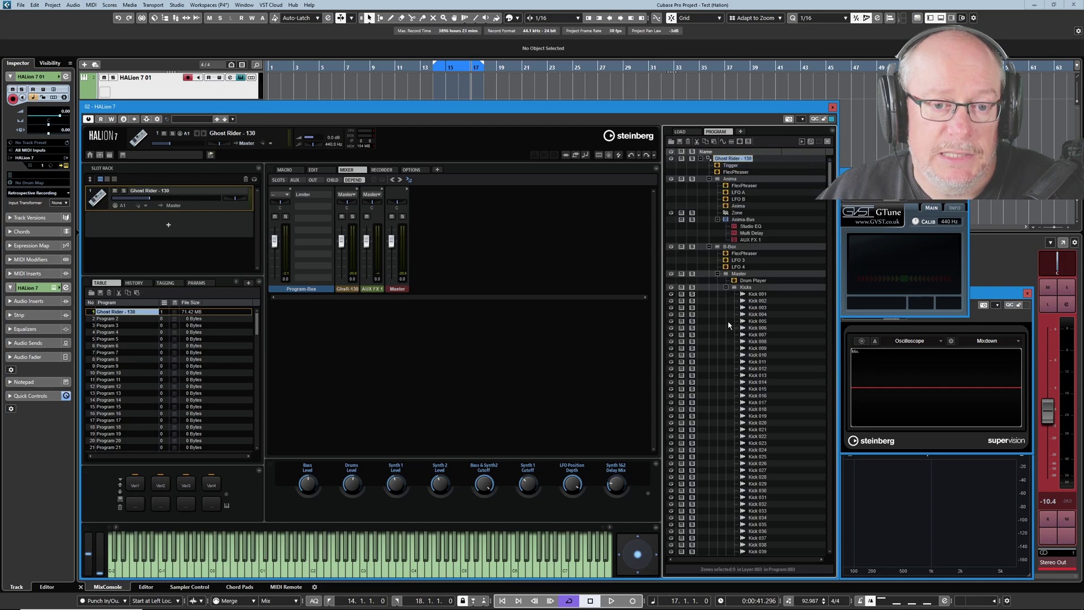
pyautogui.scroll(-5, 743, 303)
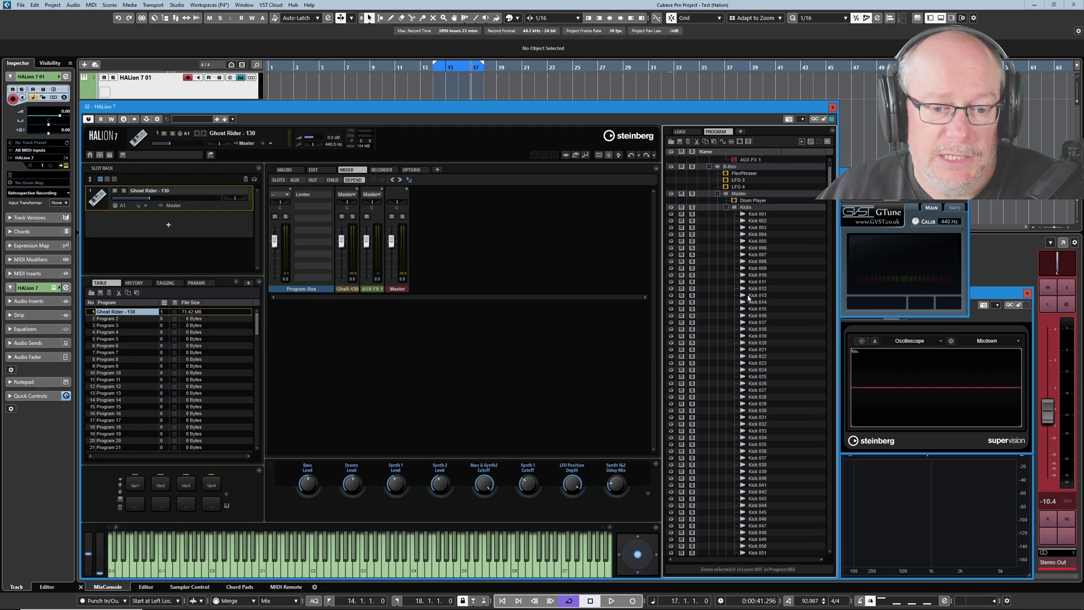
pyautogui.scroll(5, 734, 338)
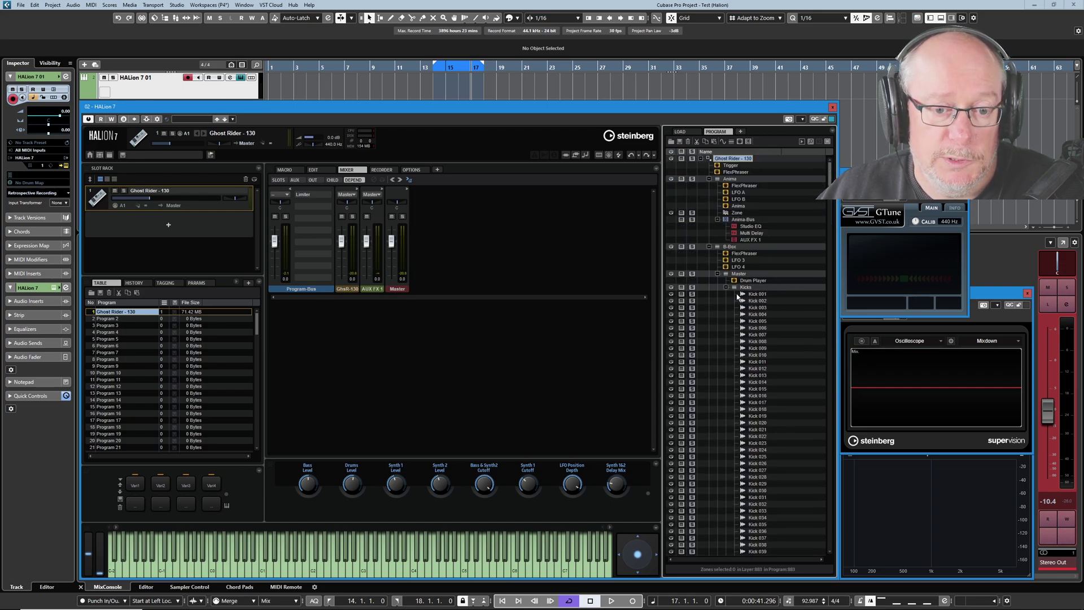
# Step: Collapse the whole tree of the Master layer inside B-Box, then reopen just its first level
pyautogui.rightClick(735, 274)
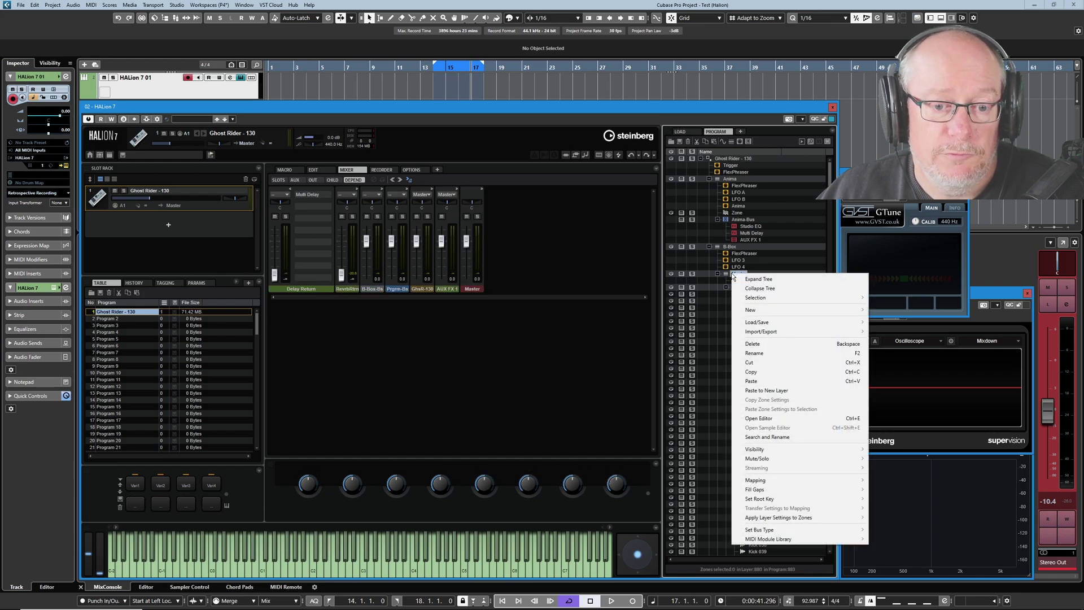
pyautogui.click(769, 289)
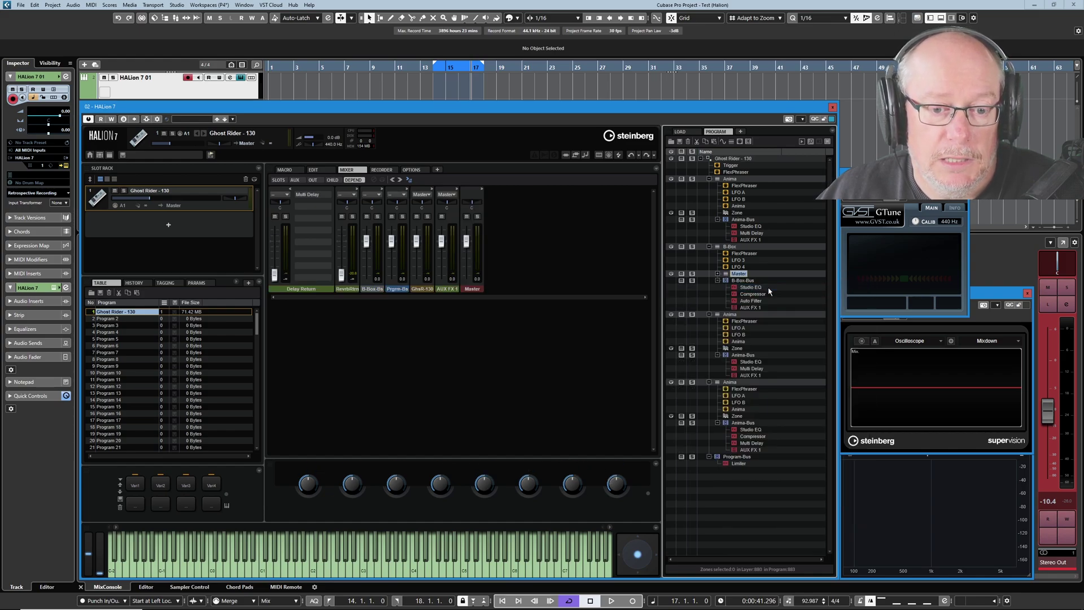
pyautogui.click(718, 274)
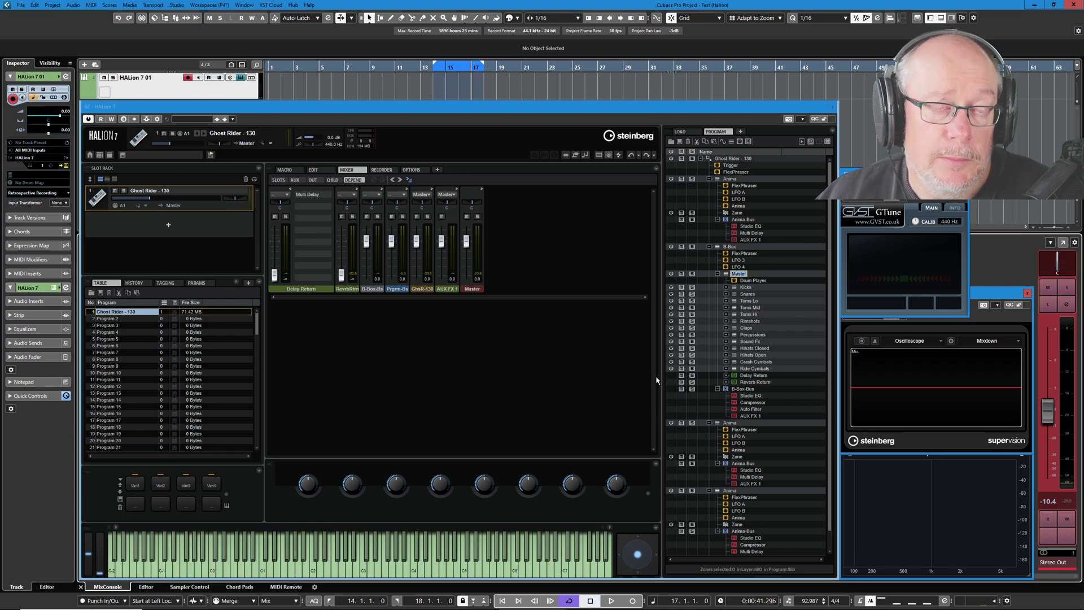
# Step: Listen to the first Anima, B-Box, second Anima and third Anima layers one at a time by soloing each
pyautogui.click(693, 179)
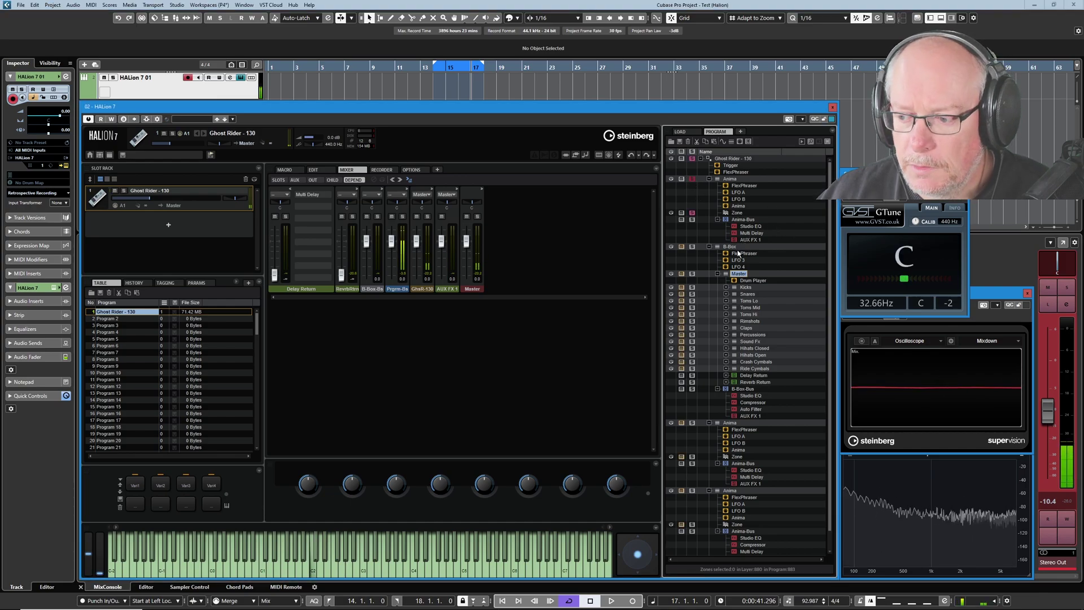
pyautogui.click(693, 179)
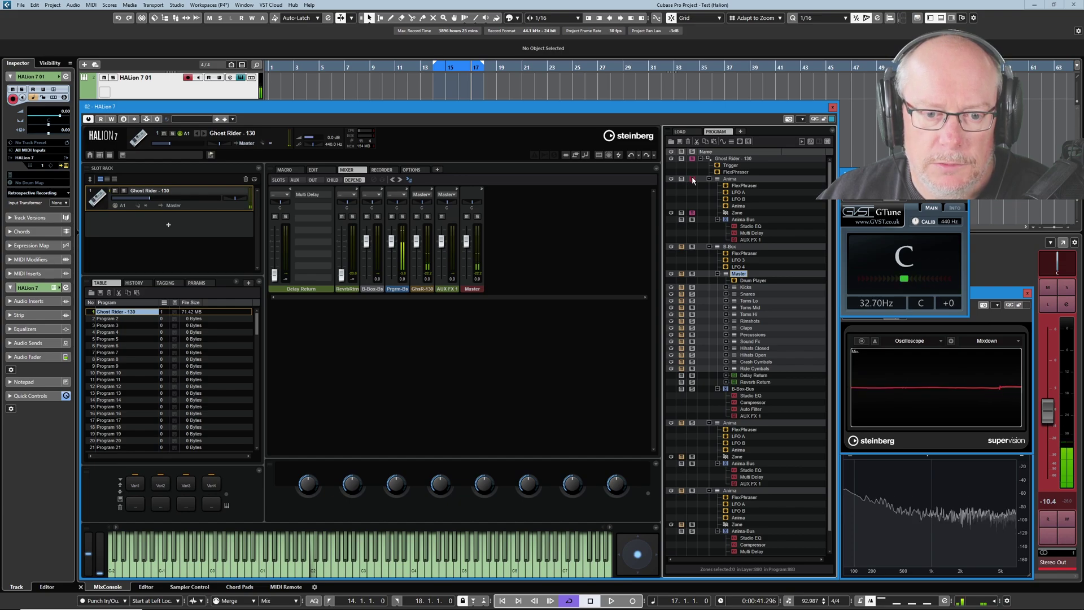
pyautogui.click(692, 246)
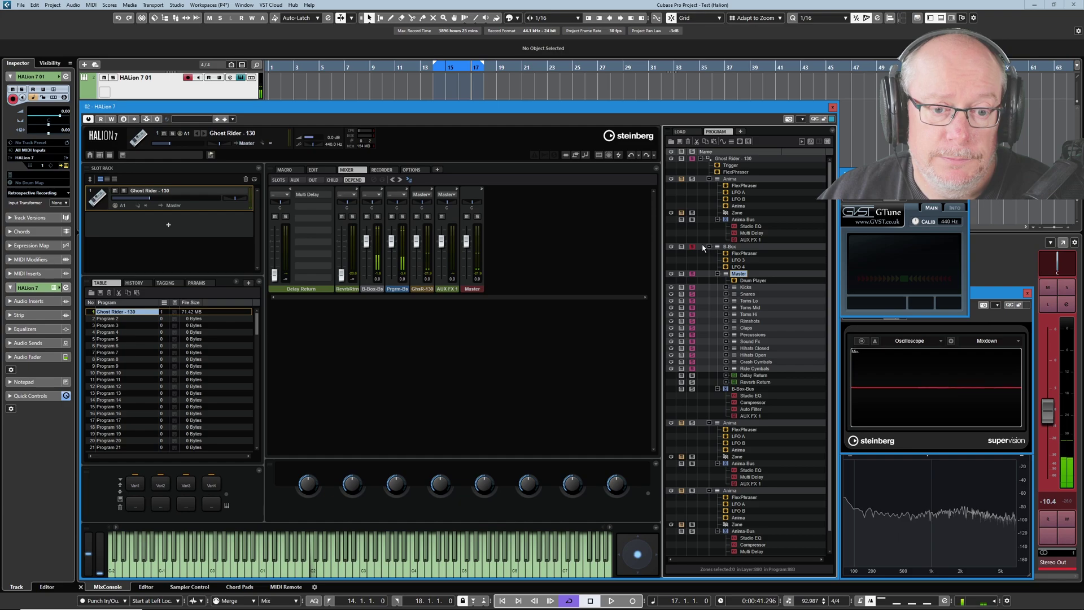
pyautogui.click(692, 422)
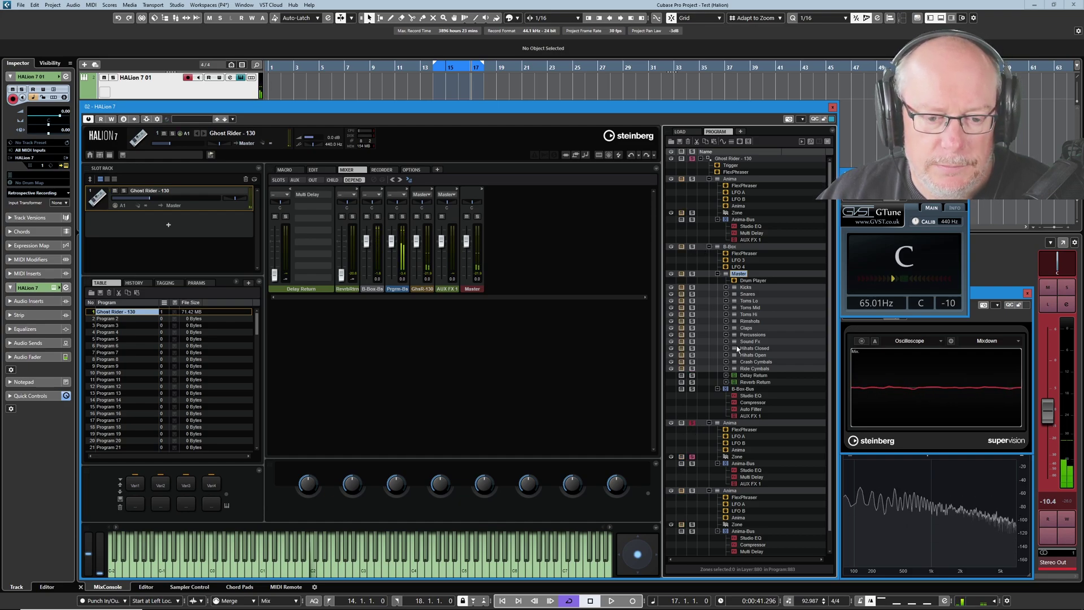
pyautogui.click(693, 424)
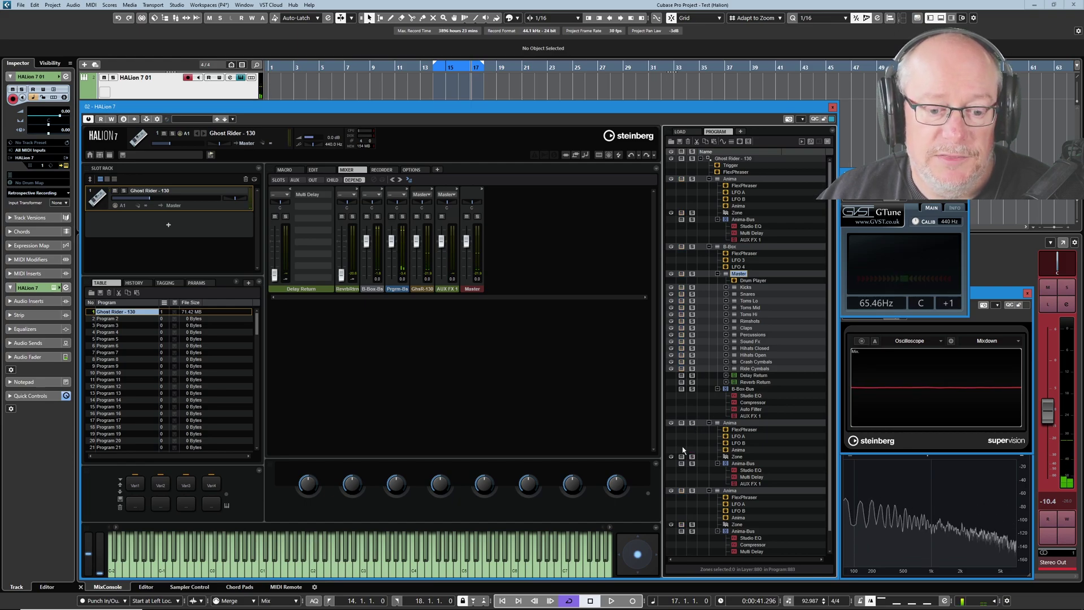
pyautogui.click(693, 491)
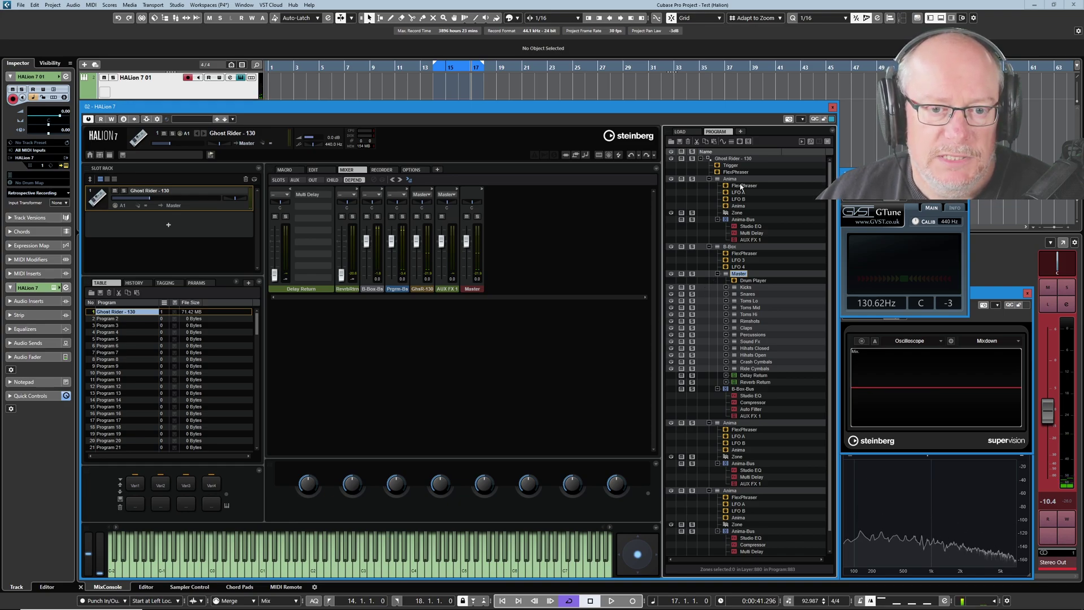
# Step: Show the child channels of the Ghost Rider - 130 program, expand all of them and look through their inserts
pyautogui.click(730, 159)
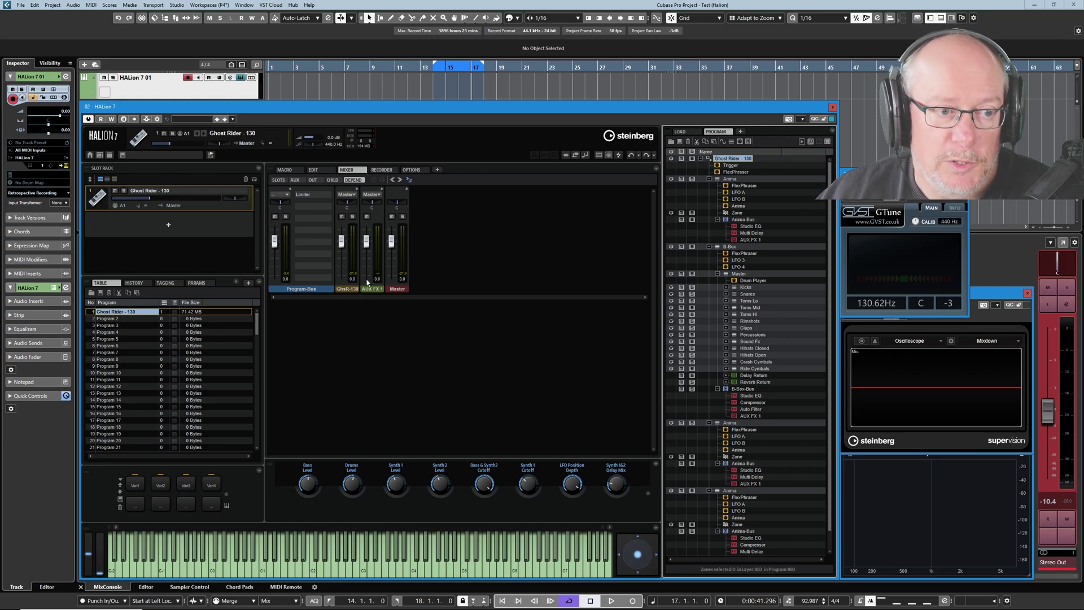
pyautogui.click(334, 180)
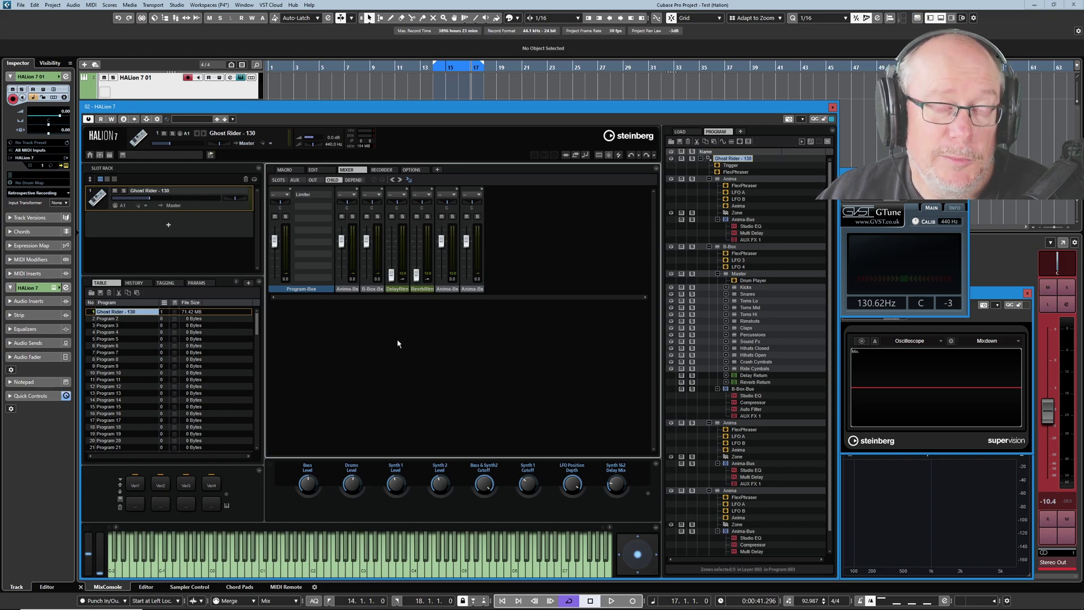
pyautogui.click(401, 179)
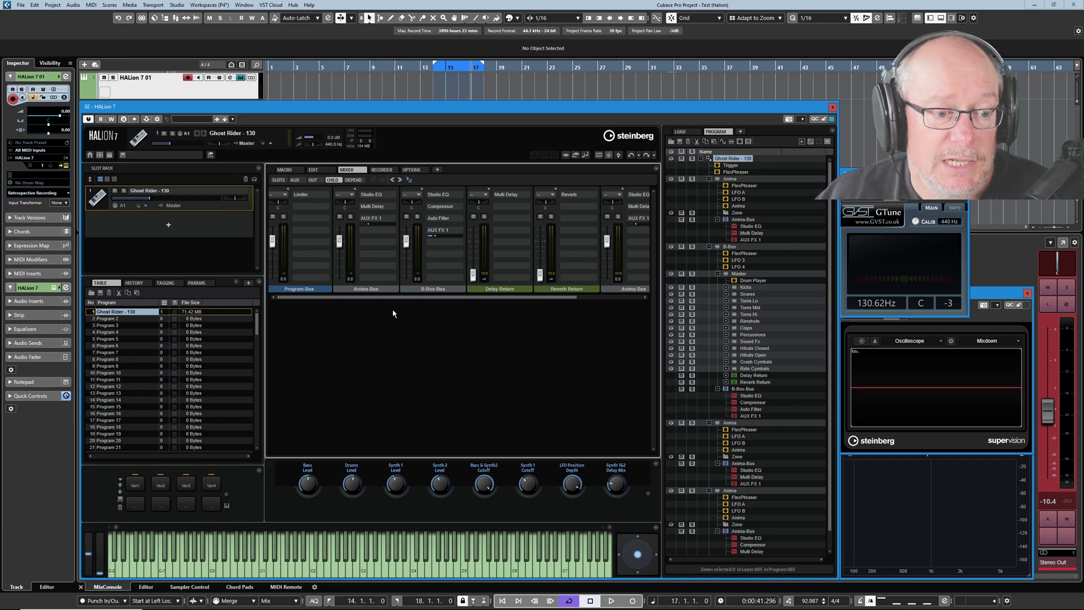
pyautogui.moveTo(407, 297); pyautogui.dragTo(476, 290)
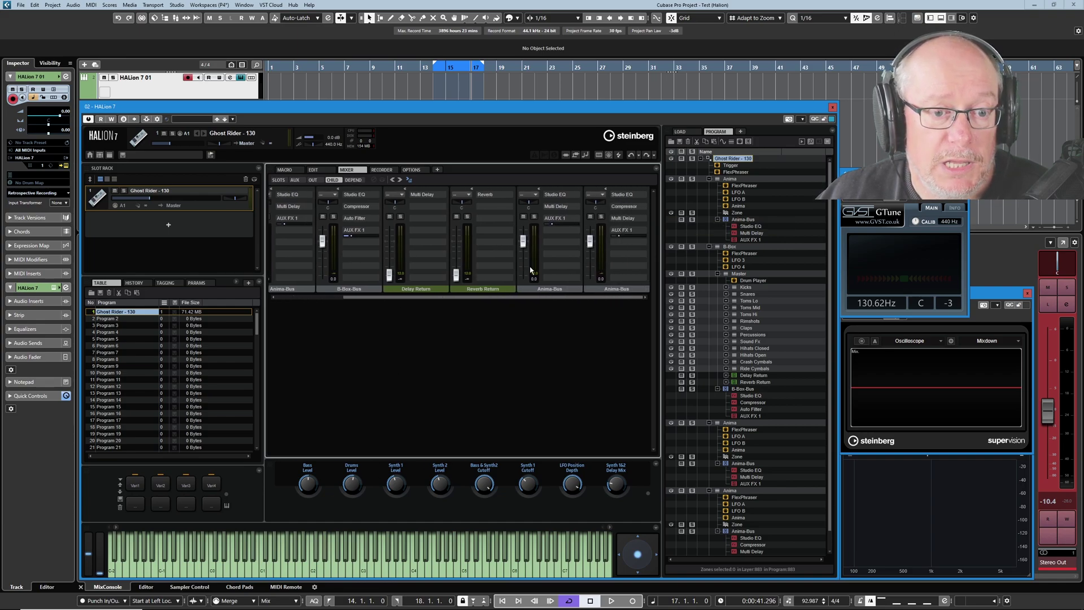
pyautogui.moveTo(545, 297); pyautogui.dragTo(362, 297)
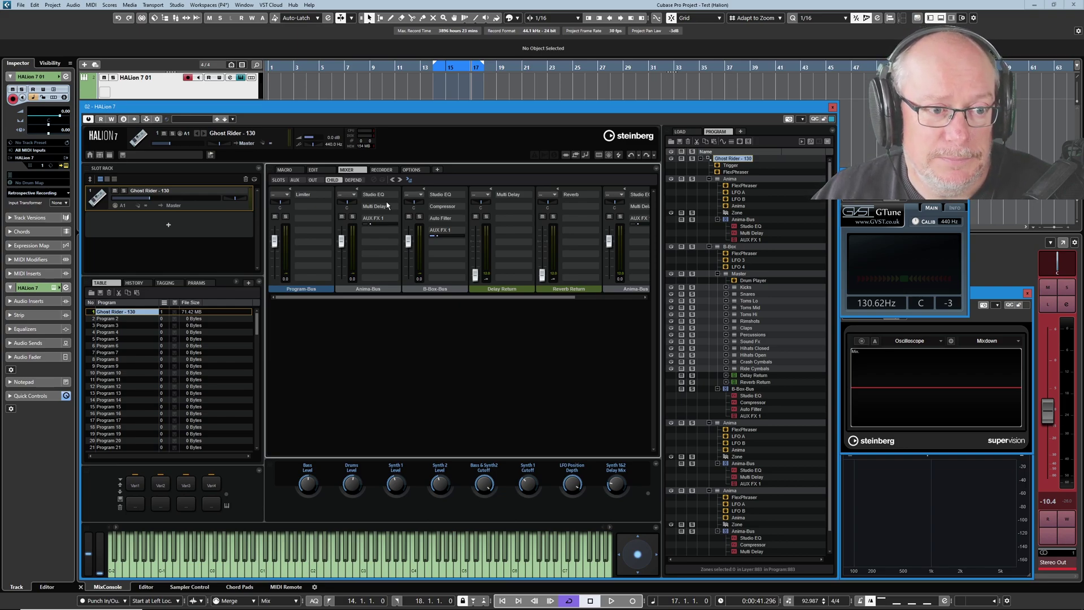
# Step: Solo the first Anima layer and compare its child channels with those of the whole Ghost Rider - 130 program
pyautogui.click(692, 180)
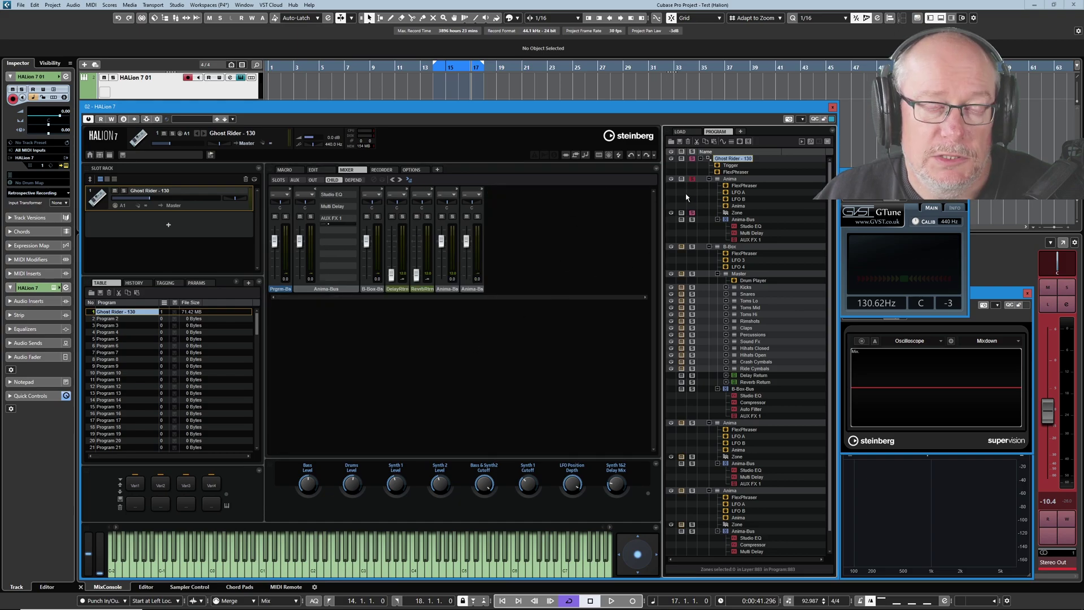
pyautogui.click(731, 180)
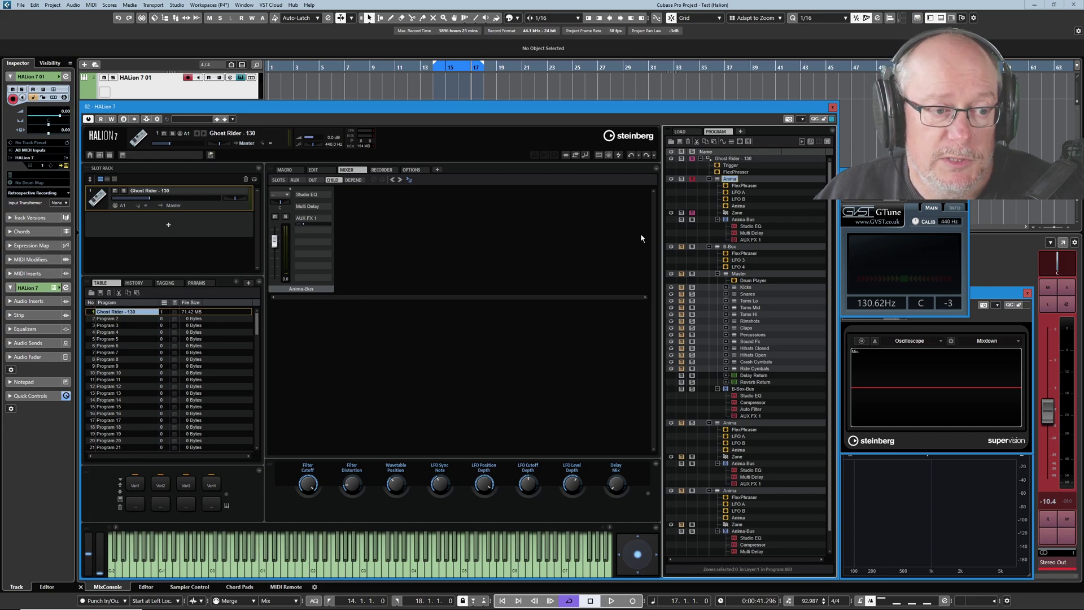
pyautogui.click(732, 159)
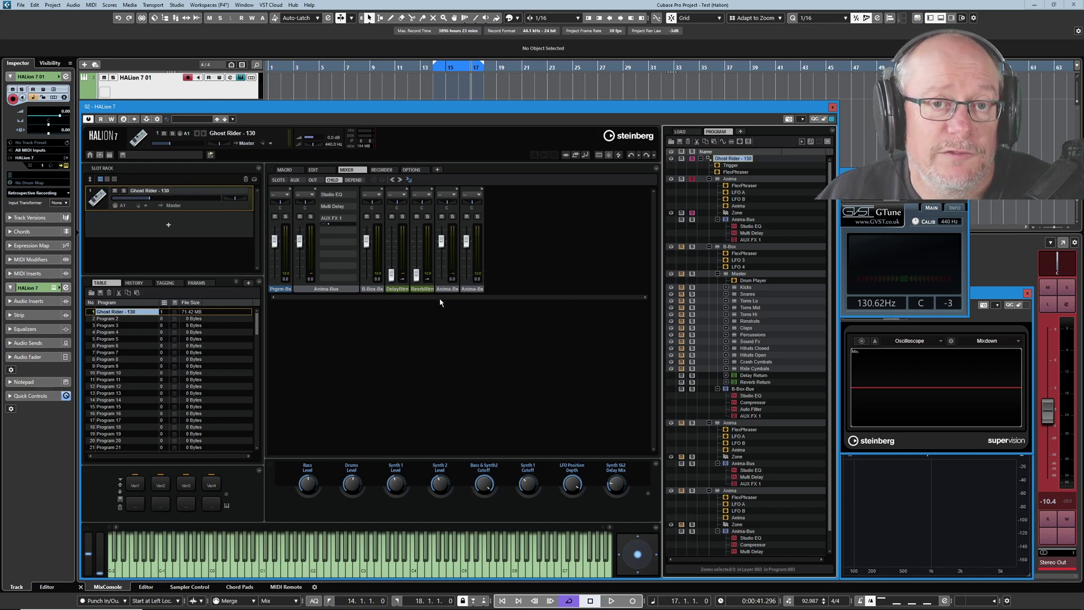
pyautogui.click(731, 179)
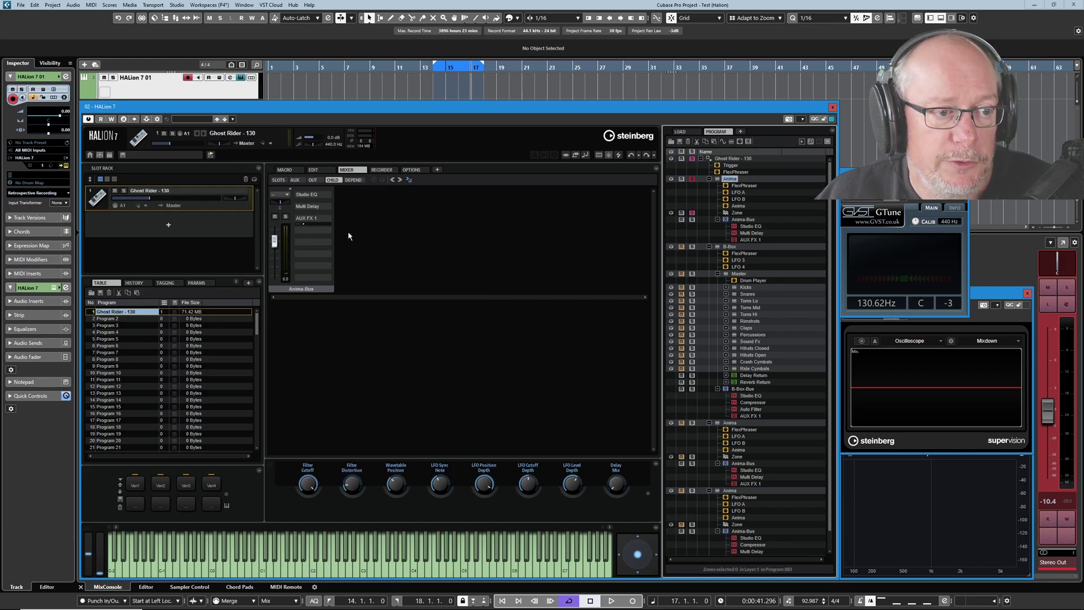
# Step: Inspect the Studio EQ and Multi Delay inserts of the first Anima layer's bus, and try out the delay's Mix control
pyautogui.click(309, 193)
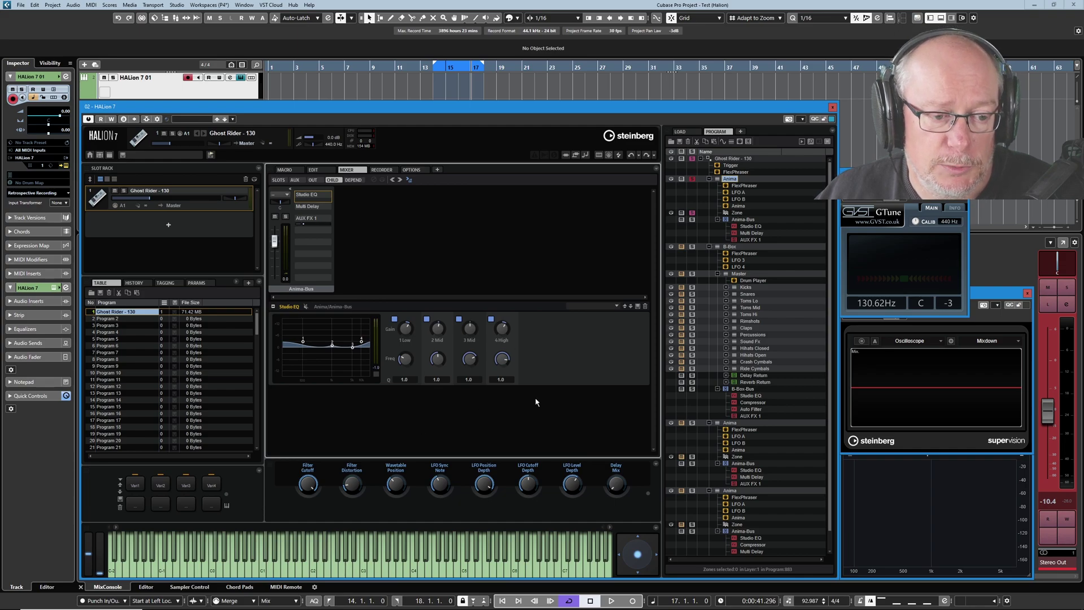
pyautogui.click(311, 207)
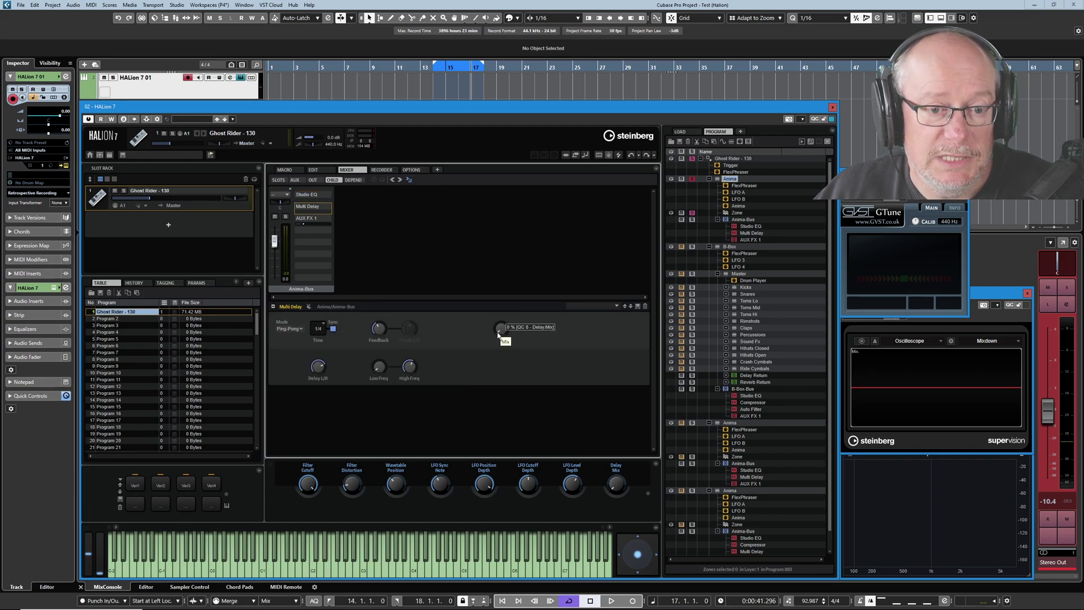
pyautogui.click(615, 482)
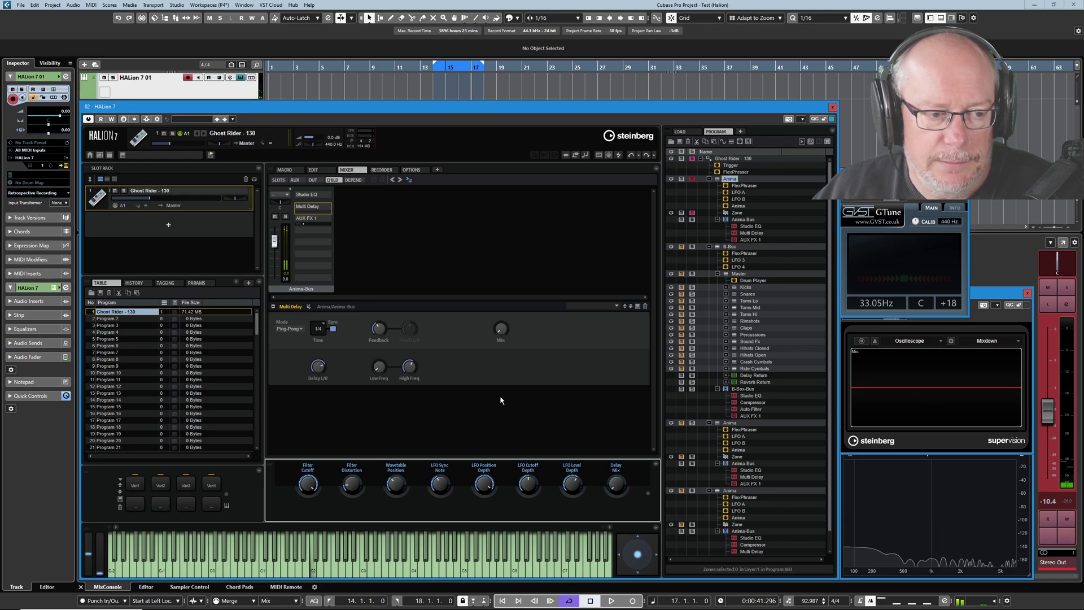
pyautogui.moveTo(501, 330)
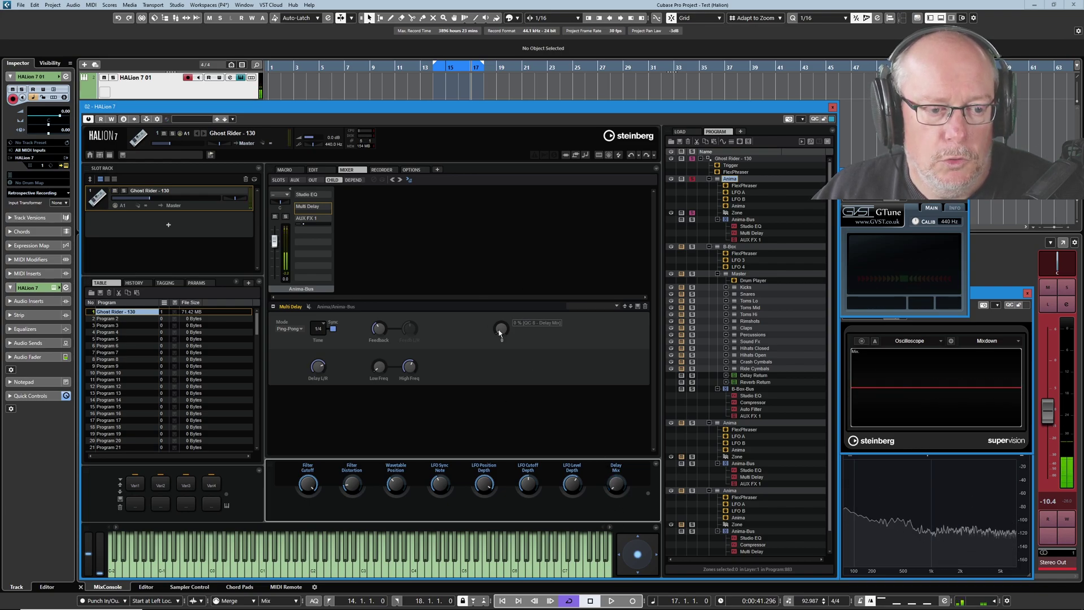
pyautogui.moveTo(501, 330); pyautogui.dragTo(497, 276)
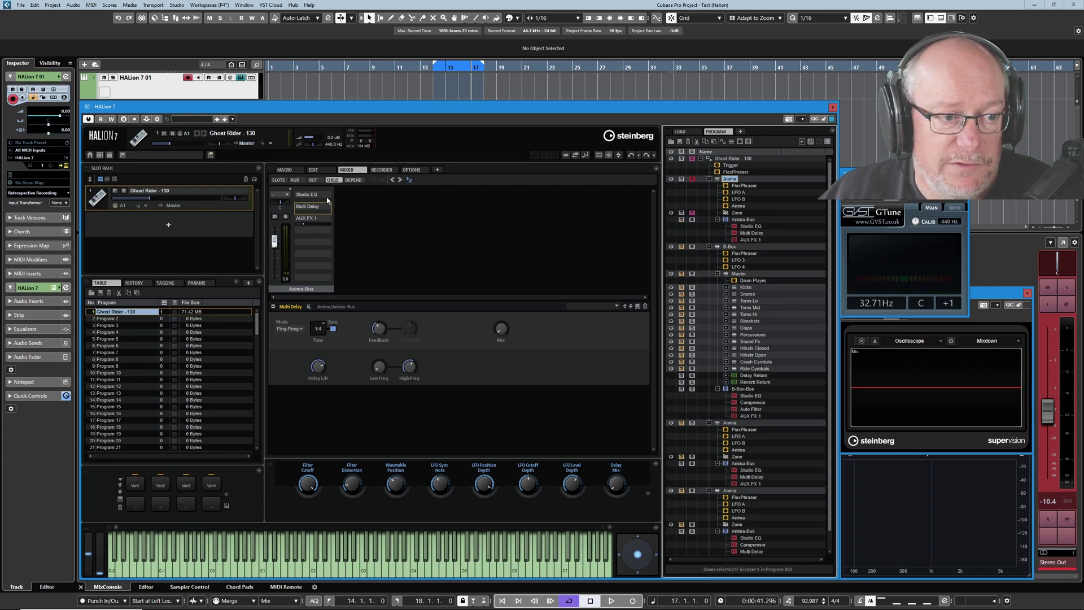
# Step: Add a Tape Saturator effect to the empty fourth insert slot of the first Anima layer's bus
pyautogui.click(329, 231)
pyautogui.click(348, 301)
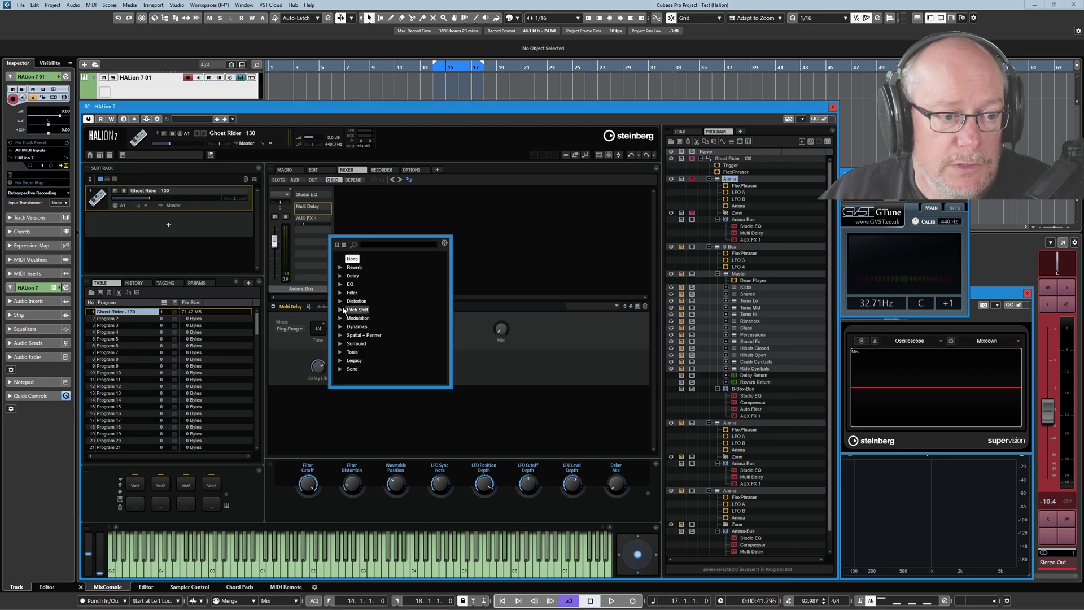
pyautogui.click(372, 361)
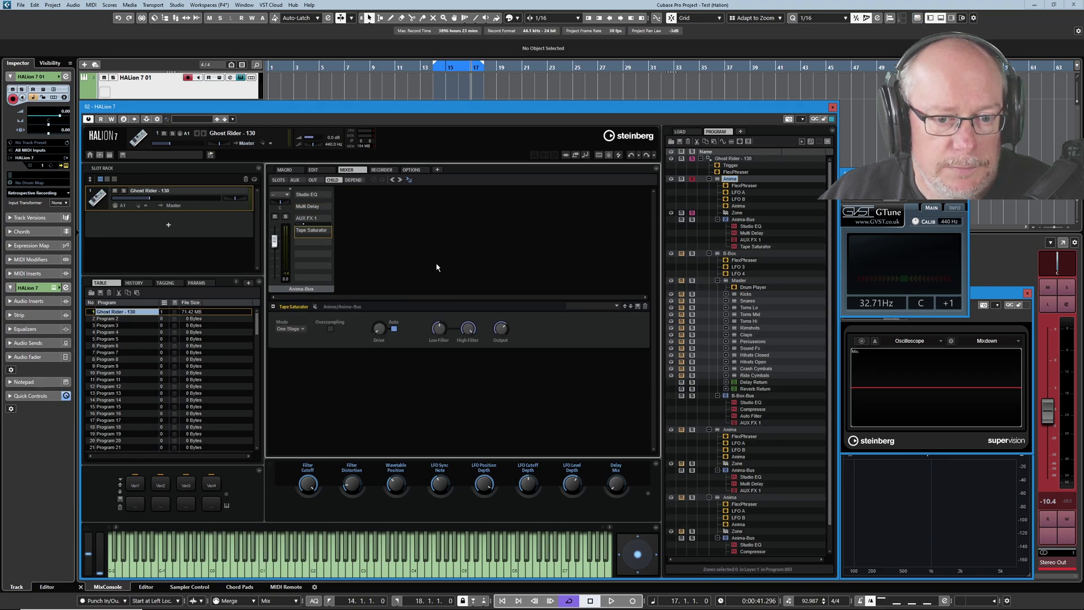
# Step: Remove Tape Saturator from the first Anima-Bus, and try bypassing and re-enabling its Multi Delay insert
pyautogui.click(749, 227)
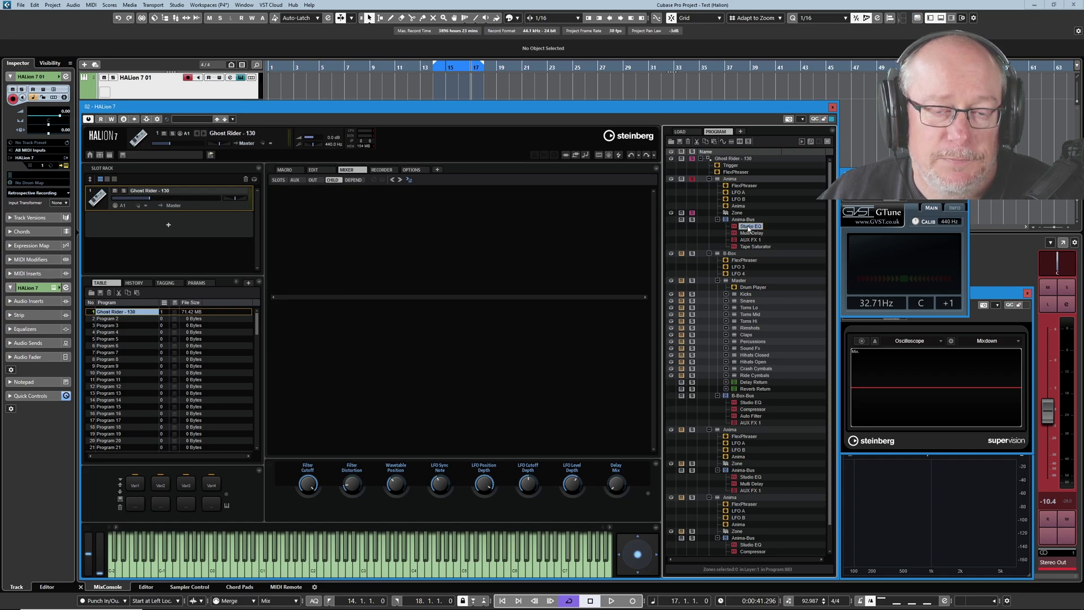
pyautogui.rightClick(750, 228)
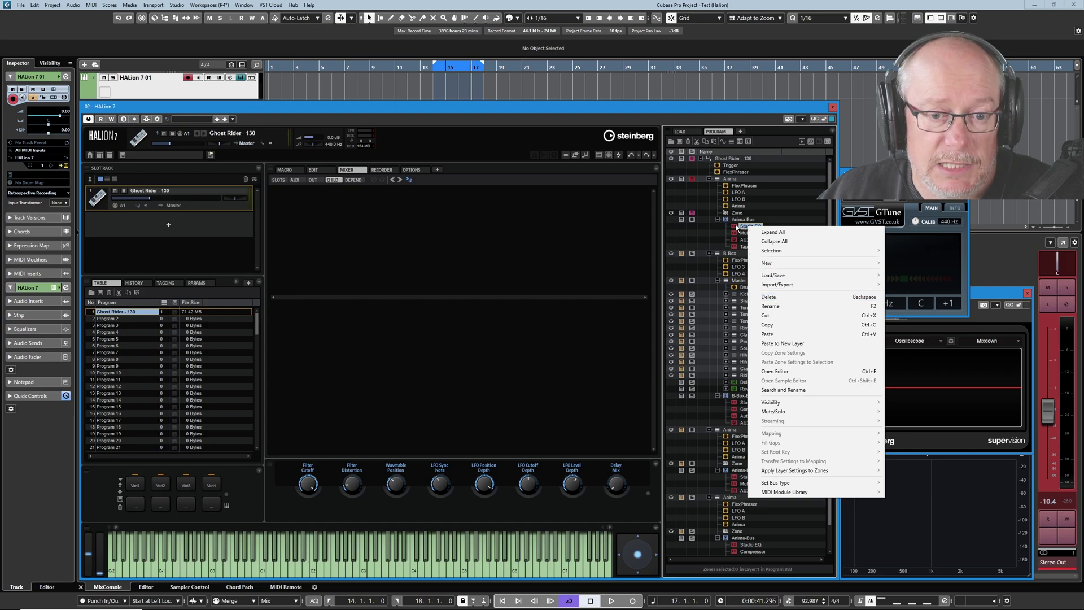
pyautogui.click(737, 227)
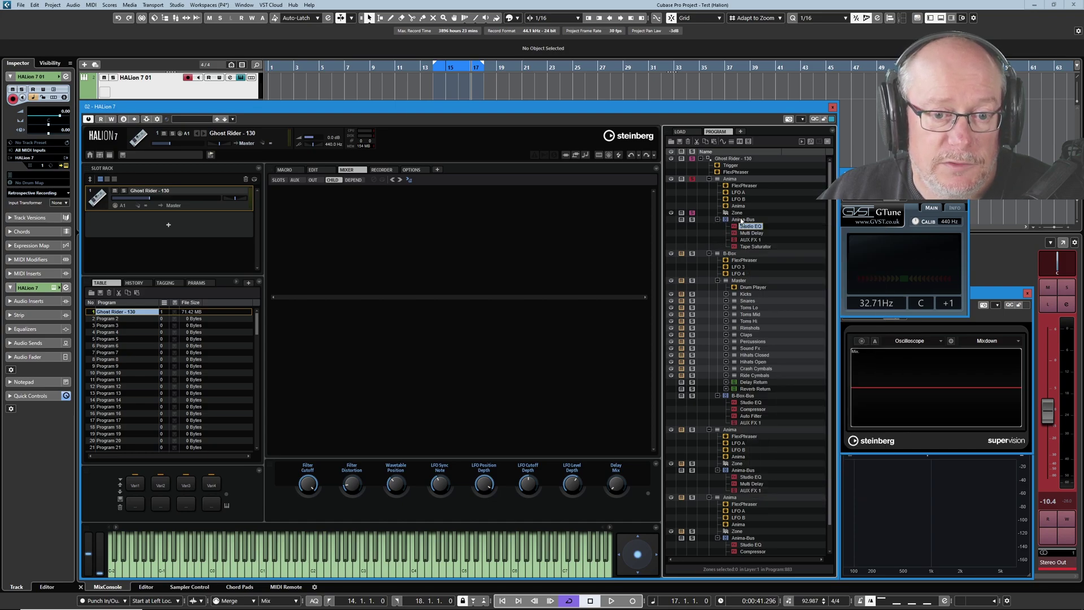
pyautogui.click(742, 220)
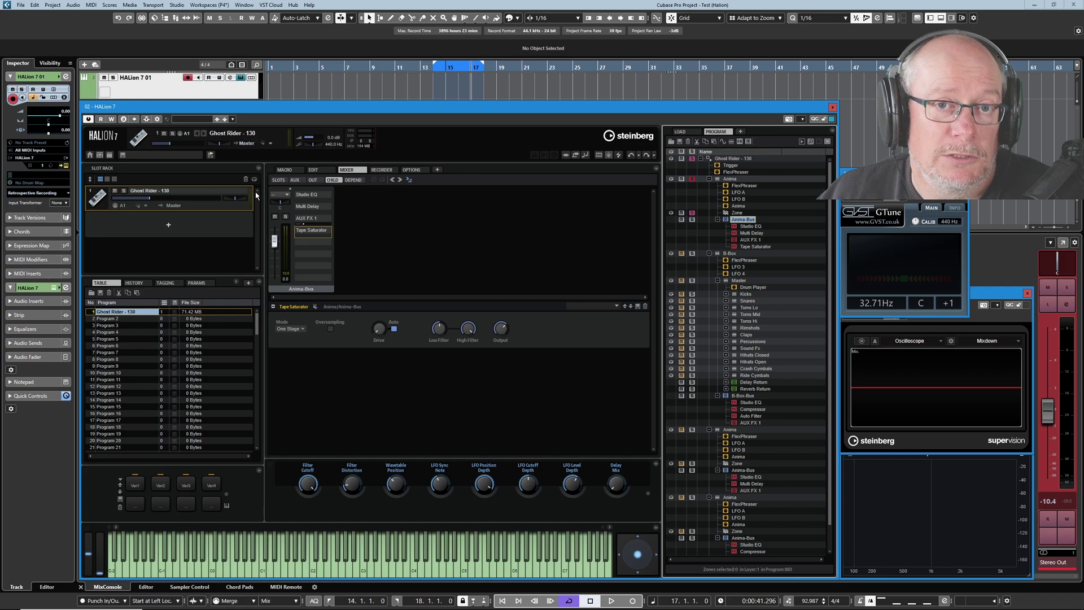
pyautogui.press('Delete')
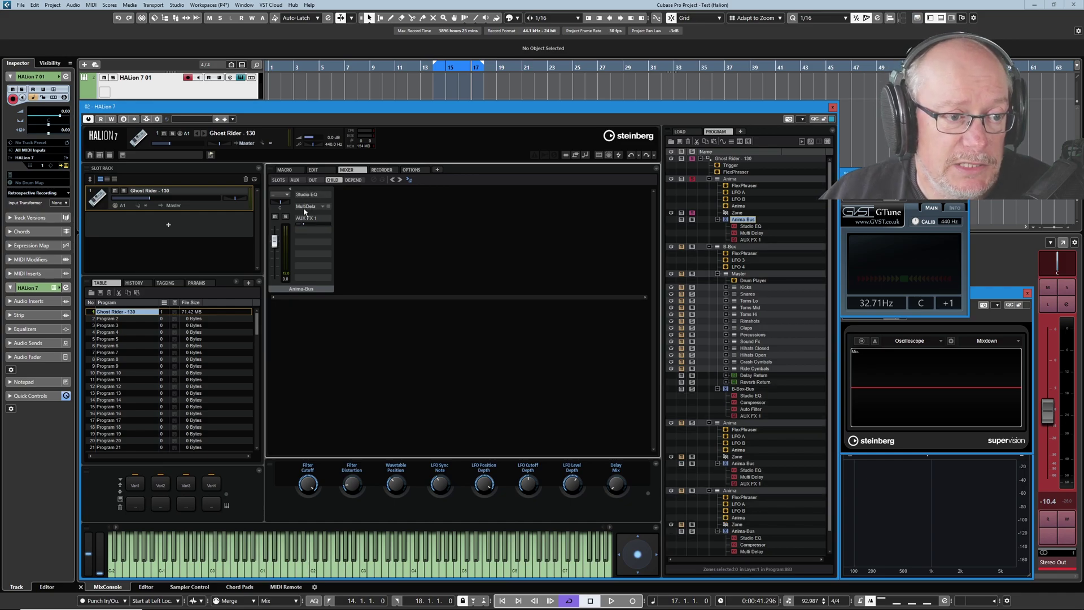
pyautogui.click(328, 207)
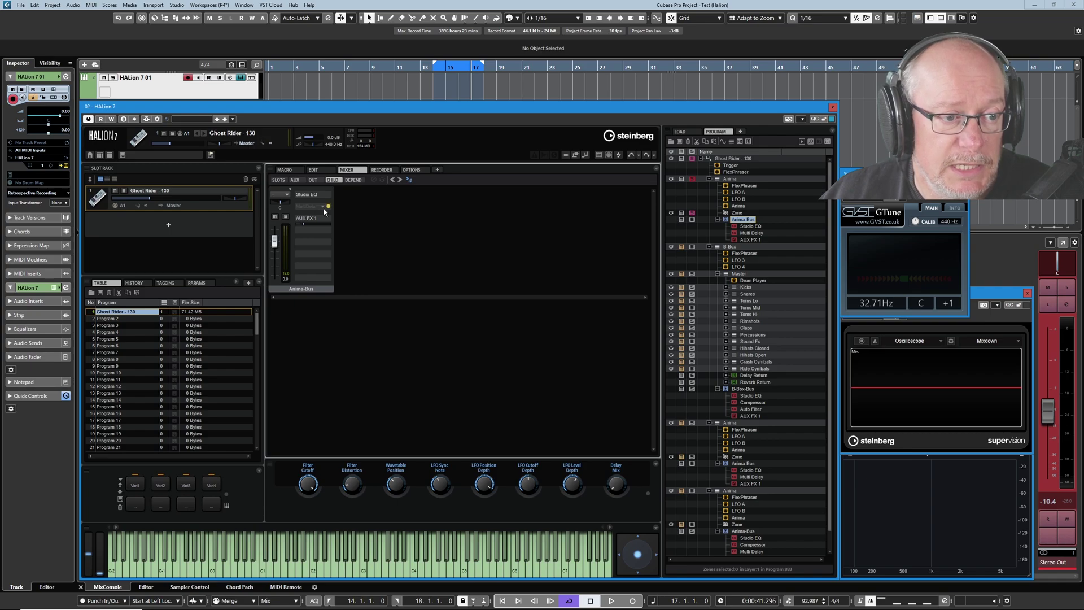
pyautogui.click(328, 208)
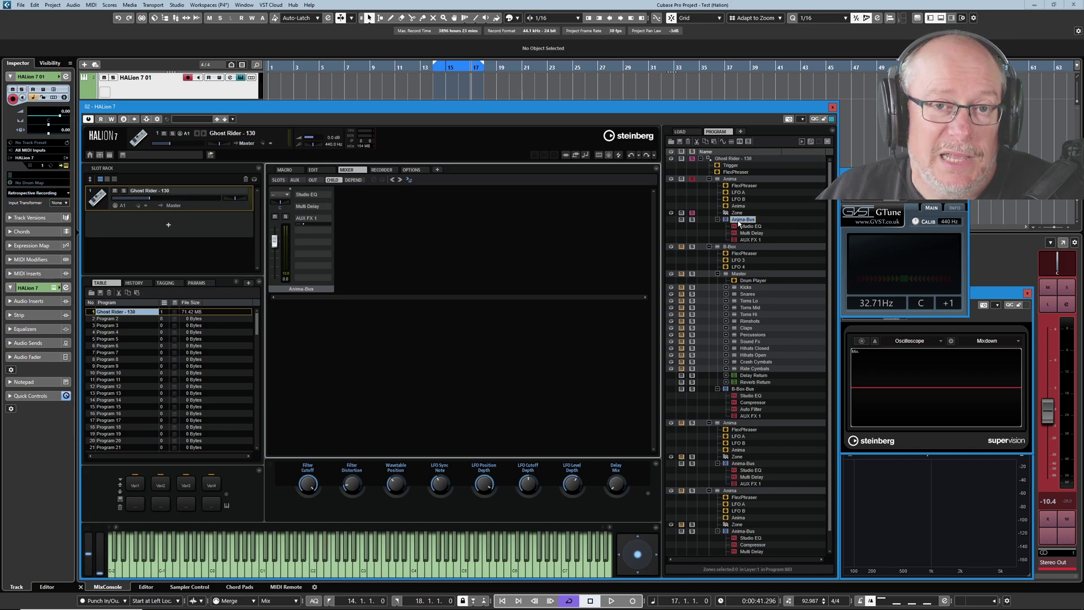
# Step: Examine the output routing options of the first Anima-Bus, including the path through Anima and Ghost Rider - 130 to the Program-Bus
pyautogui.click(288, 196)
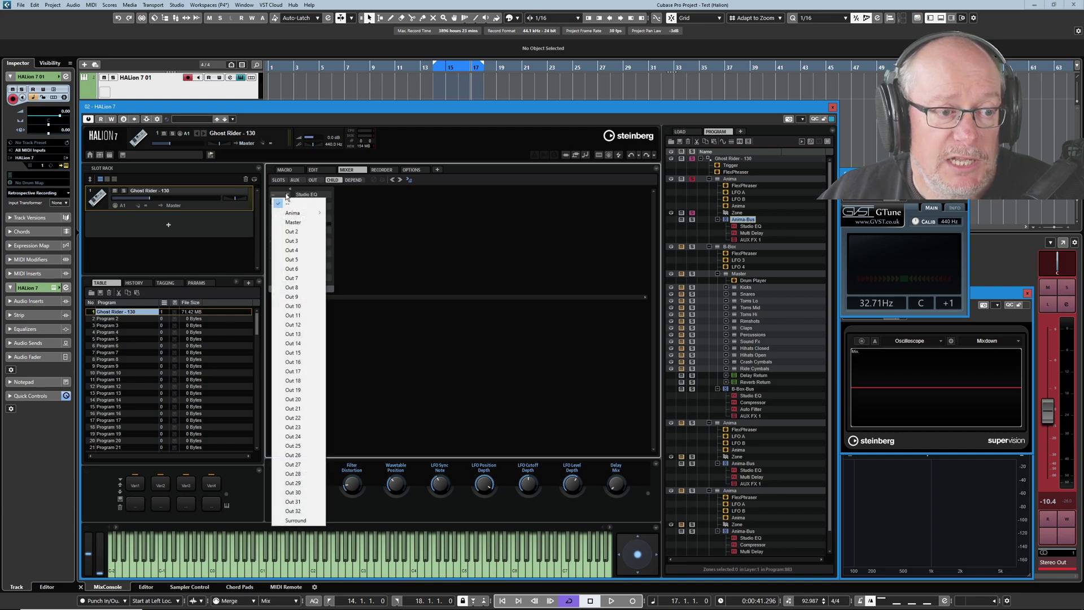
pyautogui.moveTo(299, 213)
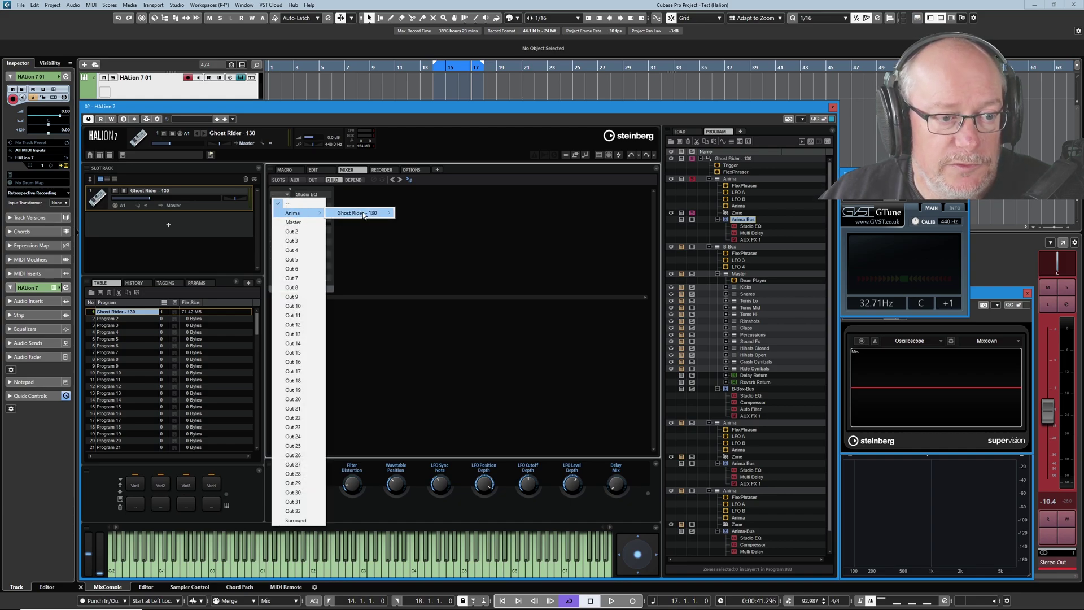
pyautogui.moveTo(363, 213)
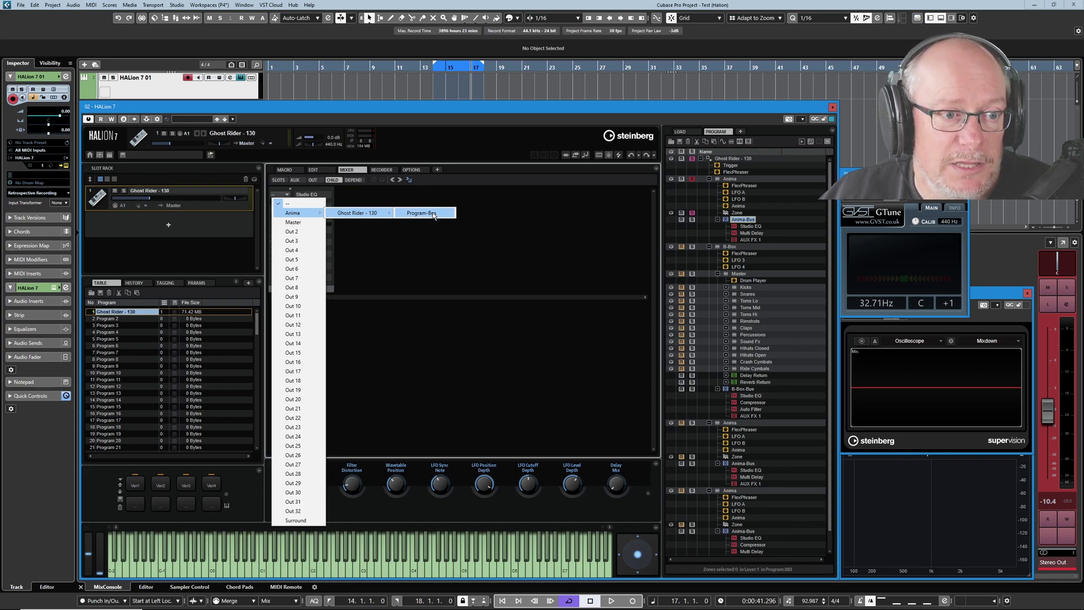
pyautogui.click(460, 298)
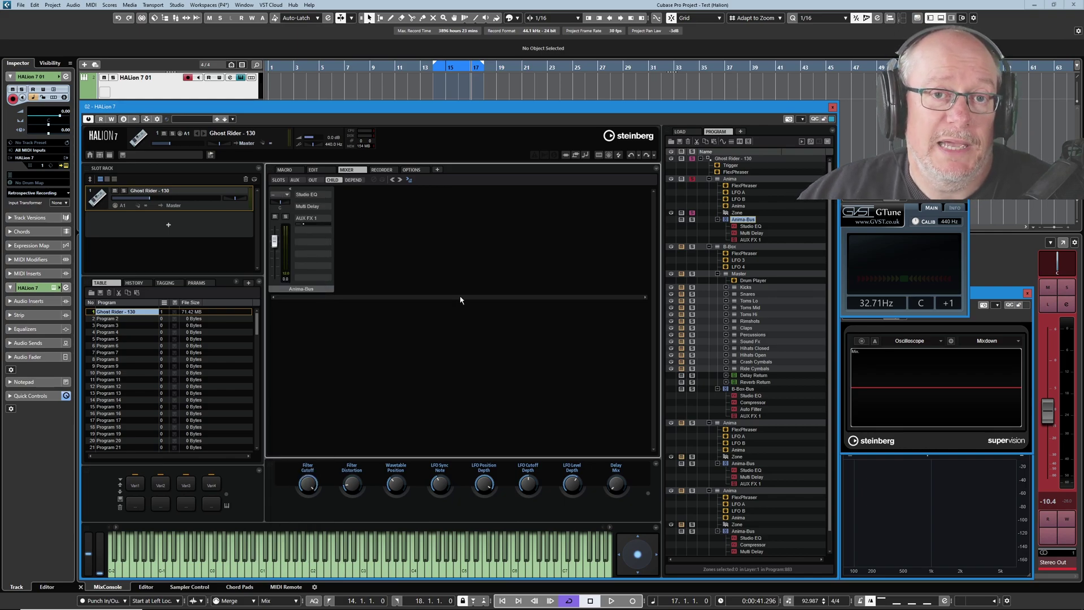
pyautogui.click(287, 195)
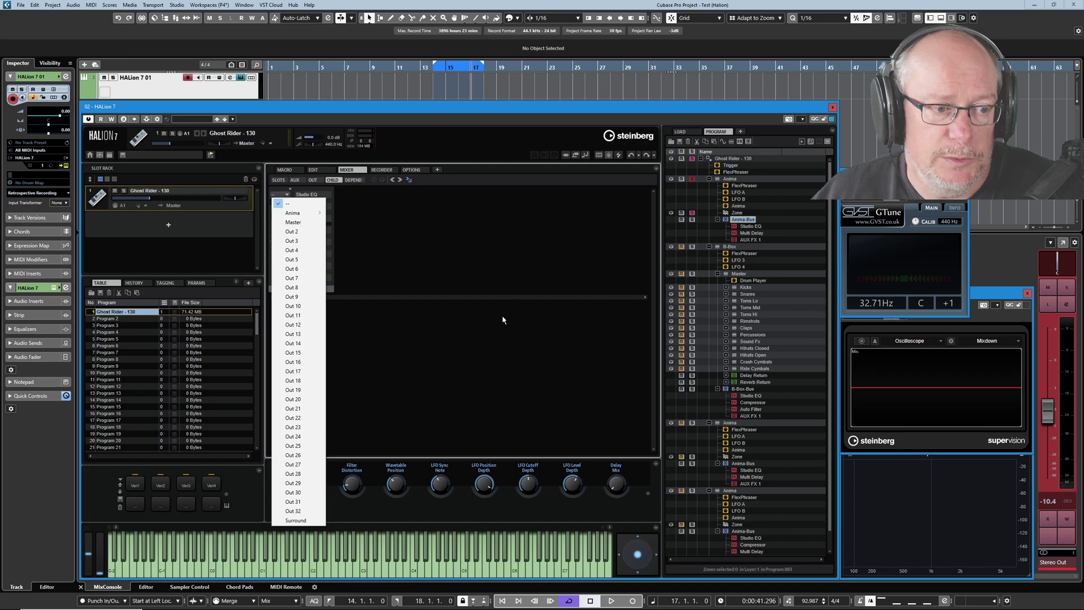
pyautogui.click(443, 315)
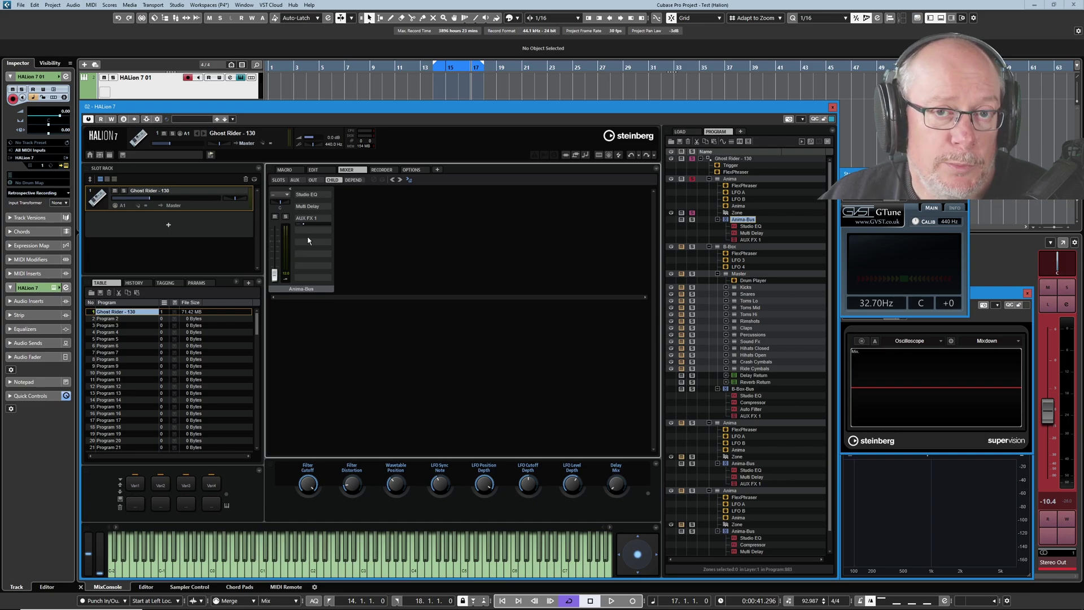
# Step: View the AUX FX channels in the mixer, and try raising the first Anima-Bus's AUX FX 1 send level
pyautogui.click(294, 180)
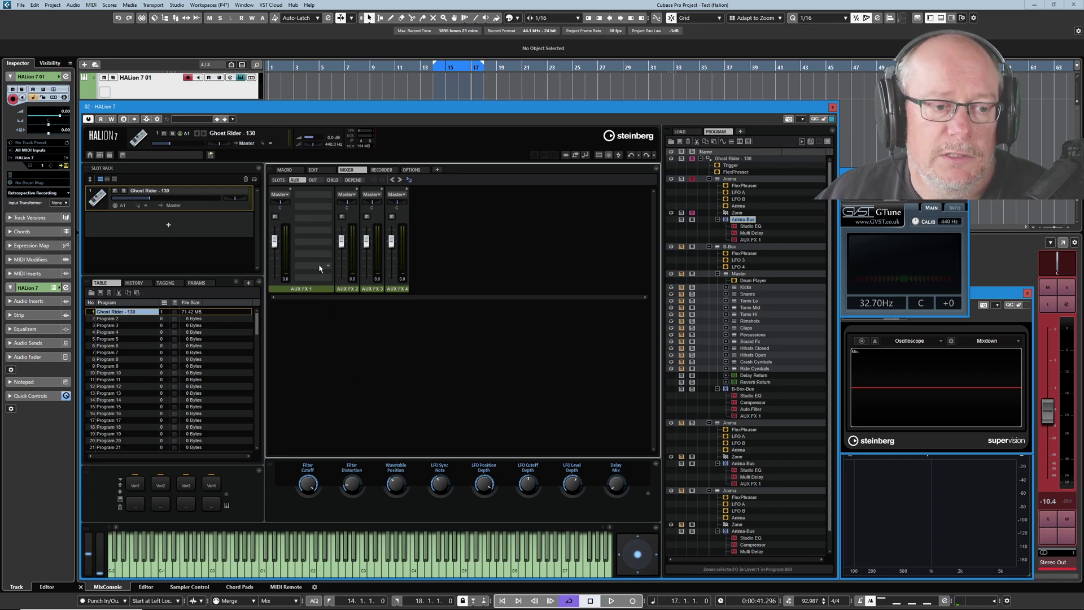
pyautogui.click(333, 180)
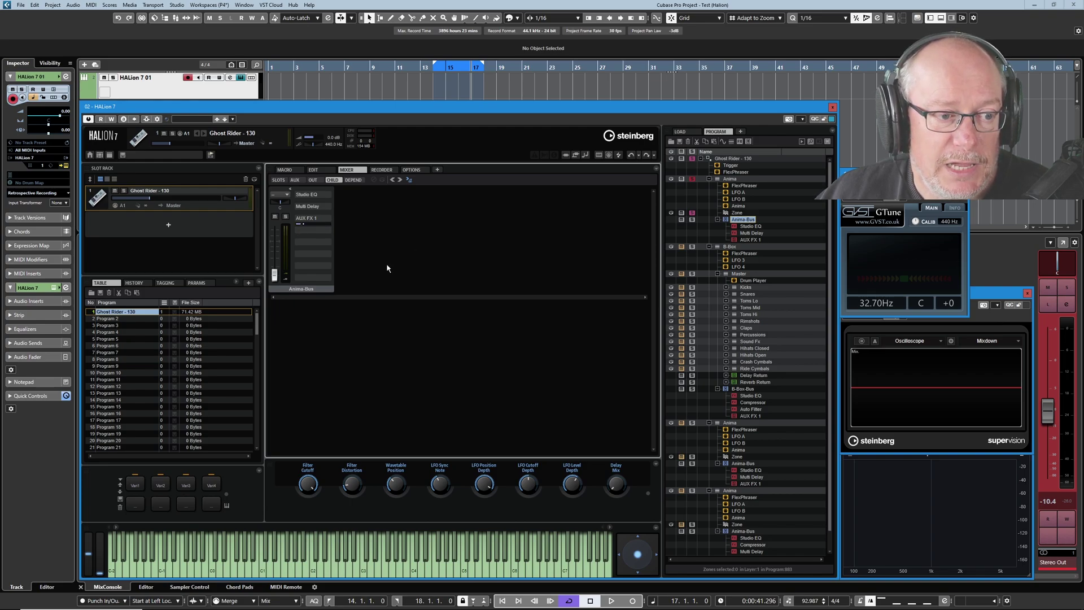
pyautogui.moveTo(304, 222)
pyautogui.mouseDown()
pyautogui.moveTo(321, 225)
pyautogui.moveTo(306, 229)
pyautogui.mouseUp()
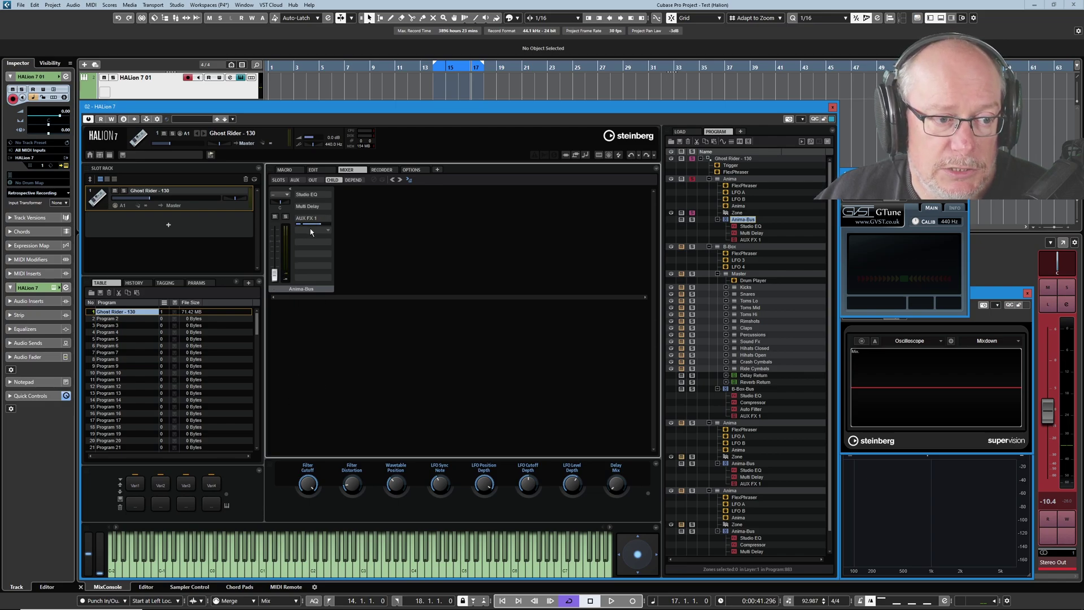
pyautogui.moveTo(314, 228)
pyautogui.mouseDown()
pyautogui.moveTo(328, 227)
pyautogui.moveTo(317, 227)
pyautogui.mouseUp()
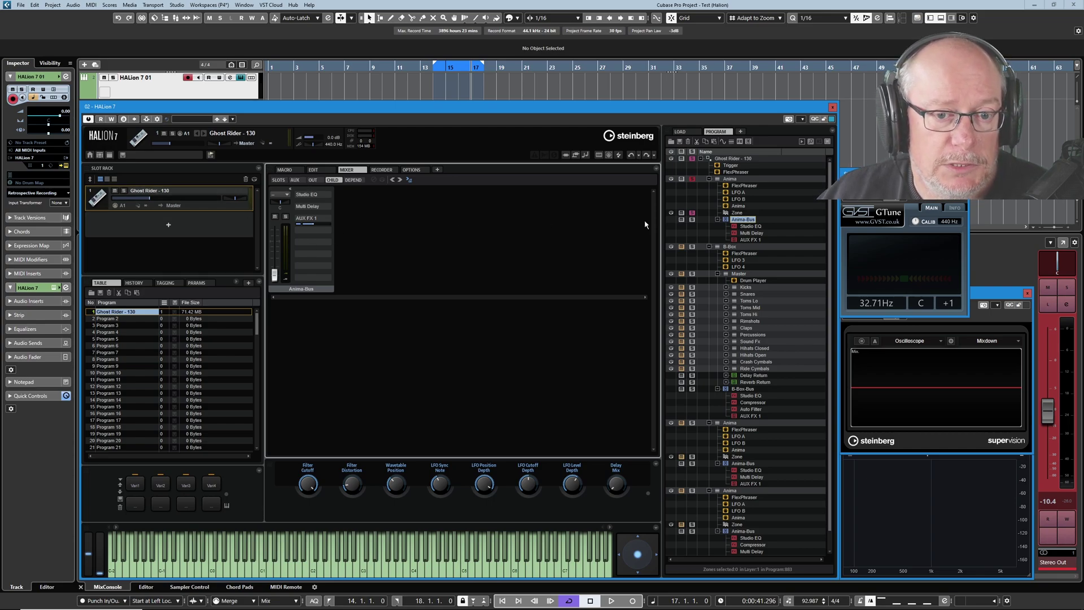
# Step: Reload the Ghost Rider - 130 program and return to its program tree
pyautogui.click(683, 131)
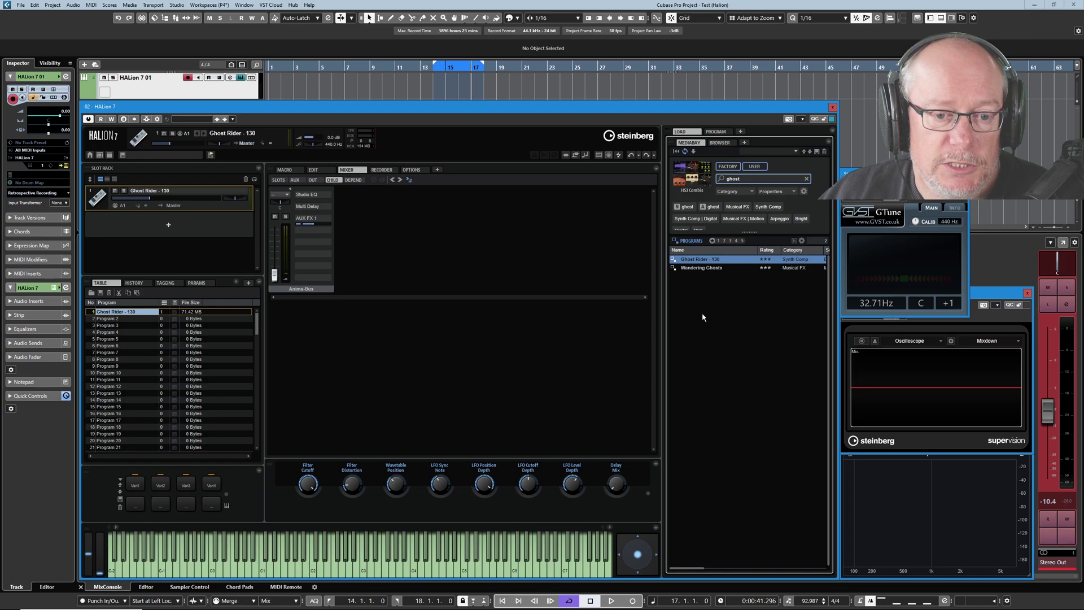
pyautogui.doubleClick(701, 261)
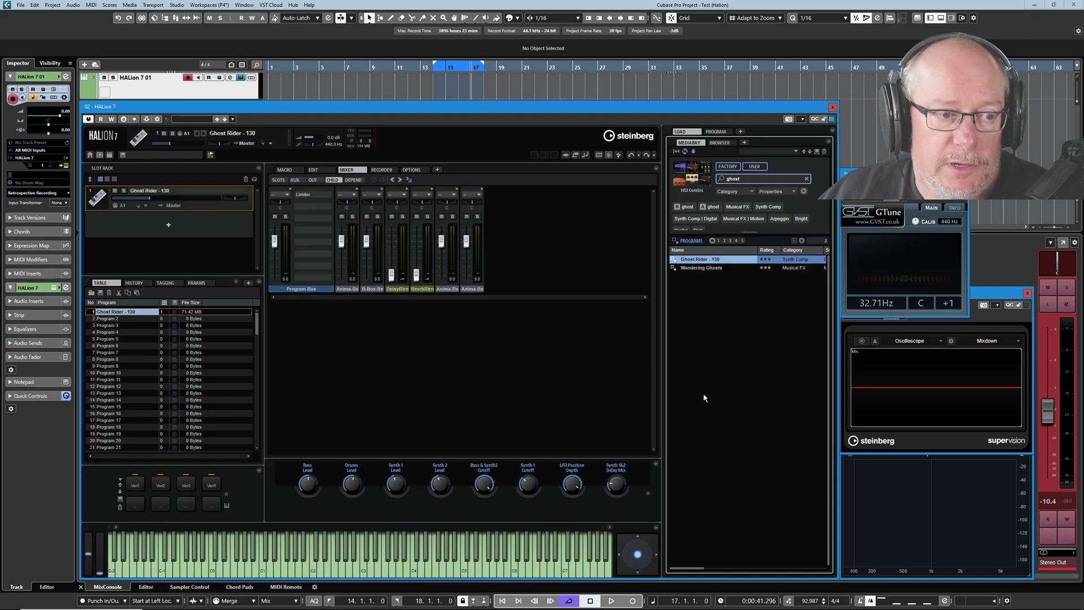
pyautogui.click(715, 132)
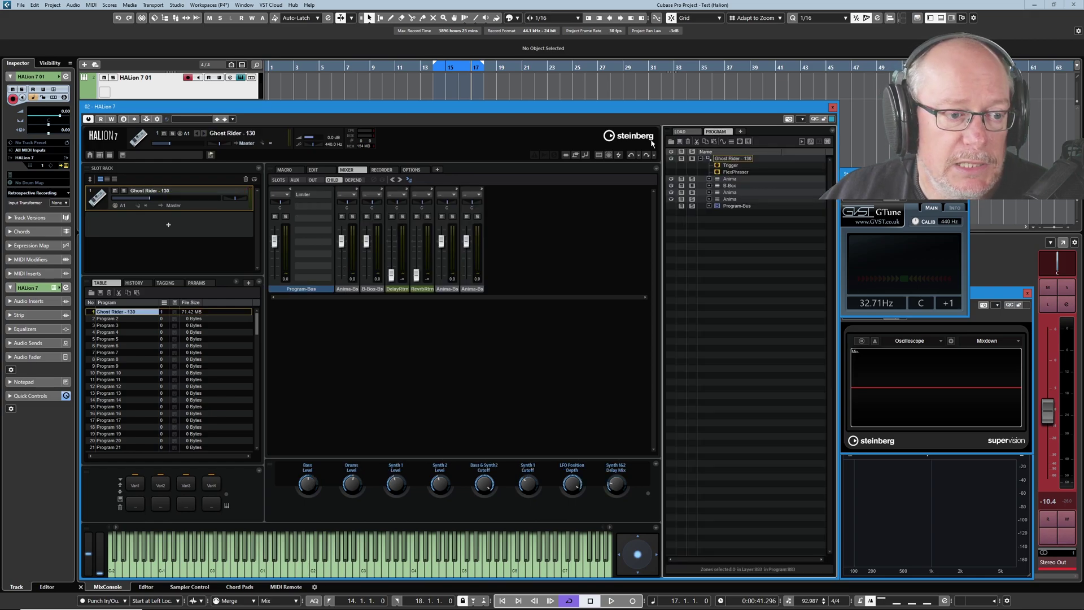
# Step: Display the child channels of the whole Ghost Rider - 130 program with all inserts expanded, and adjust the width of the slot rack
pyautogui.click(295, 180)
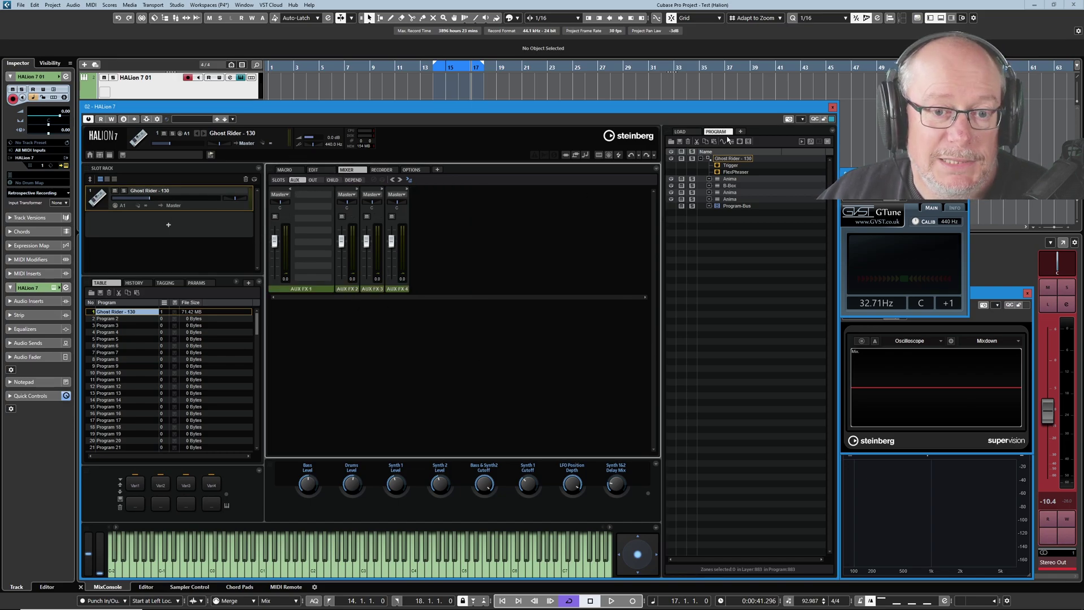
pyautogui.click(724, 160)
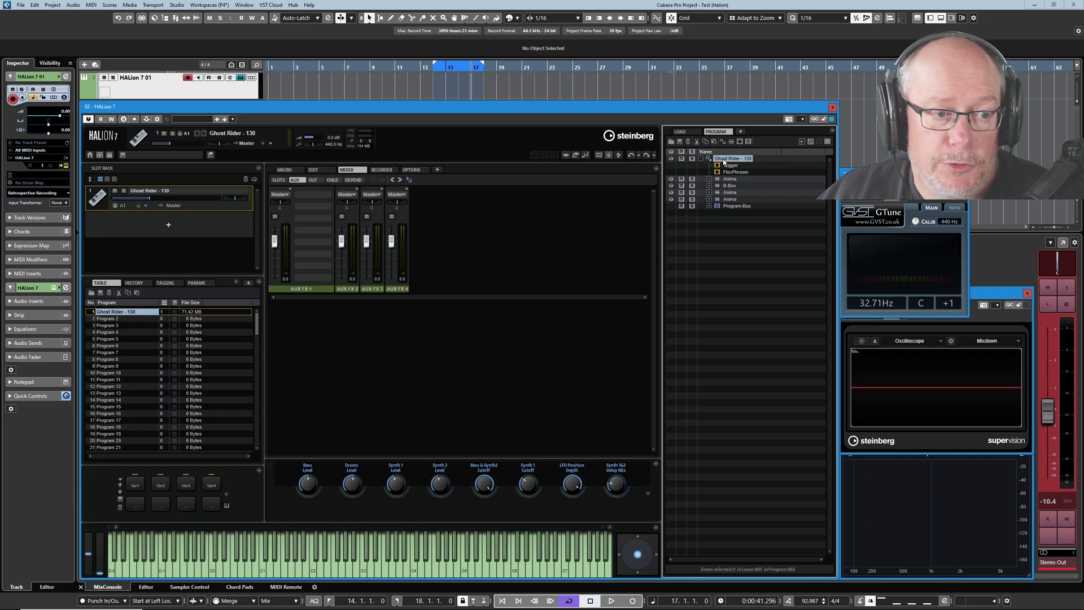
pyautogui.click(333, 180)
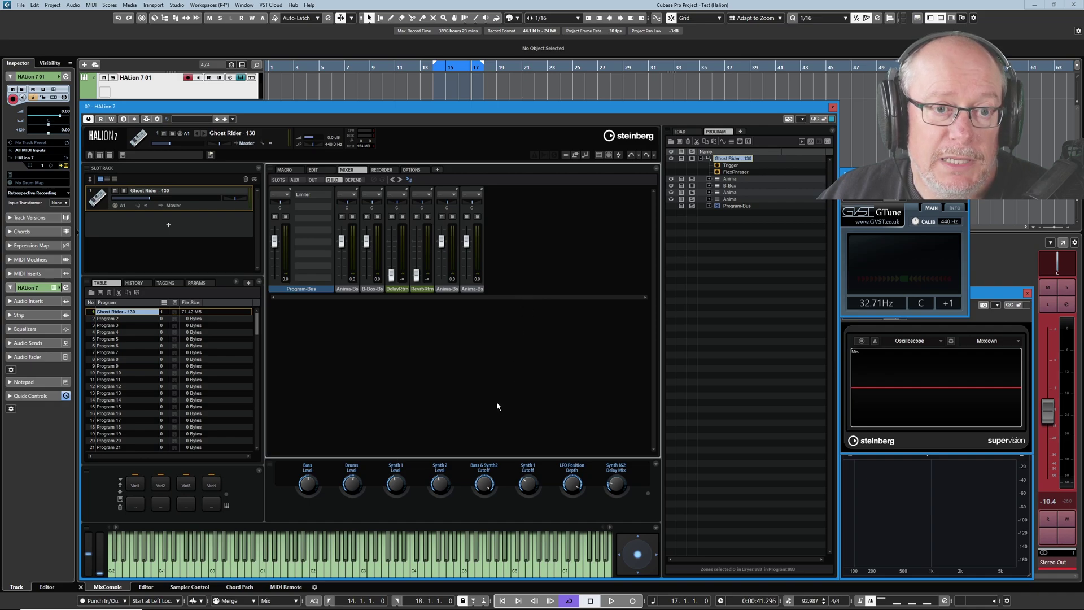
pyautogui.click(400, 180)
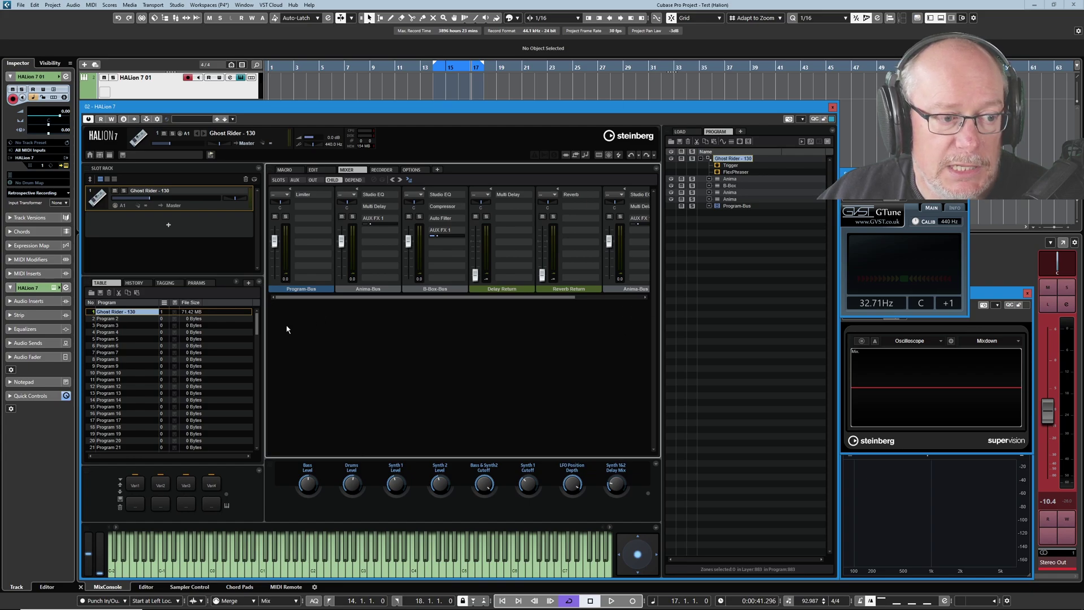
pyautogui.moveTo(264, 334); pyautogui.dragTo(311, 333)
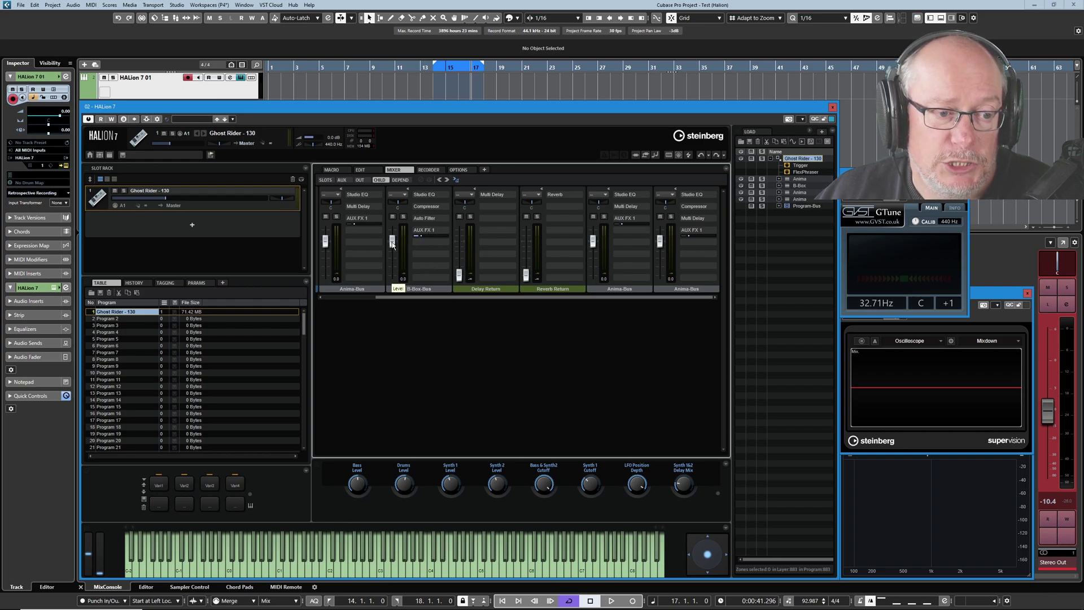
# Step: Pull the B-Box-Bus fader fully down and raise its AUX FX 1 send level
pyautogui.moveTo(392, 245); pyautogui.dragTo(392, 248)
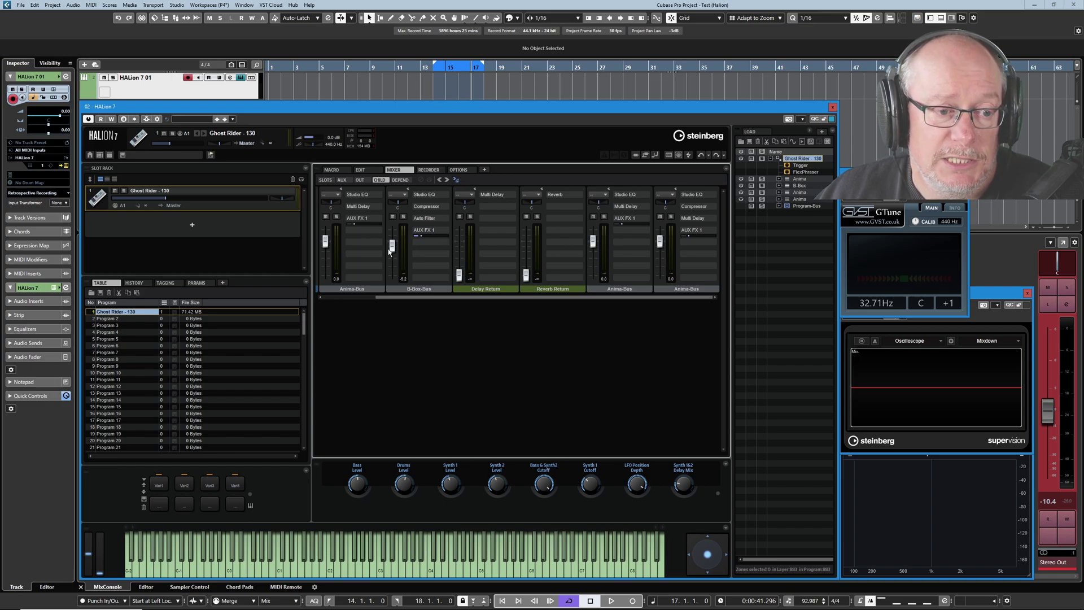
pyautogui.moveTo(394, 249); pyautogui.dragTo(396, 240)
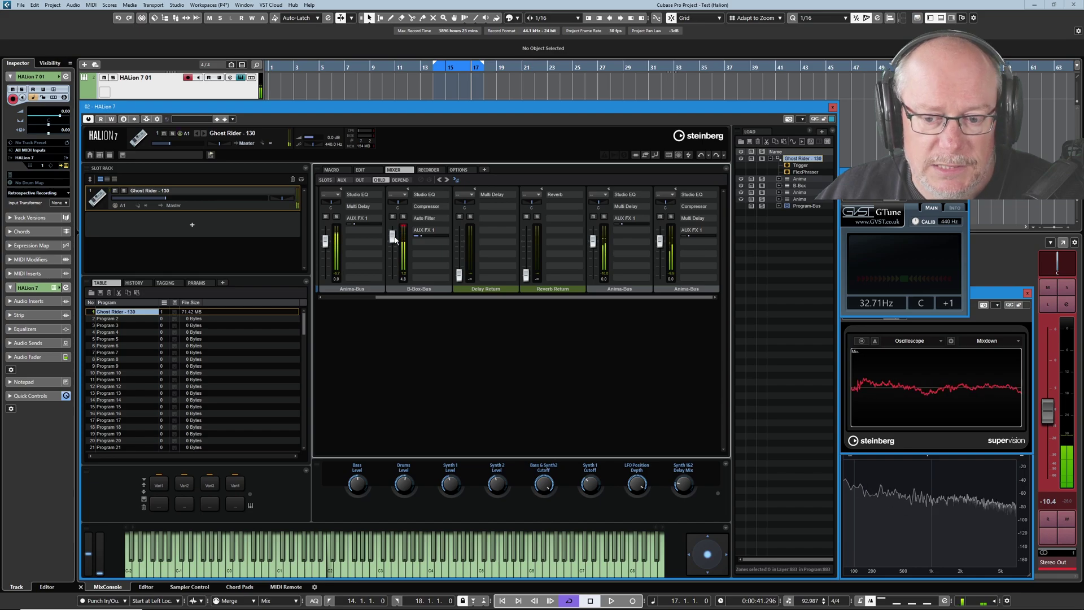
pyautogui.moveTo(392, 240); pyautogui.dragTo(380, 302)
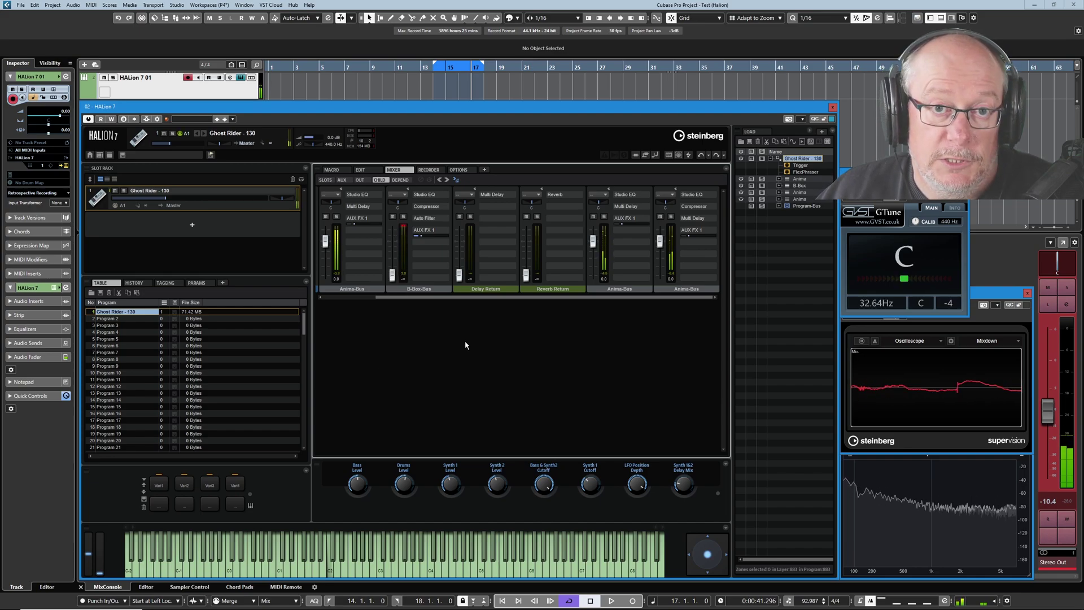
pyautogui.click(422, 234)
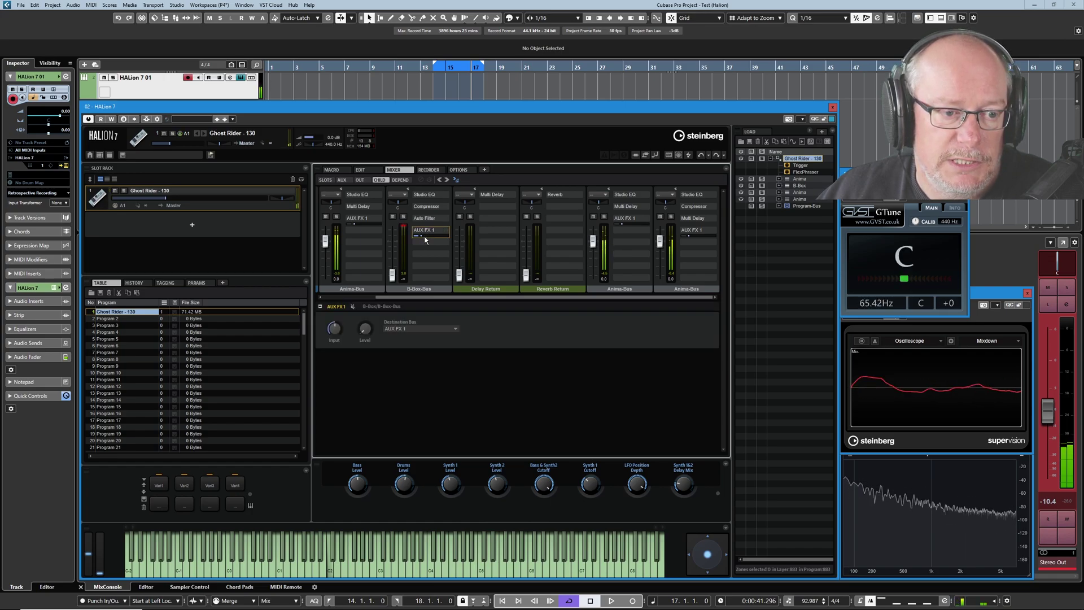
pyautogui.moveTo(423, 239); pyautogui.dragTo(445, 241)
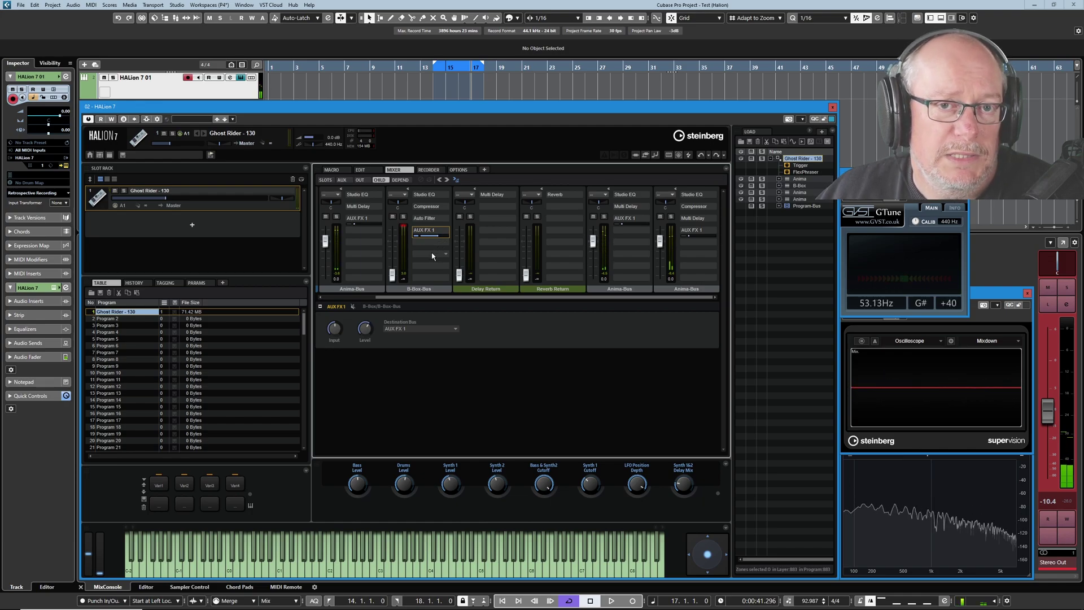
# Step: Add the Amplifier distortion effect to the first insert slot of the AUX FX 1 channel
pyautogui.click(342, 180)
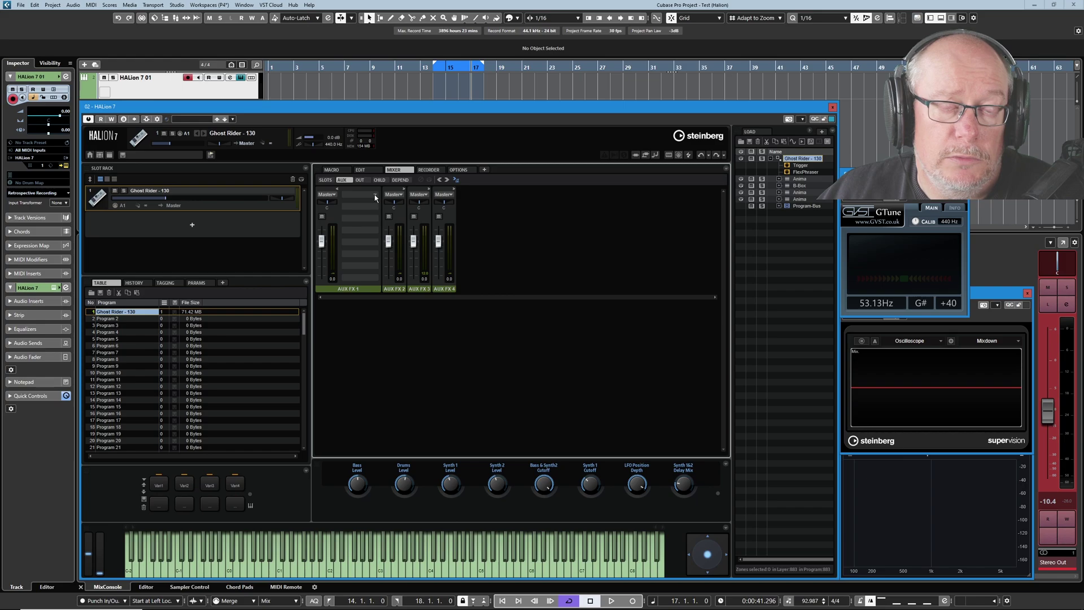
pyautogui.click(374, 195)
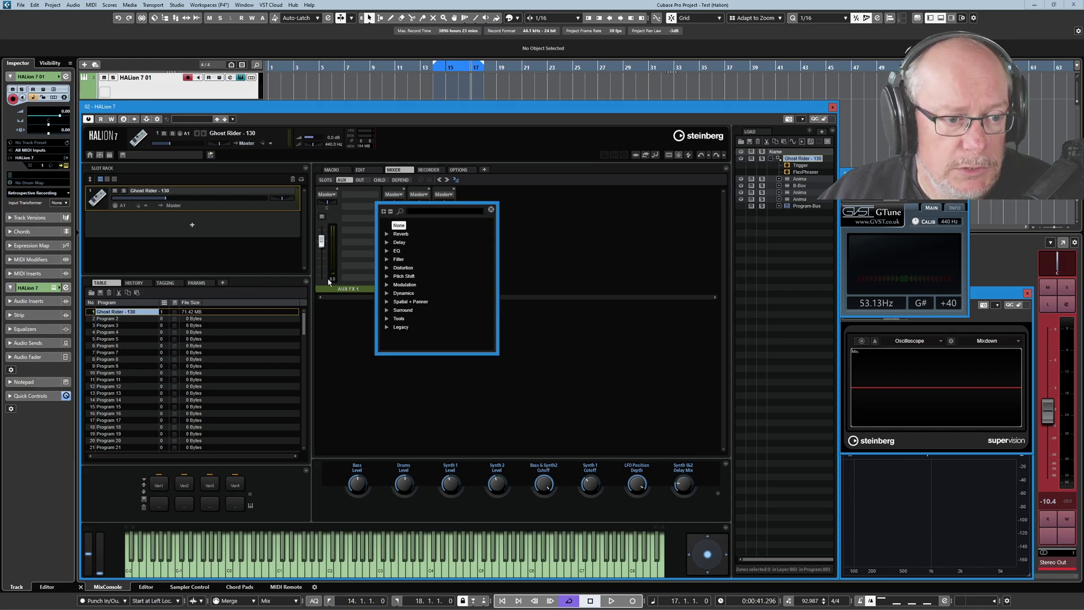
pyautogui.click(387, 268)
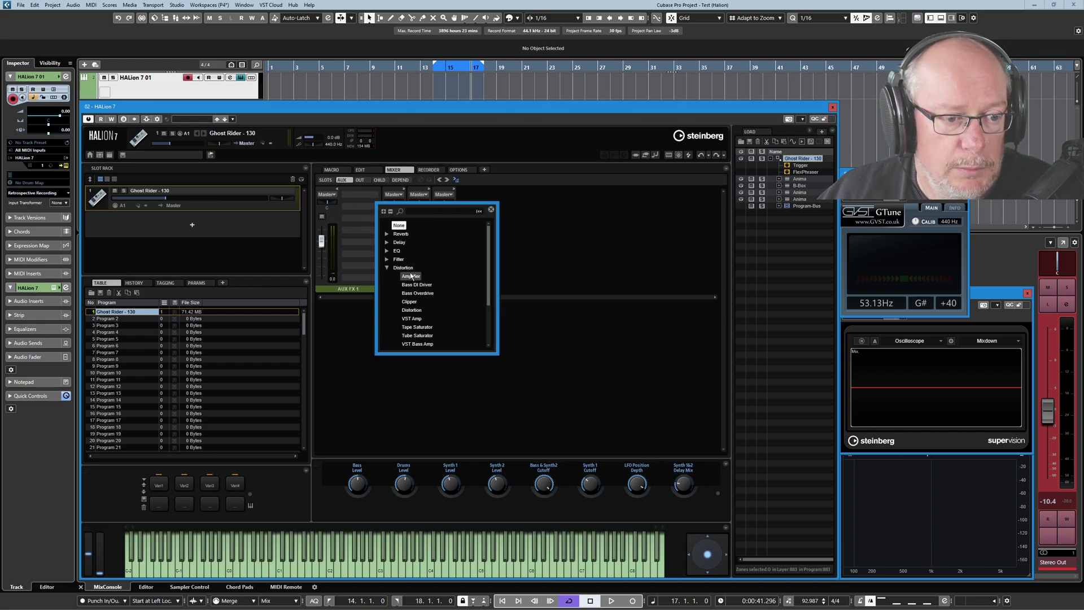
pyautogui.click(410, 277)
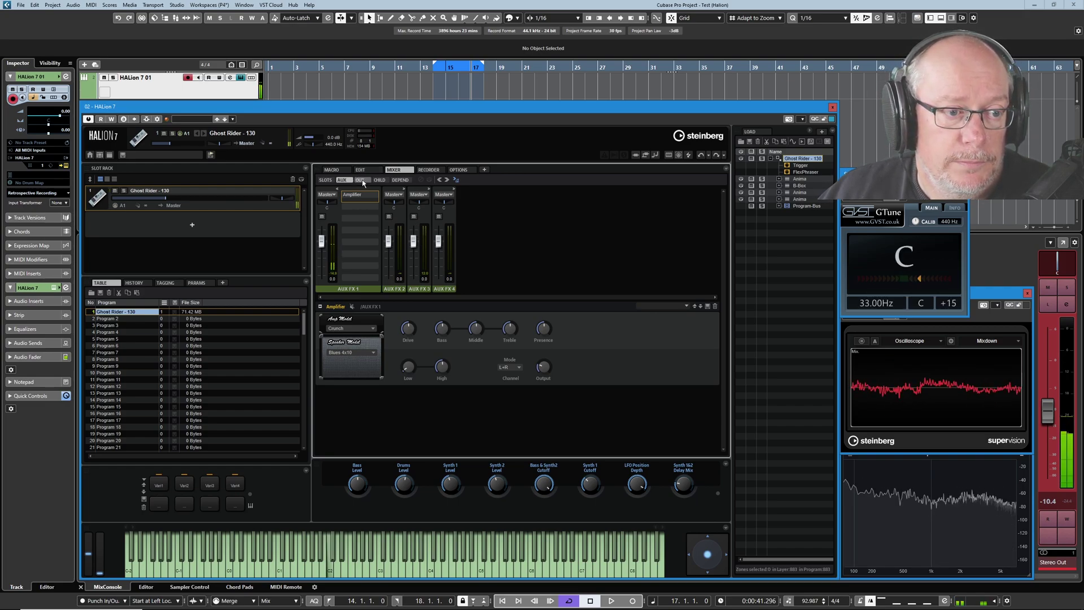
# Step: Compare the B-Box-Bus's direct signal with its AUX FX 1 send by raising and lowering its fader and changing the send level
pyautogui.click(383, 180)
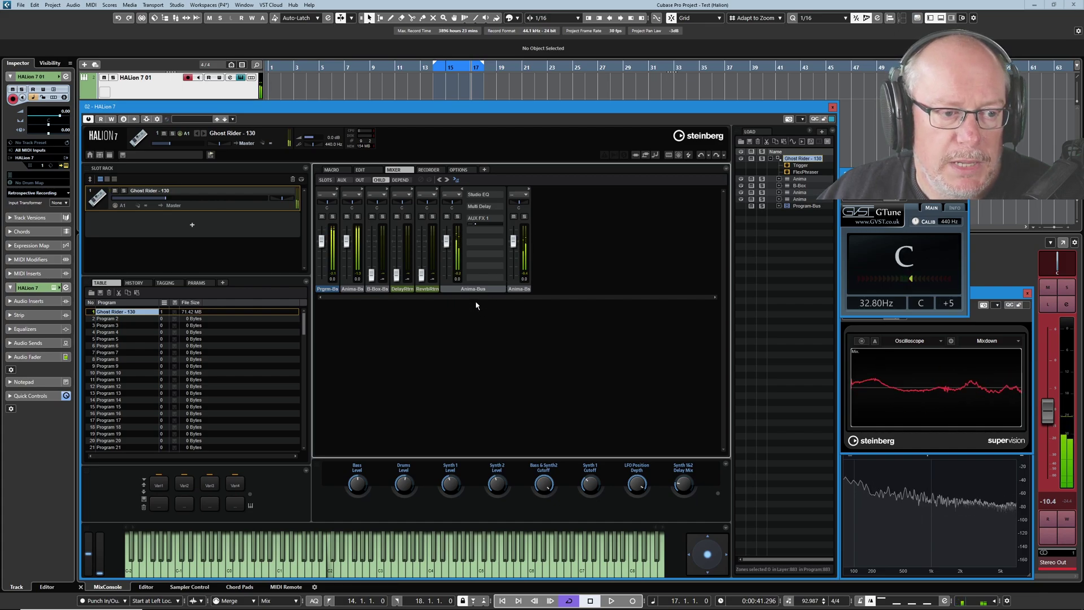
pyautogui.click(447, 179)
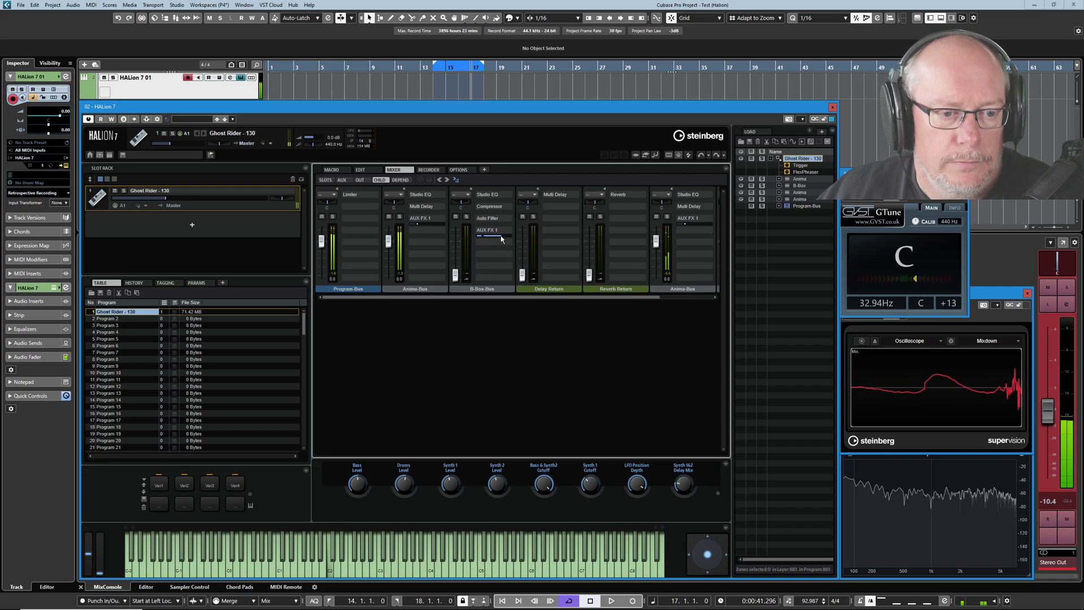
pyautogui.moveTo(466, 276); pyautogui.dragTo(470, 243)
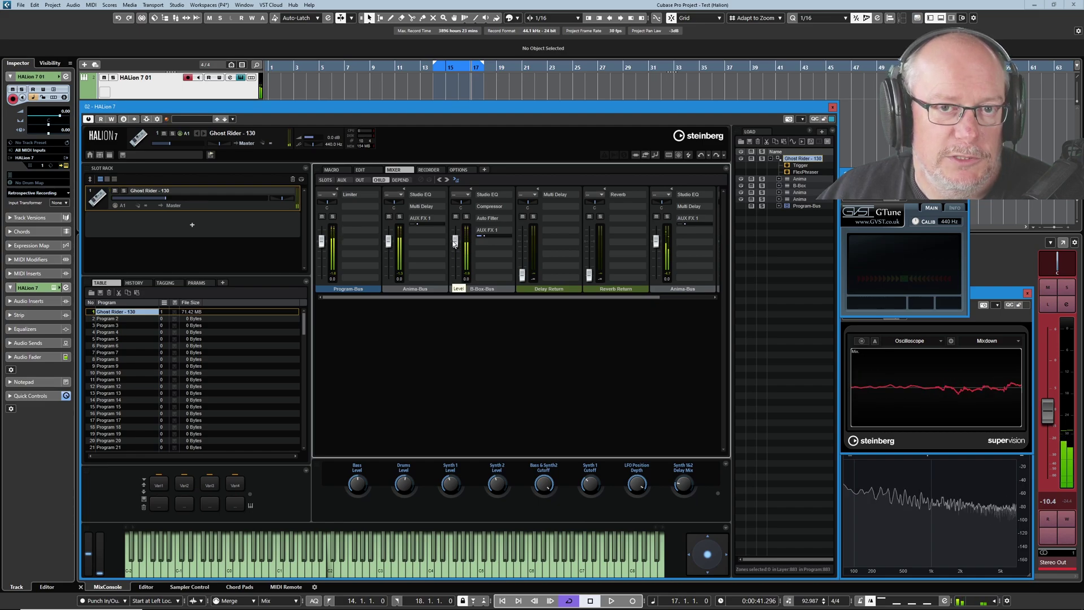
pyautogui.moveTo(455, 242); pyautogui.dragTo(452, 282)
pyautogui.rightClick(505, 237)
pyautogui.click(507, 240)
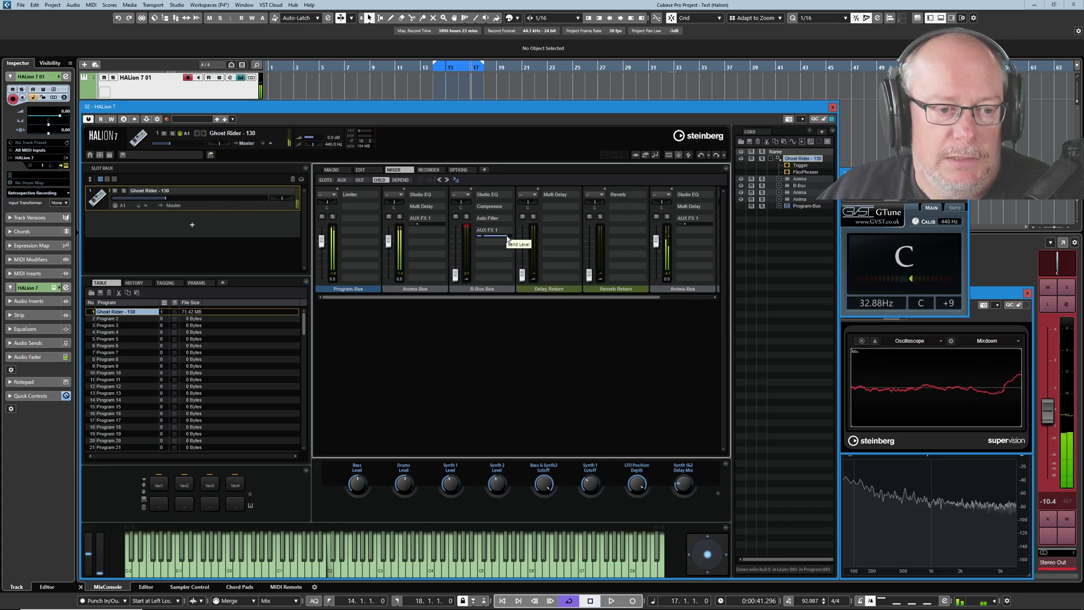
# Step: Check the Amplifier on AUX FX 1, and return to the program's child channels with all inserts expanded
pyautogui.click(341, 181)
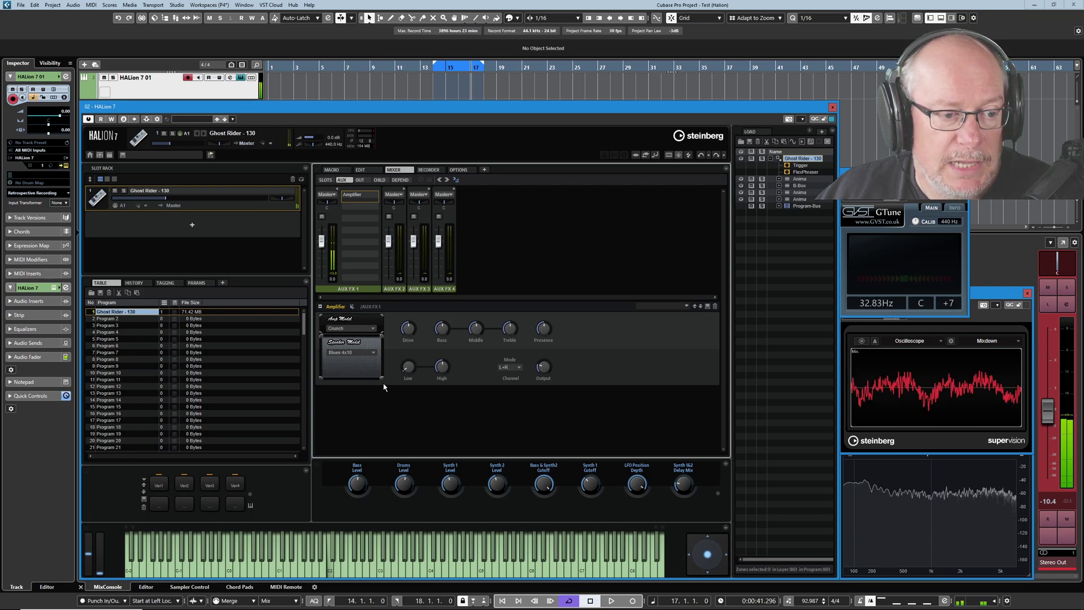
pyautogui.click(382, 180)
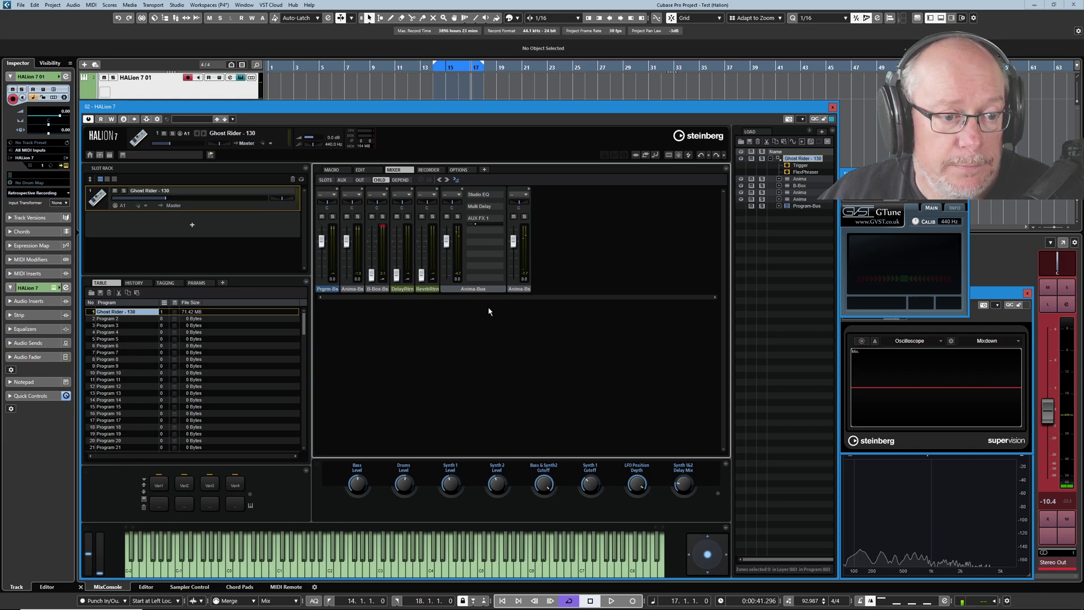
pyautogui.click(449, 180)
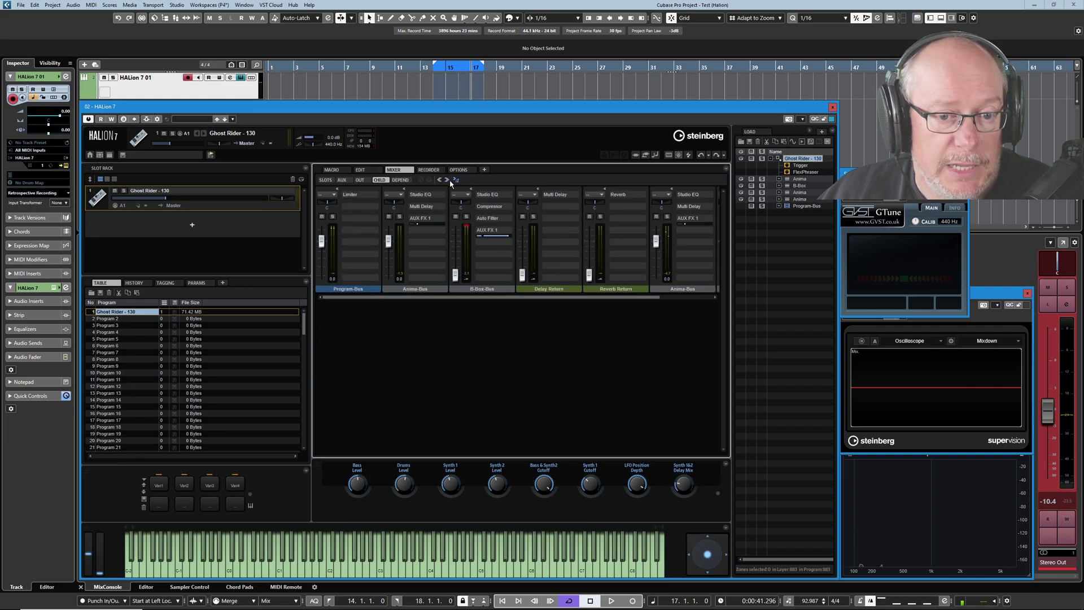
pyautogui.hscroll(1, 603, 276)
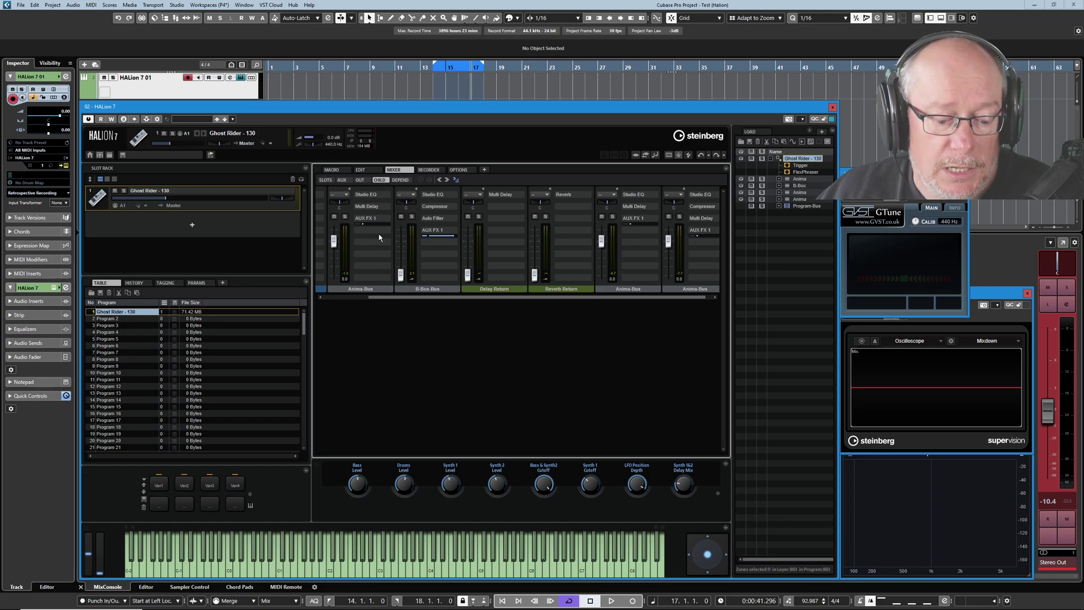
# Step: Raise the AUX FX 1 send levels of the three Anima-Bus channels
pyautogui.moveTo(366, 224); pyautogui.dragTo(379, 226)
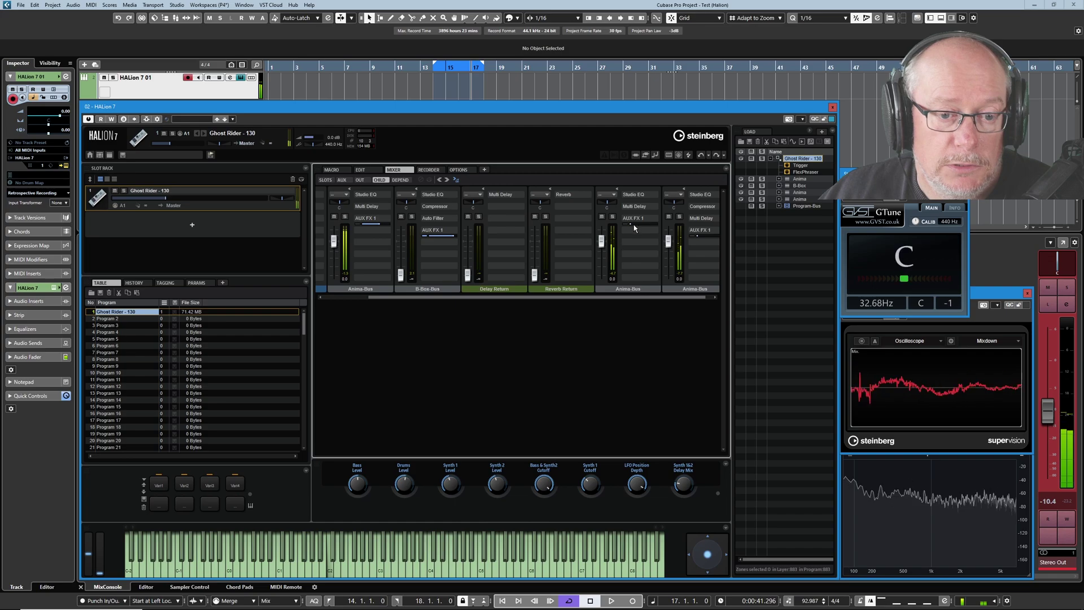
pyautogui.moveTo(638, 226); pyautogui.dragTo(716, 240)
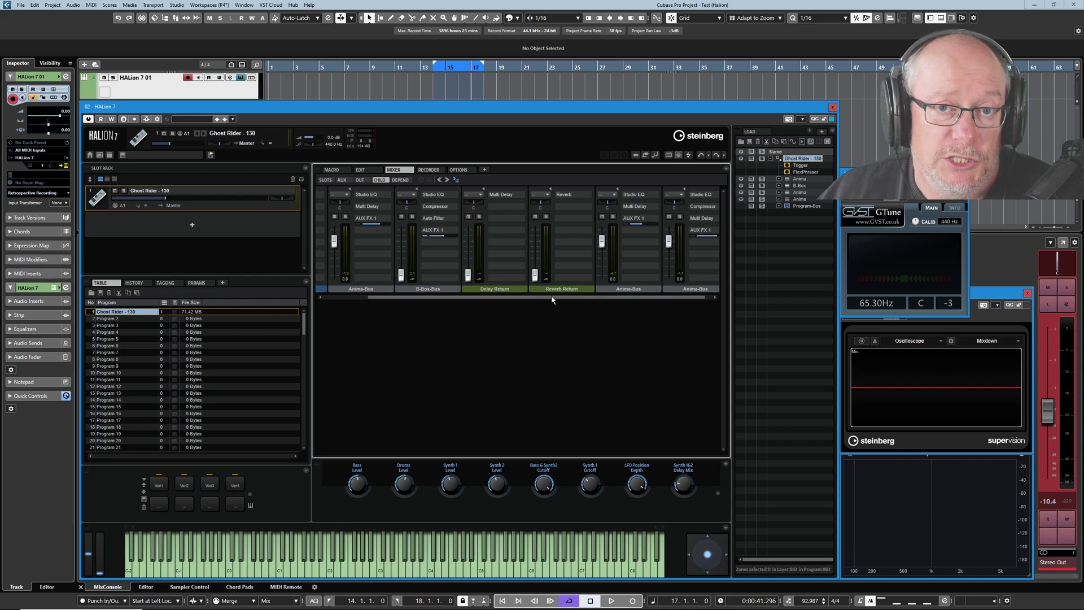
# Step: Pull the Program-Bus fader fully down to isolate the sends, and show the AUX FX channels
pyautogui.moveTo(554, 298); pyautogui.dragTo(309, 310)
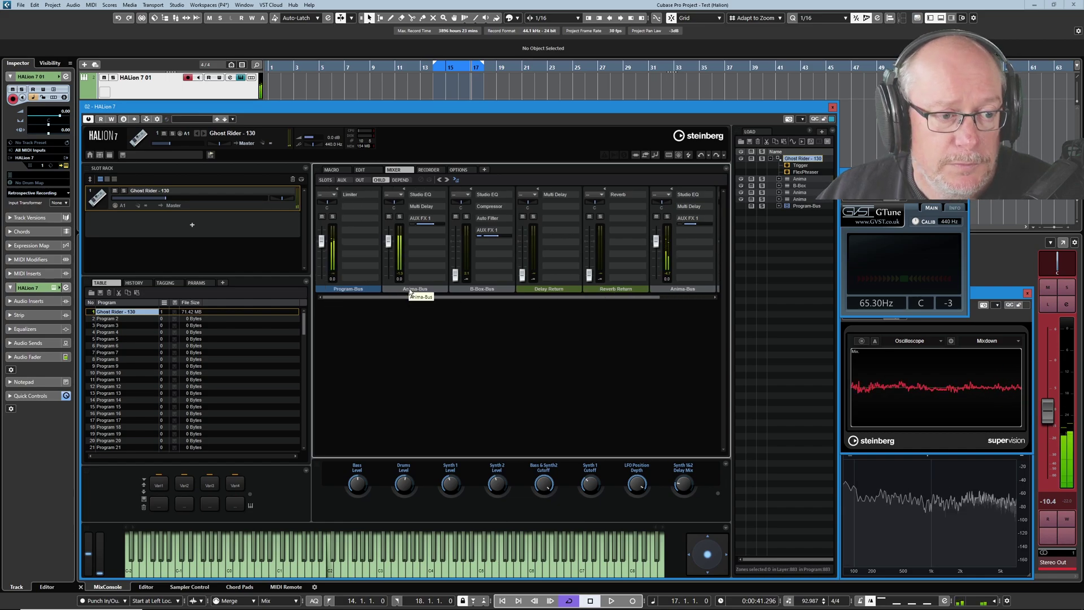
pyautogui.moveTo(322, 243); pyautogui.dragTo(322, 348)
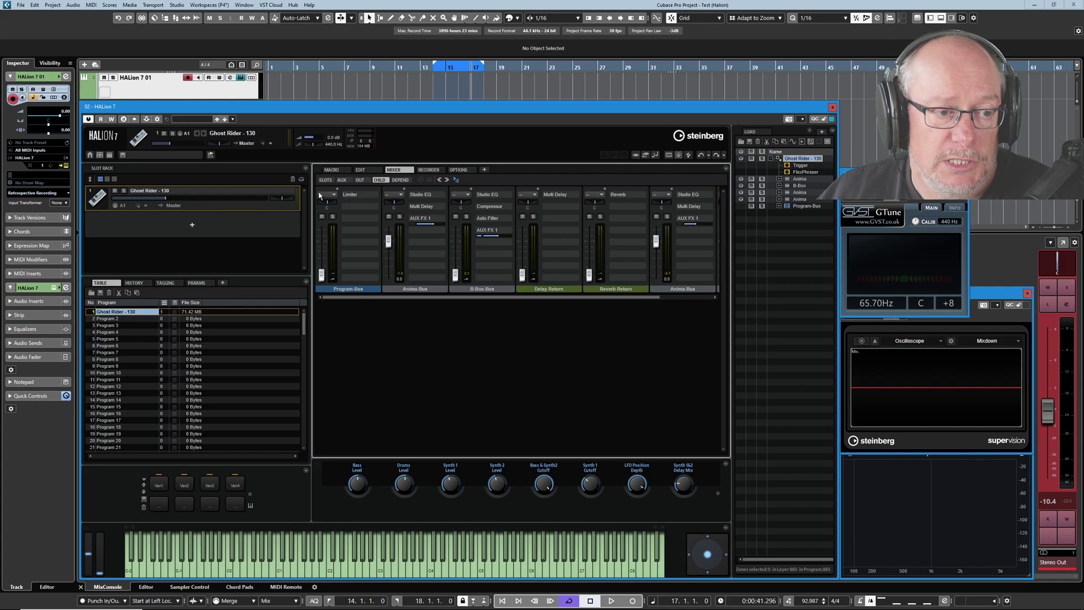
pyautogui.click(342, 179)
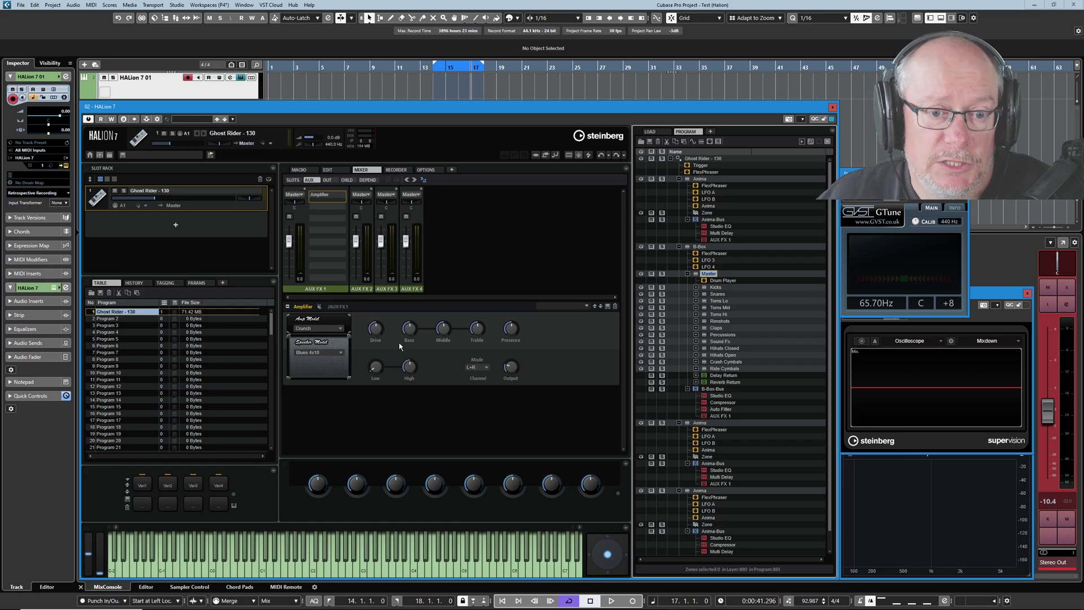
# Step: Raise the AUX 1, AUX 2 and AUX 3 send levels in the Amplifier section of the first Anima layer's zone
pyautogui.click(707, 213)
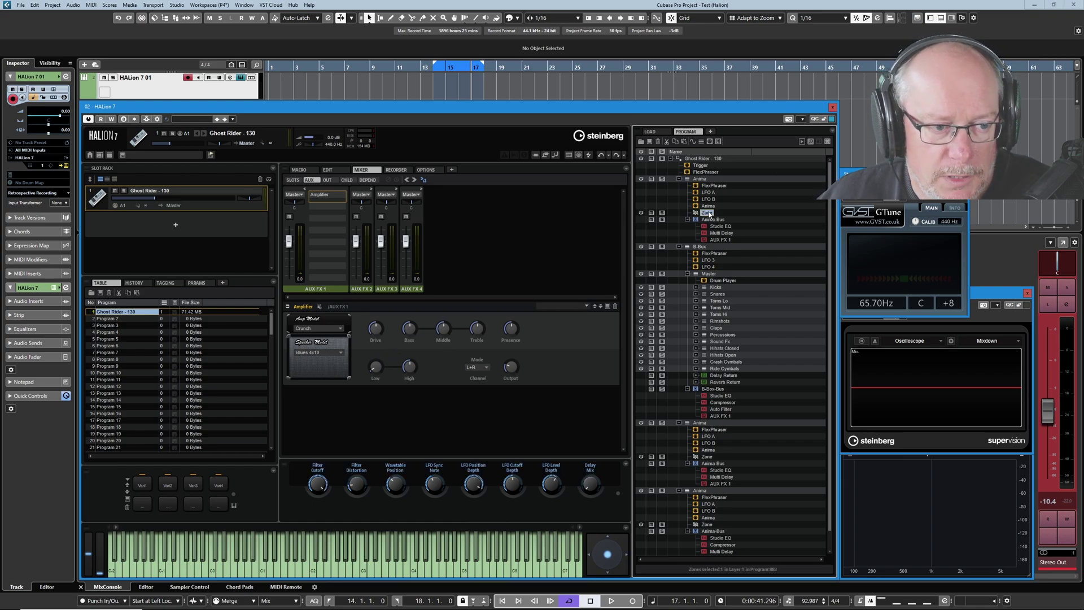
pyautogui.click(332, 169)
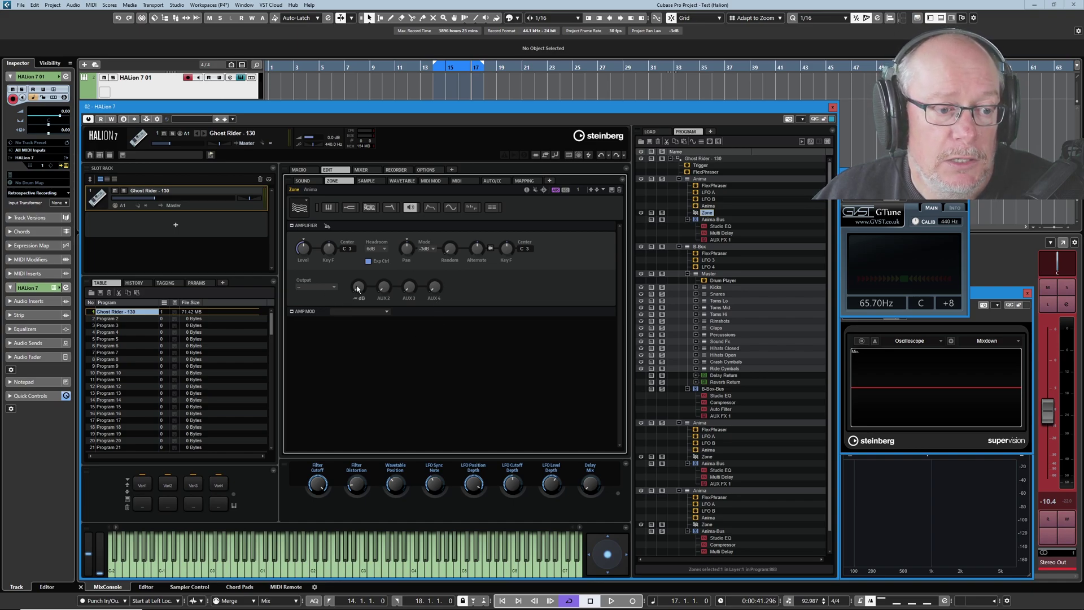
pyautogui.moveTo(358, 286); pyautogui.dragTo(362, 243)
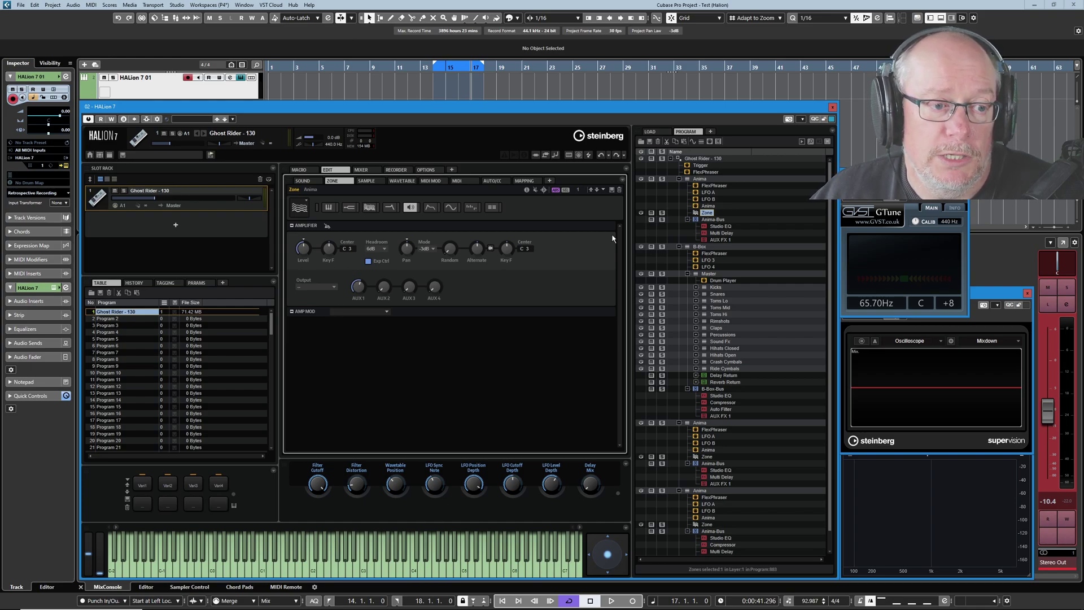
pyautogui.moveTo(401, 286)
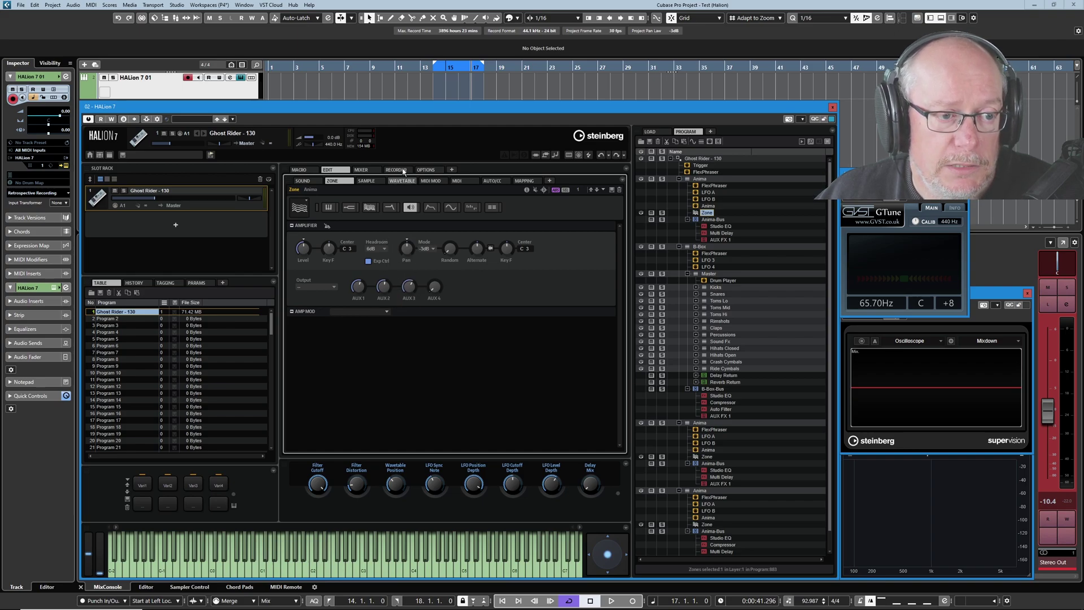
# Step: Show the mixer channels that the first Anima layer depends on
pyautogui.click(362, 170)
pyautogui.click(701, 179)
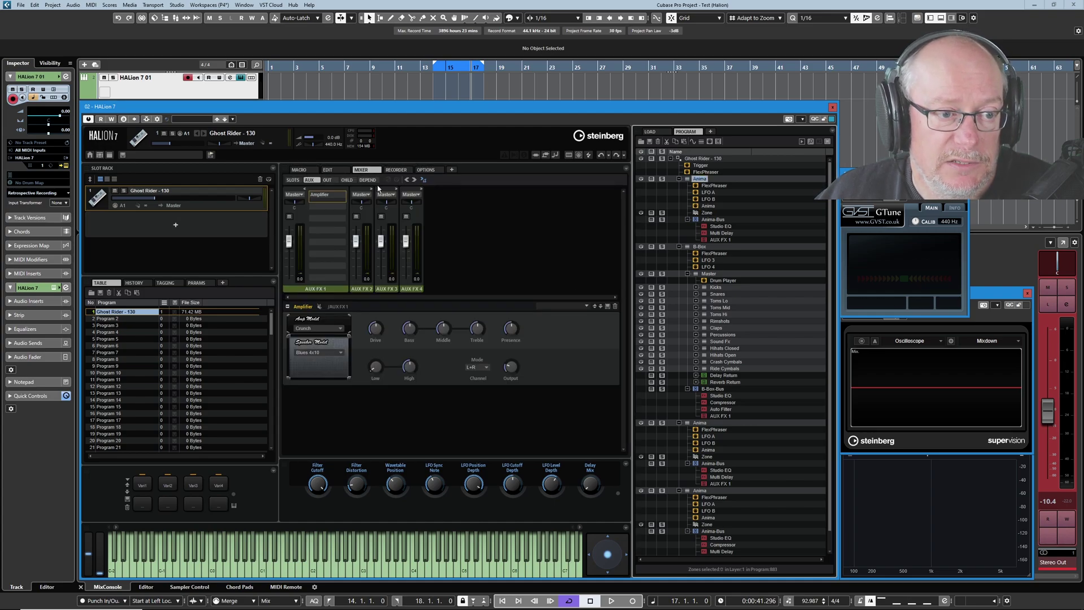
pyautogui.click(371, 179)
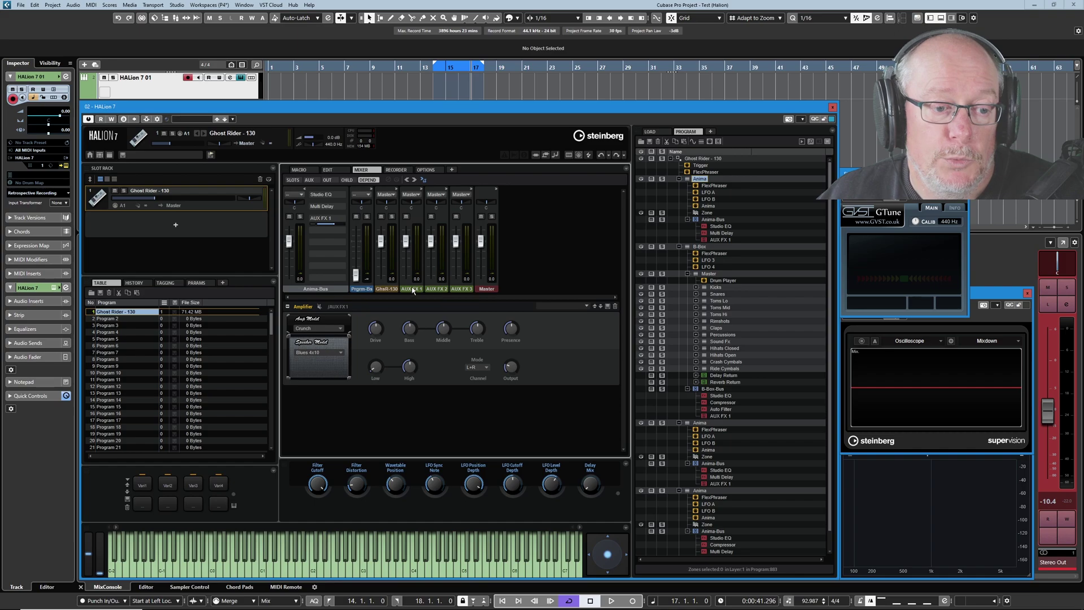
pyautogui.moveTo(455, 321)
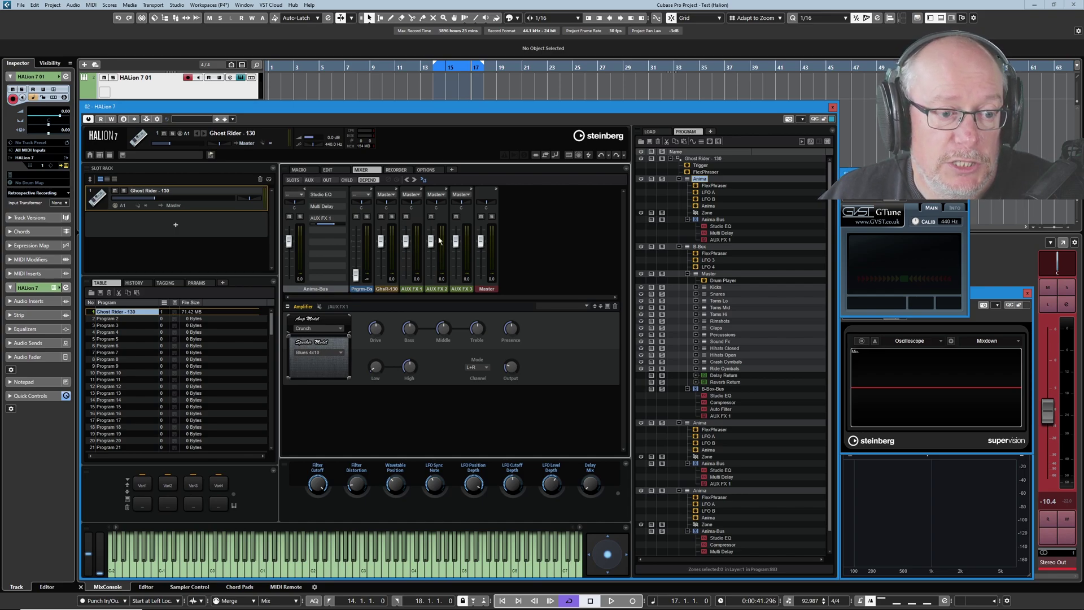
# Step: Lower the AUX FX 2 fader in the dependent channels, adjust it to about -11.2 dB among the AUX channels, and return
pyautogui.moveTo(431, 244); pyautogui.dragTo(430, 259)
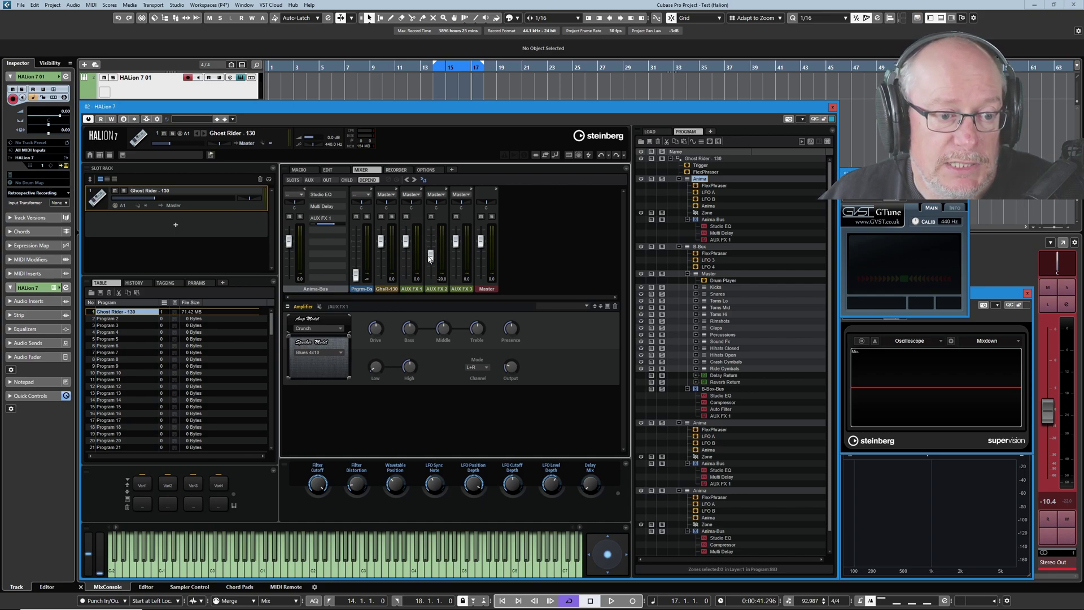
pyautogui.click(310, 180)
pyautogui.moveTo(355, 265); pyautogui.dragTo(355, 260)
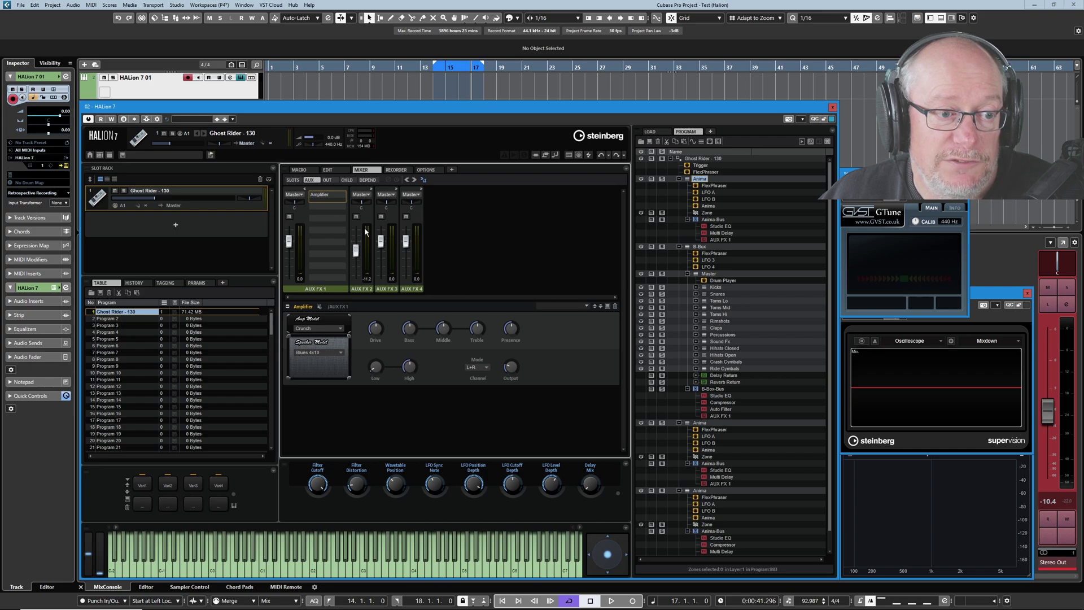
pyautogui.click(368, 180)
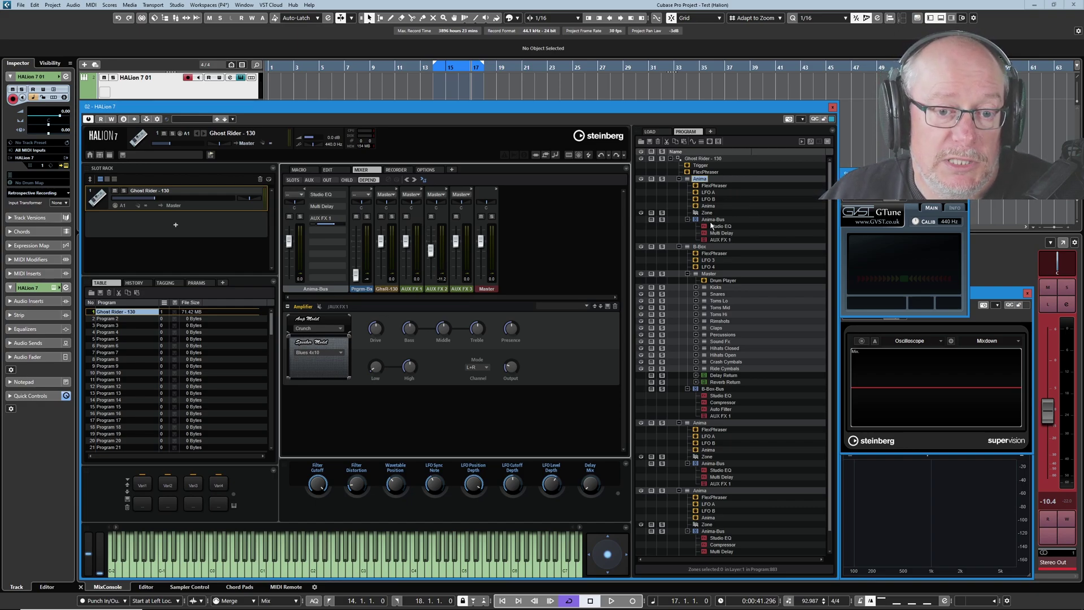
# Step: Solo the first Anima layer and pull the AUX FX 1, 2 and 3 faders fully down, raising AUX FX 1 to audition it
pyautogui.click(663, 179)
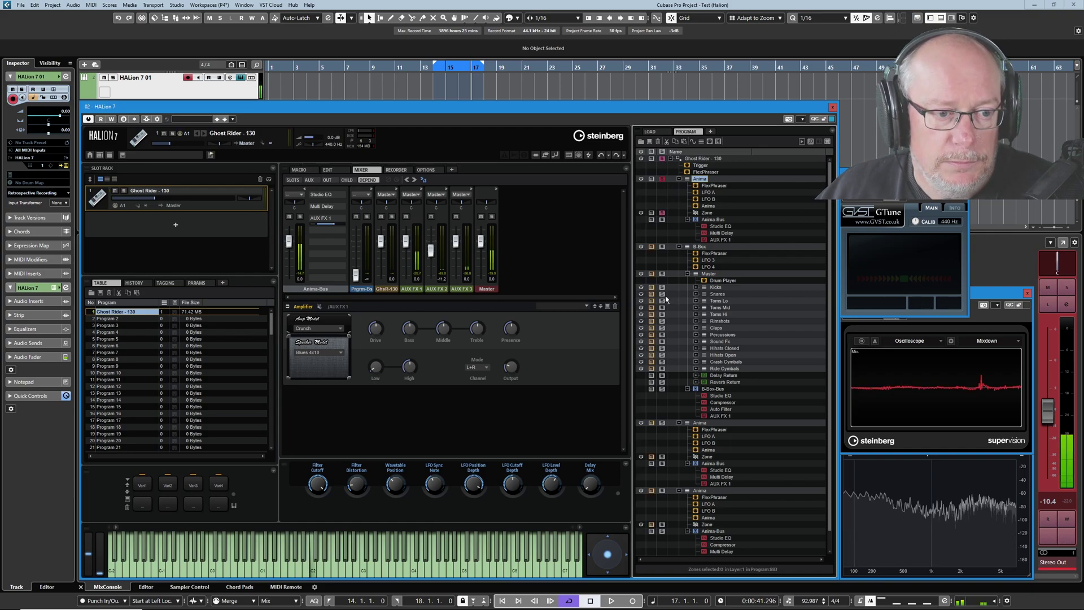
pyautogui.moveTo(406, 242)
pyautogui.mouseDown()
pyautogui.moveTo(405, 274)
pyautogui.moveTo(430, 275)
pyautogui.mouseUp()
pyautogui.moveTo(456, 241); pyautogui.dragTo(455, 275)
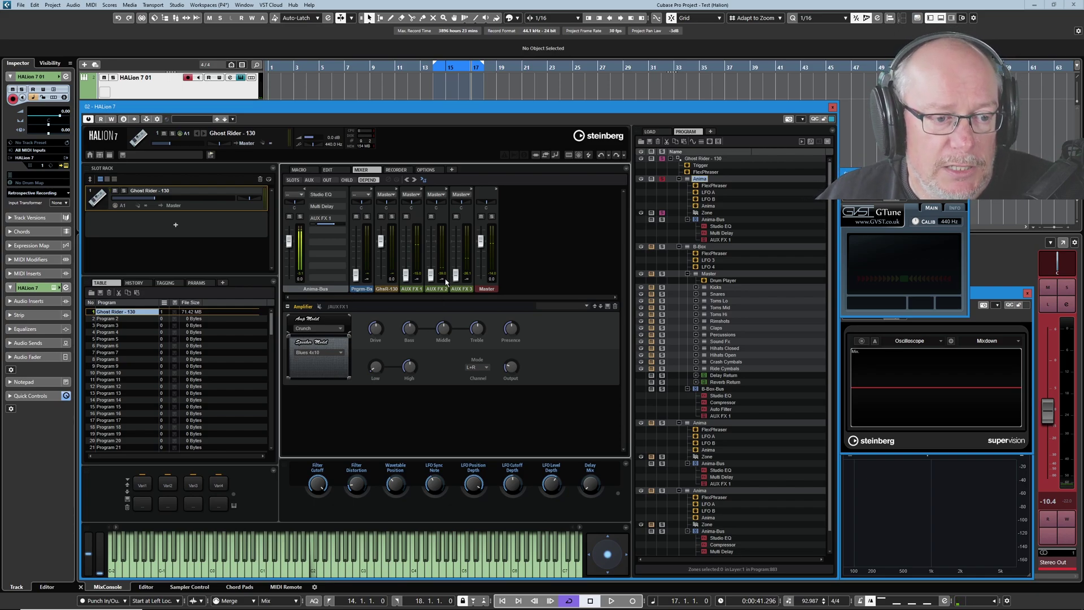
pyautogui.moveTo(451, 280); pyautogui.dragTo(414, 245)
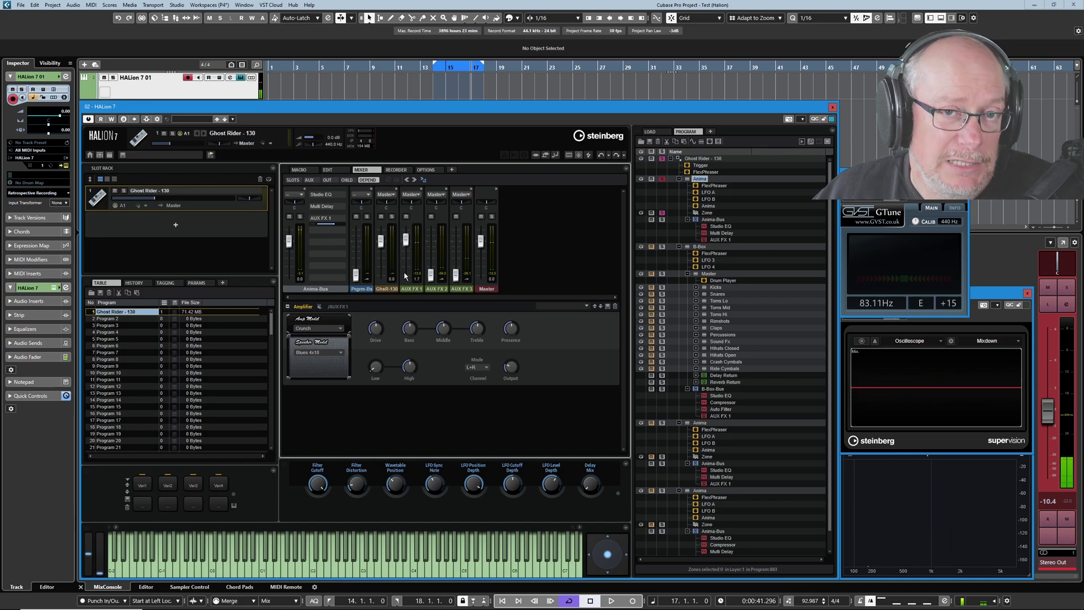
# Step: Add the Multi Delay effect to the first insert slot of the AUX FX 2 channel
pyautogui.click(312, 180)
pyautogui.click(409, 196)
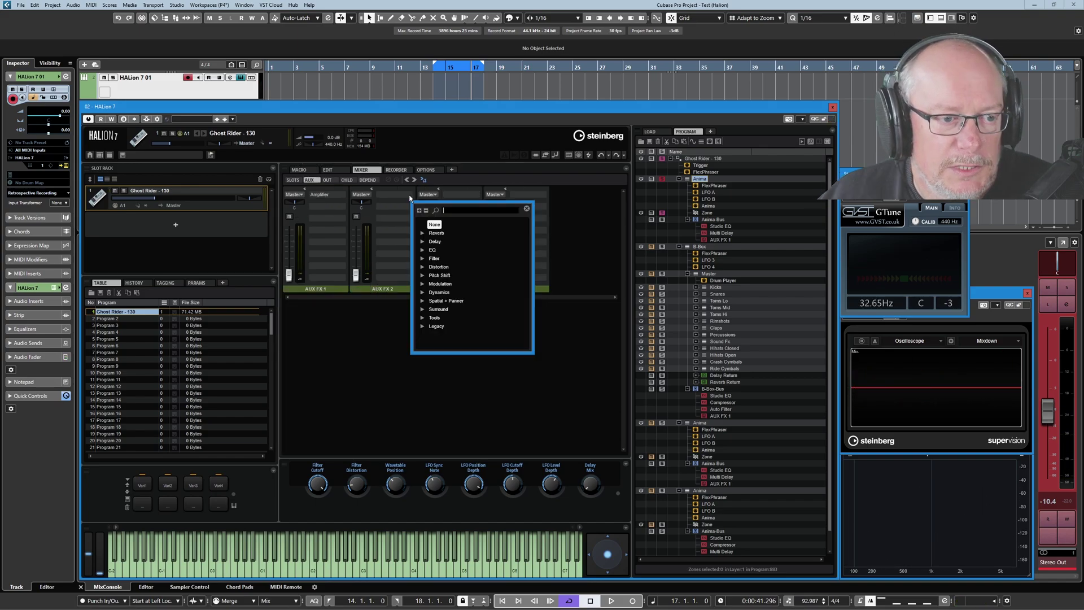
pyautogui.click(434, 241)
pyautogui.click(450, 259)
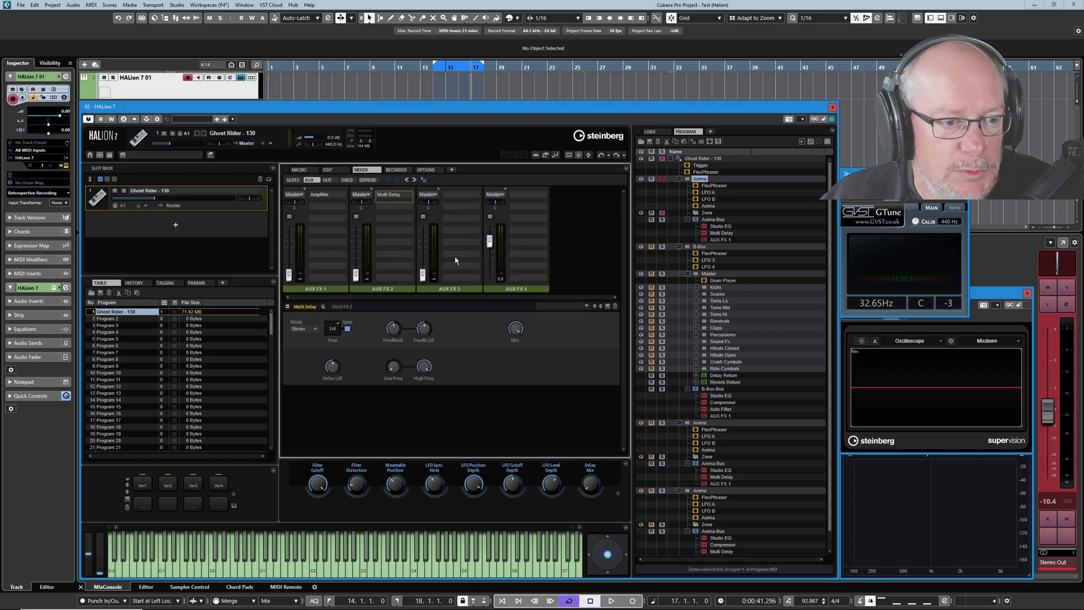
# Step: Add the REVerence effect to the first insert slot of the AUX FX 3 channel
pyautogui.click(477, 196)
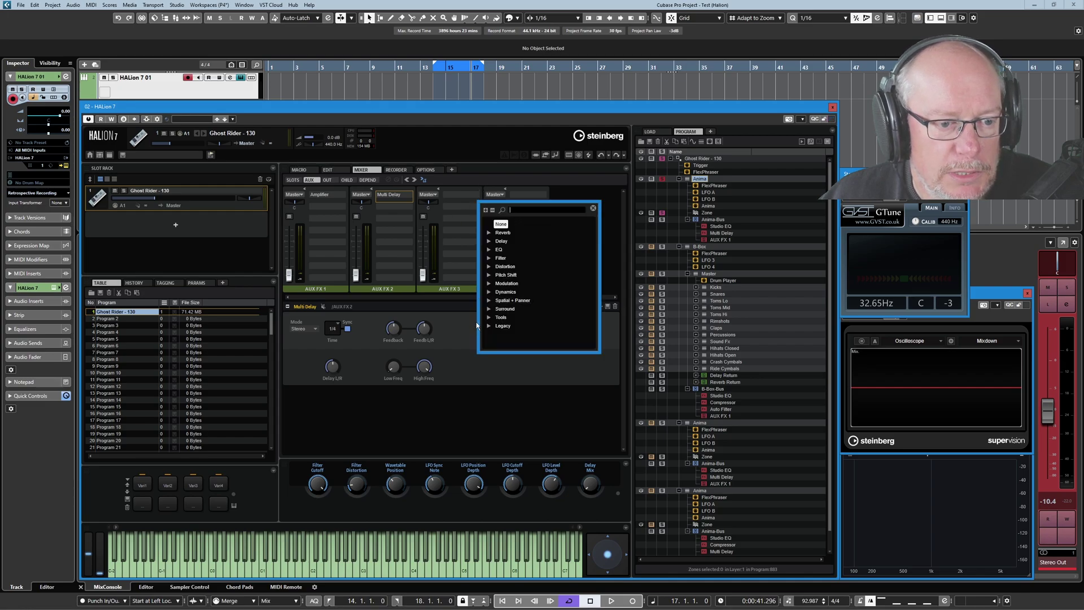
pyautogui.click(490, 232)
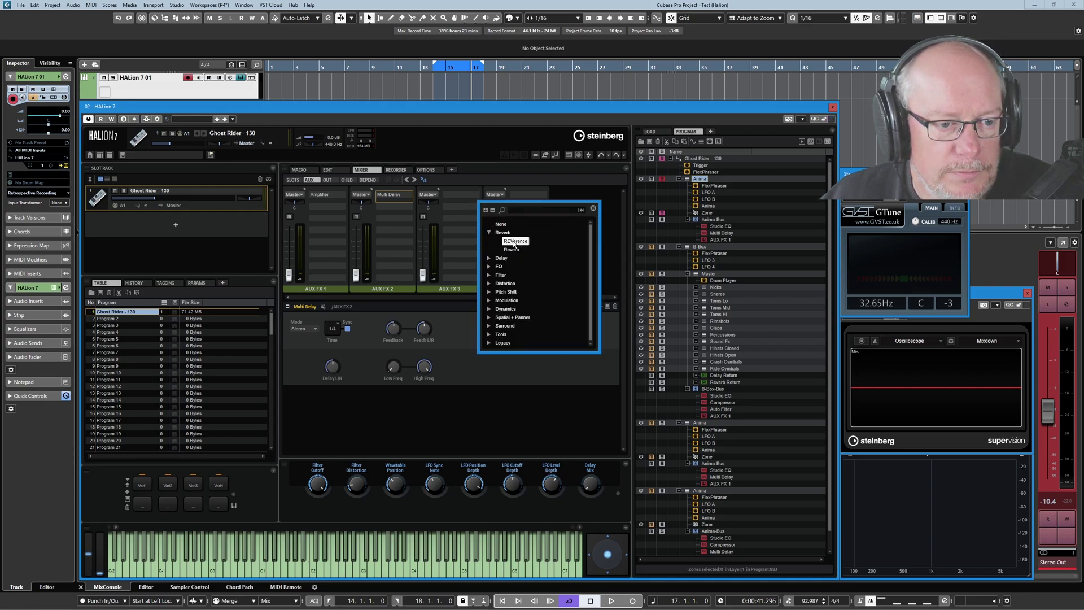
pyautogui.click(514, 241)
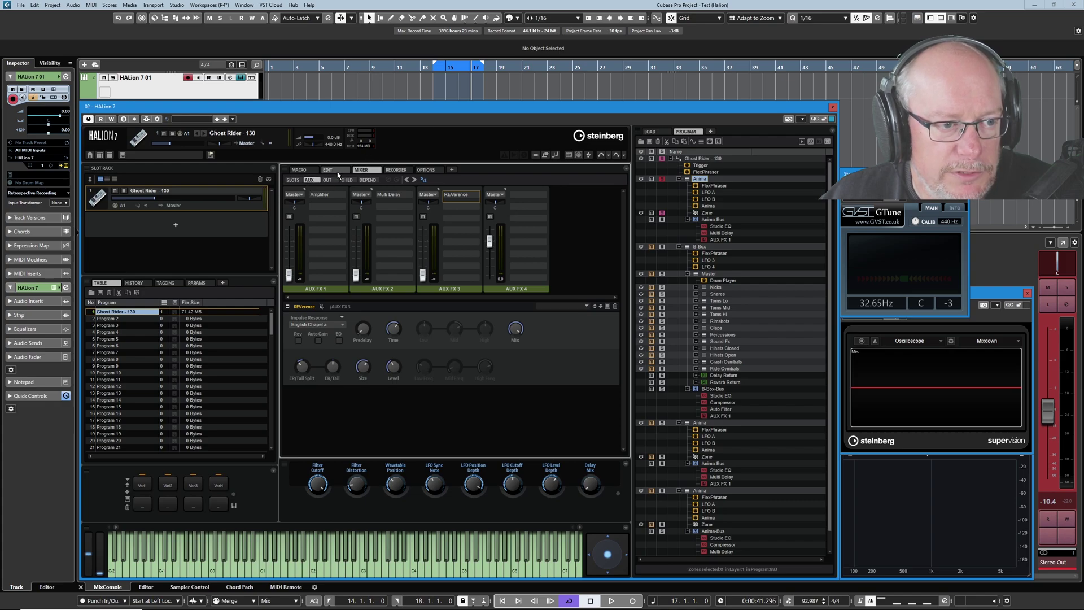
# Step: Audition AUX FX 2 and AUX FX 3 with their faders in the Anima layer's dependent channels, and reset the AUX FX 2 fader
pyautogui.click(367, 179)
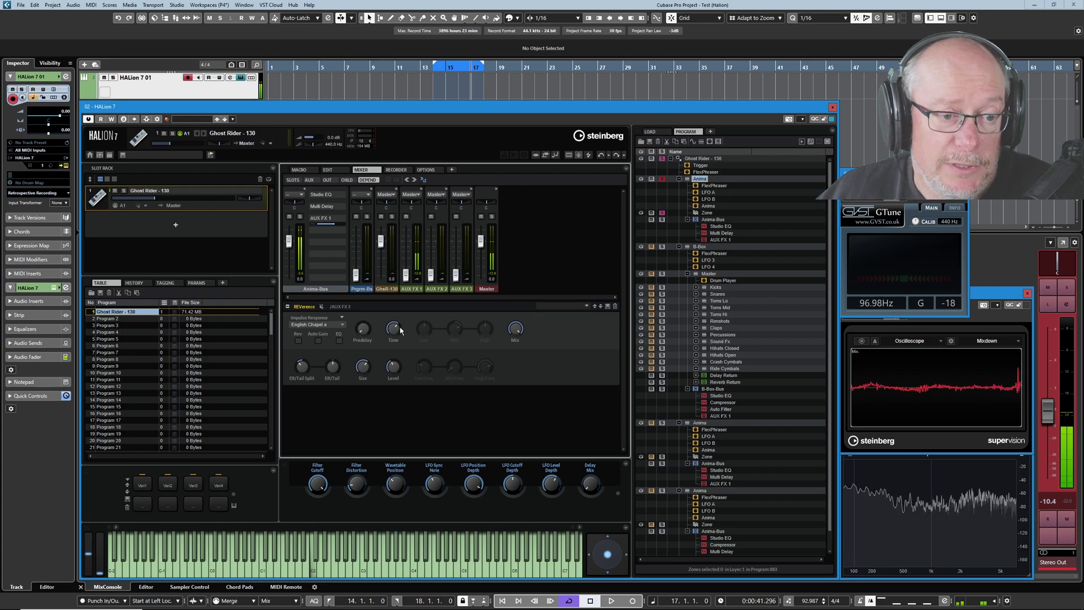
pyautogui.moveTo(431, 275); pyautogui.dragTo(431, 242)
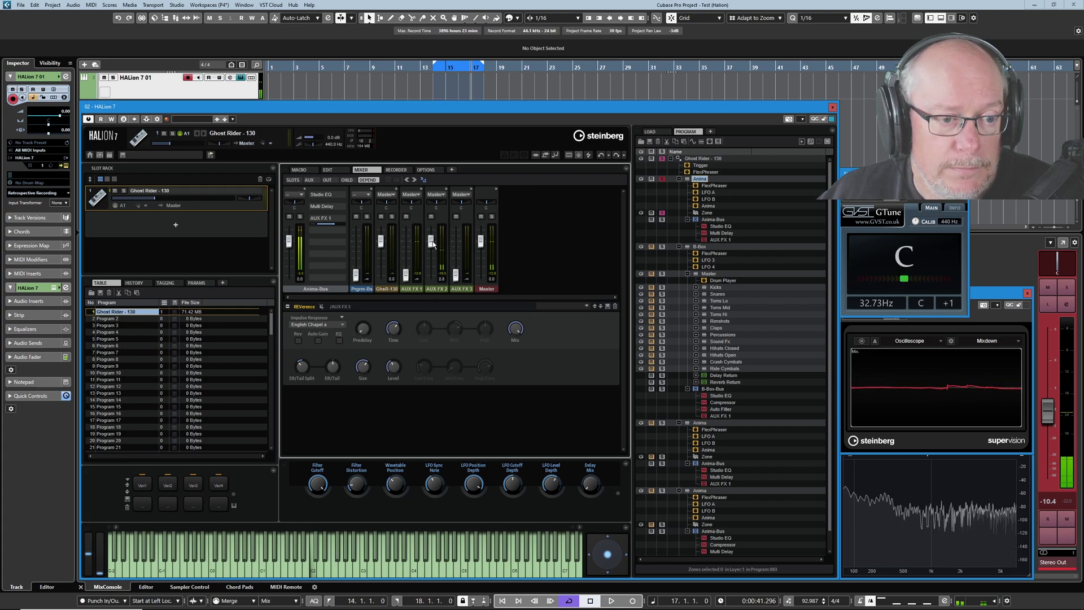
pyautogui.moveTo(432, 245); pyautogui.dragTo(456, 275)
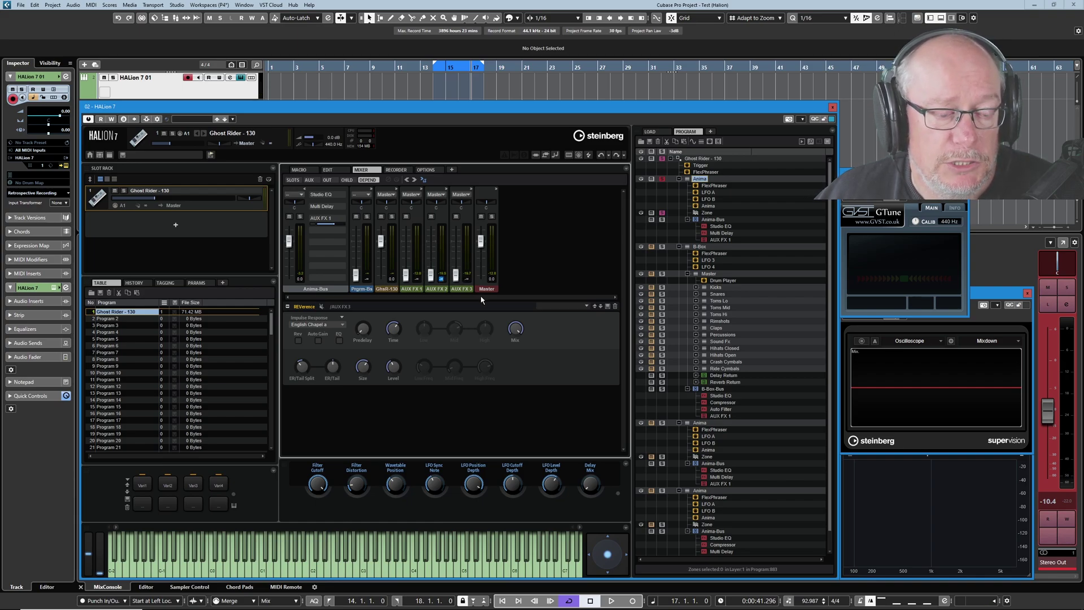
pyautogui.keyDown('ctrl'); pyautogui.click(441, 278); pyautogui.keyUp('ctrl')
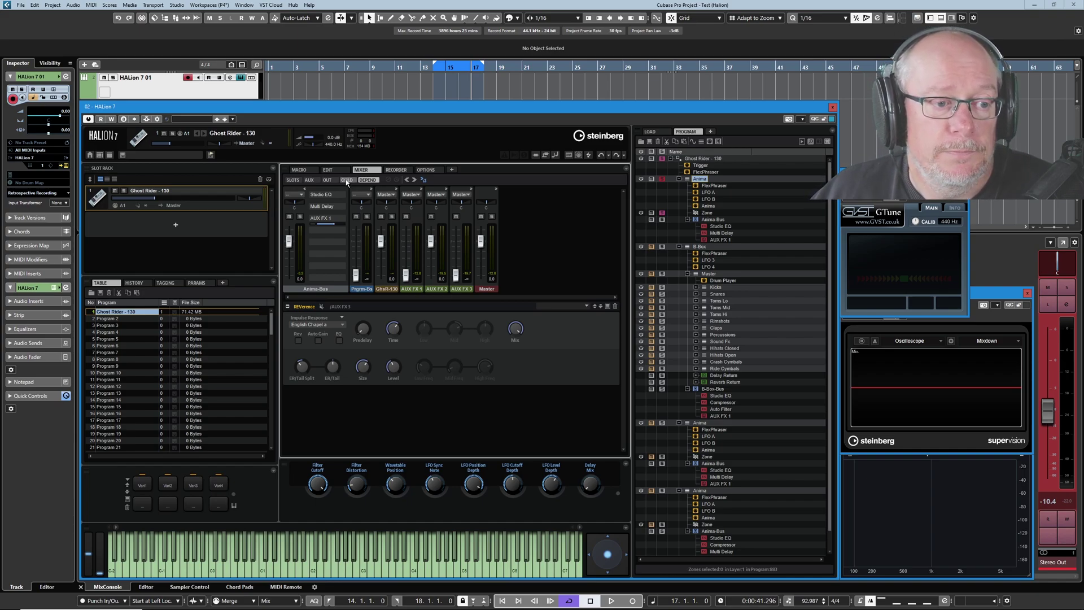
# Step: Turn the Anima zone's AUX 1, AUX 2 and AUX 3 sends fully down, and reset the AUX FX channels' faders and inserts
pyautogui.click(328, 170)
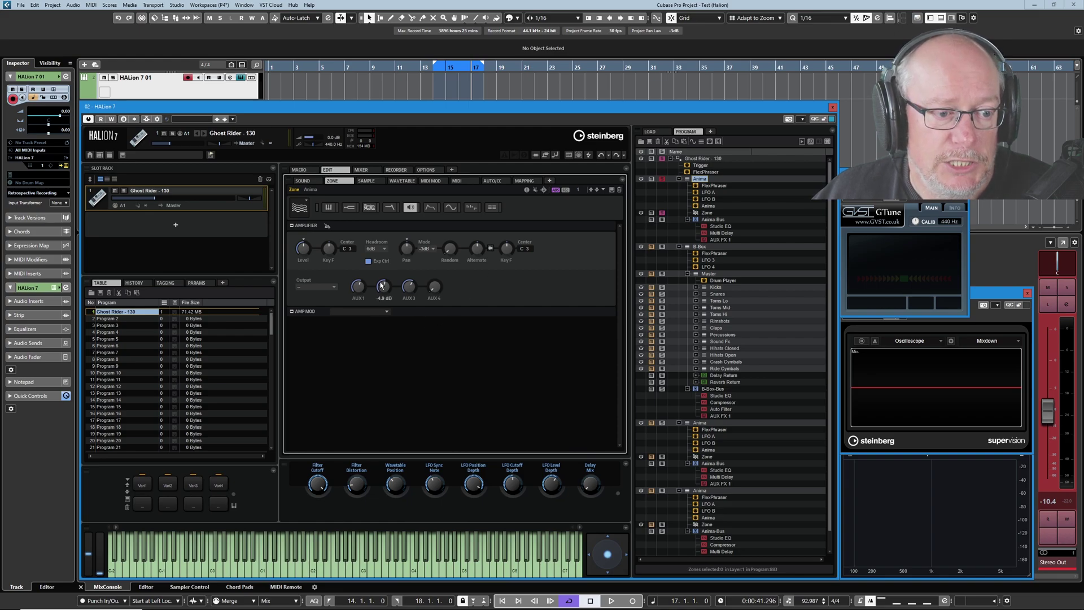
pyautogui.moveTo(383, 286); pyautogui.dragTo(397, 363)
pyautogui.moveTo(358, 286); pyautogui.dragTo(351, 368)
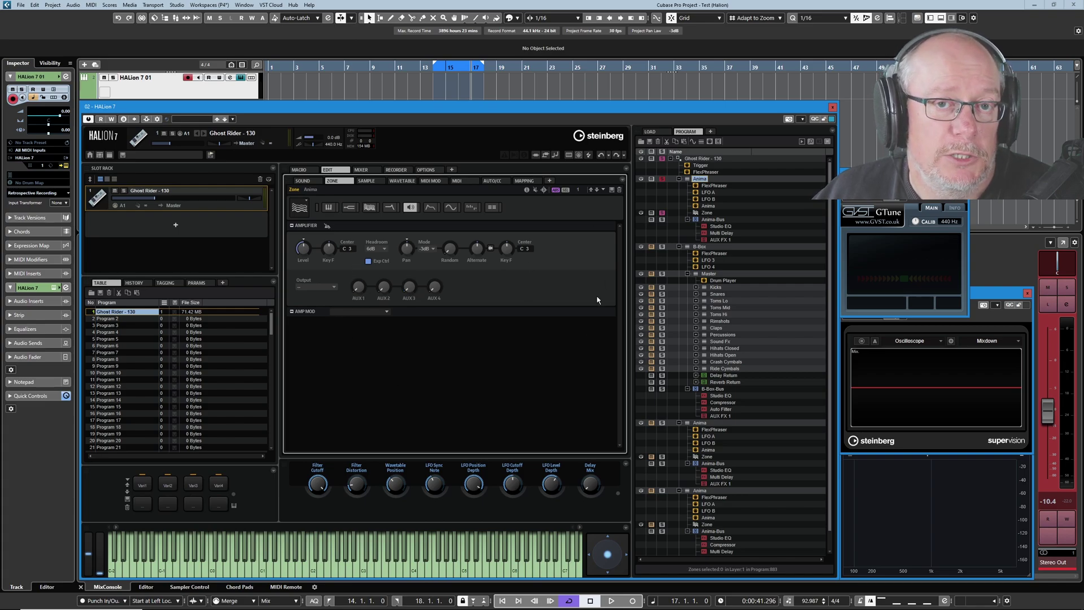
pyautogui.click(361, 170)
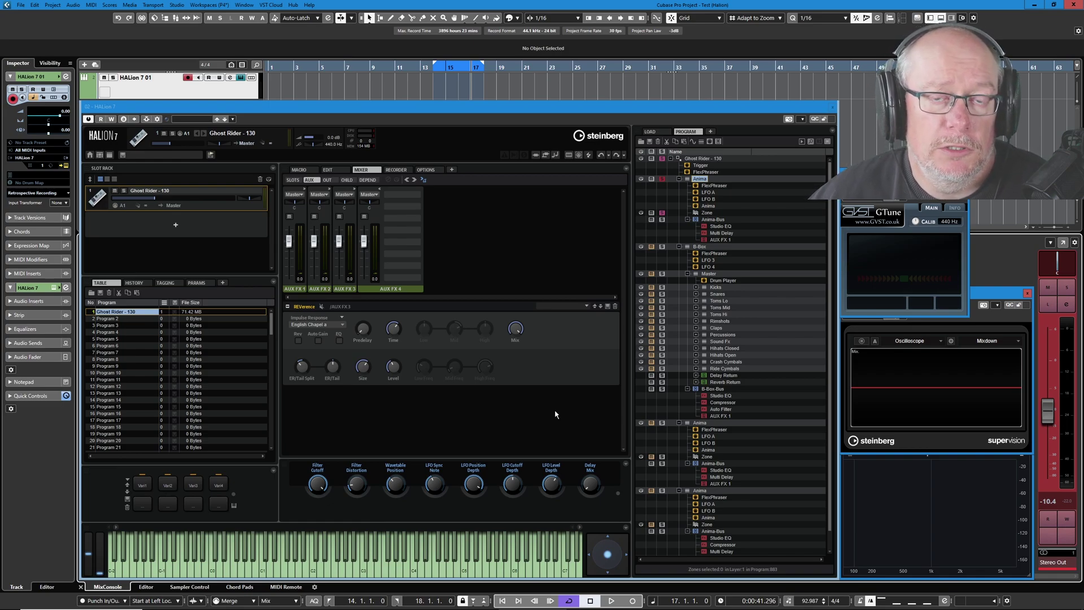
# Step: Reload the Ghost Rider - 130 program and show its program tree
pyautogui.click(650, 132)
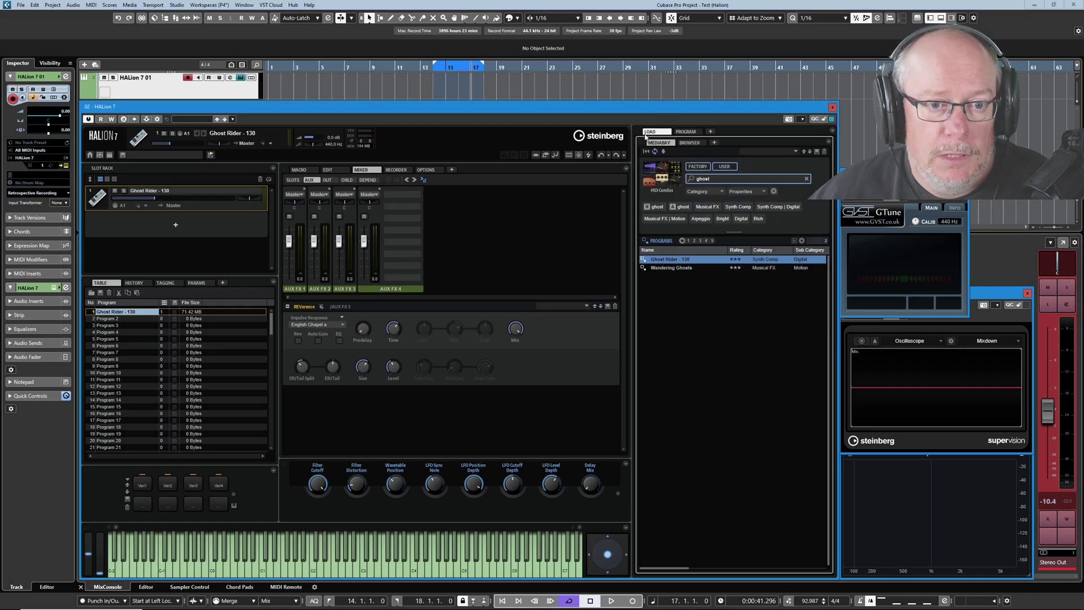
pyautogui.doubleClick(671, 259)
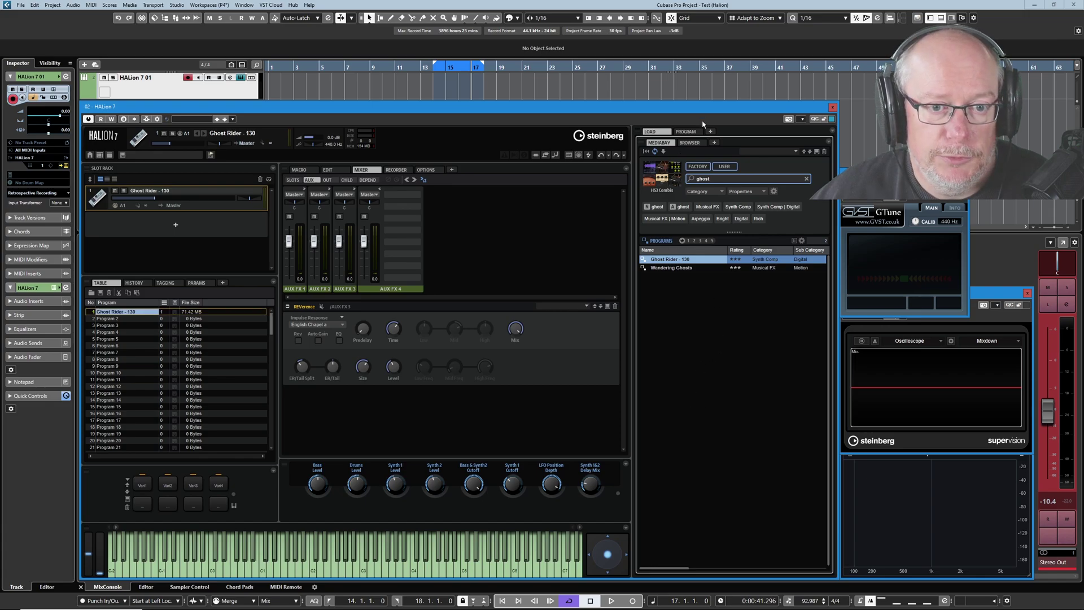
pyautogui.click(685, 131)
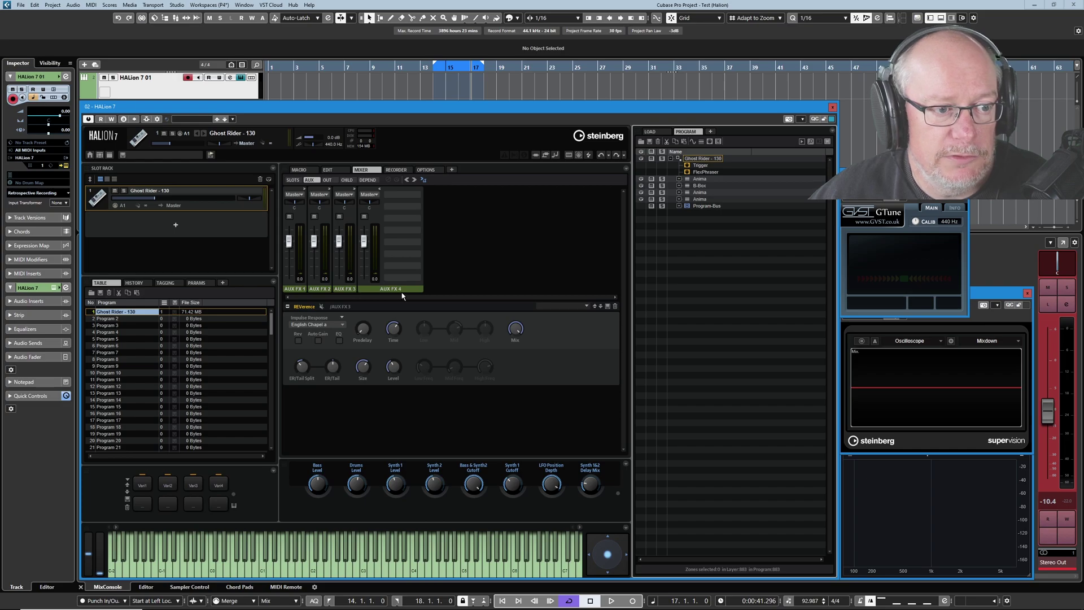
# Step: Expand the whole Ghost Rider - 130 program tree, with the B-Box layer showing its individual drum layers collapsed
pyautogui.rightClick(683, 162)
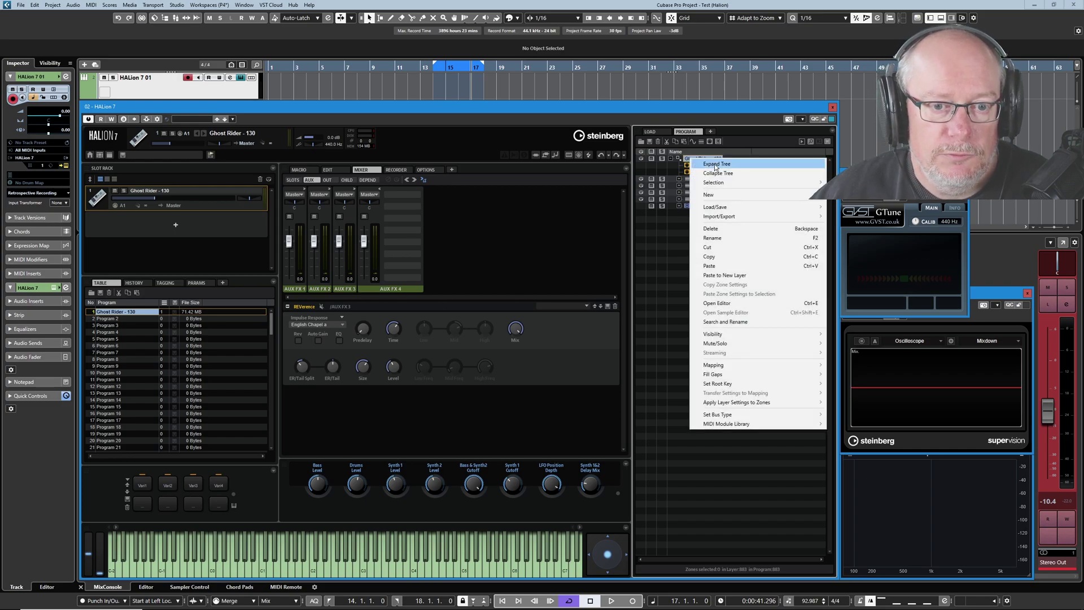
pyautogui.click(758, 225)
pyautogui.rightClick(694, 246)
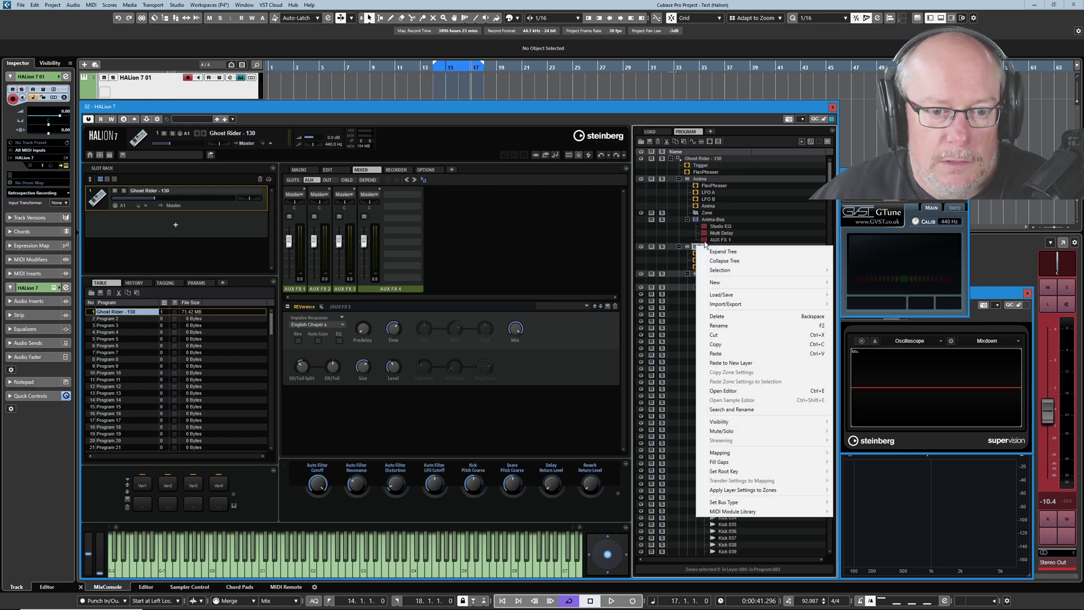
pyautogui.click(729, 261)
pyautogui.click(680, 247)
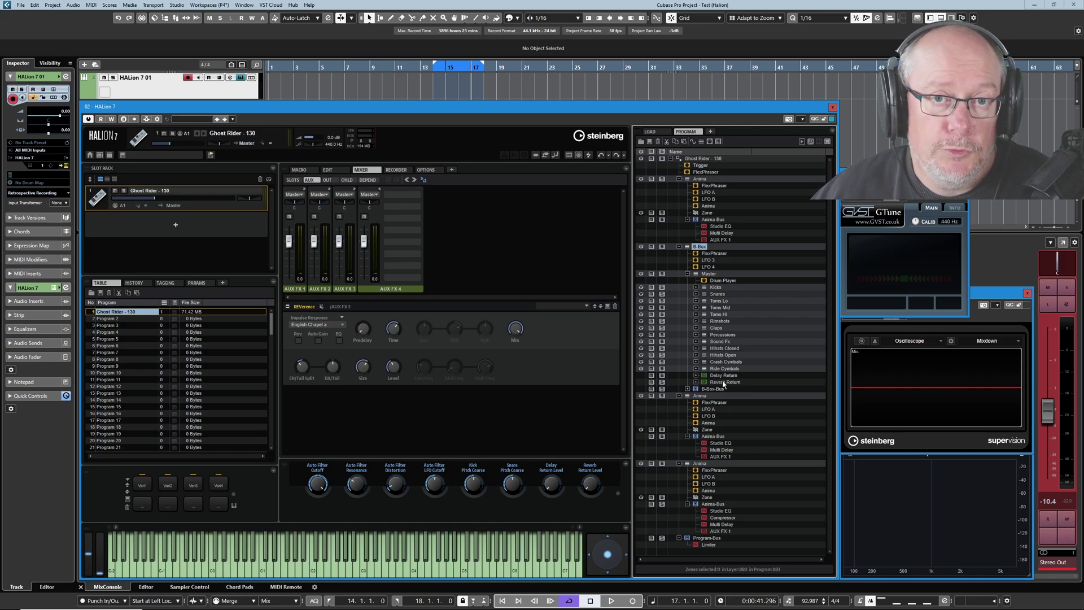
# Step: Compare the AUX FX 1 send in the first Anima bus with the Delay Return bus in the B-Box layer
pyautogui.click(719, 240)
pyautogui.doubleClick(723, 240)
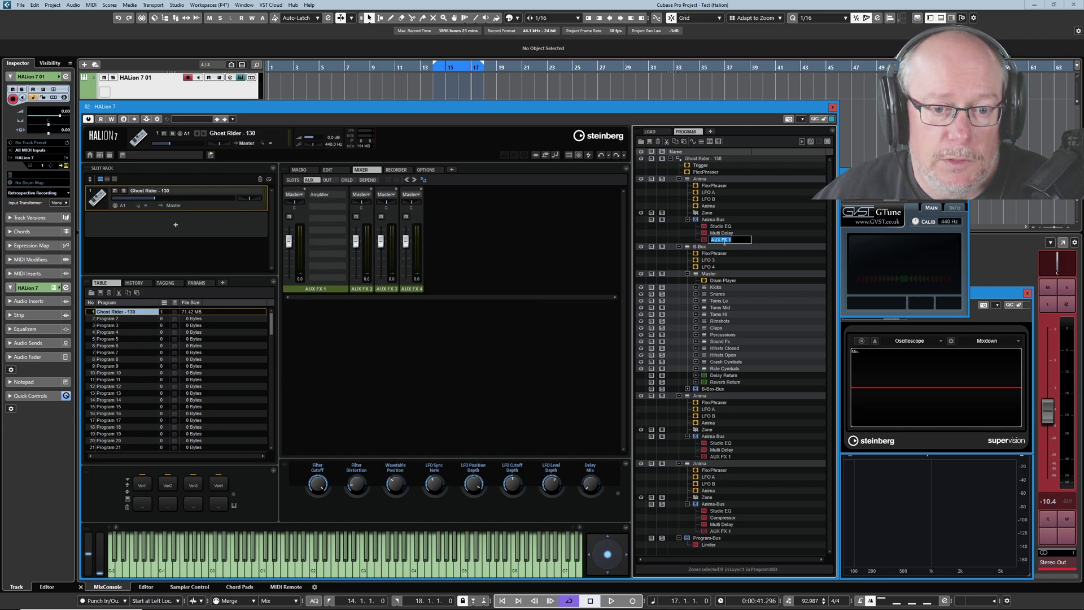
pyautogui.click(726, 376)
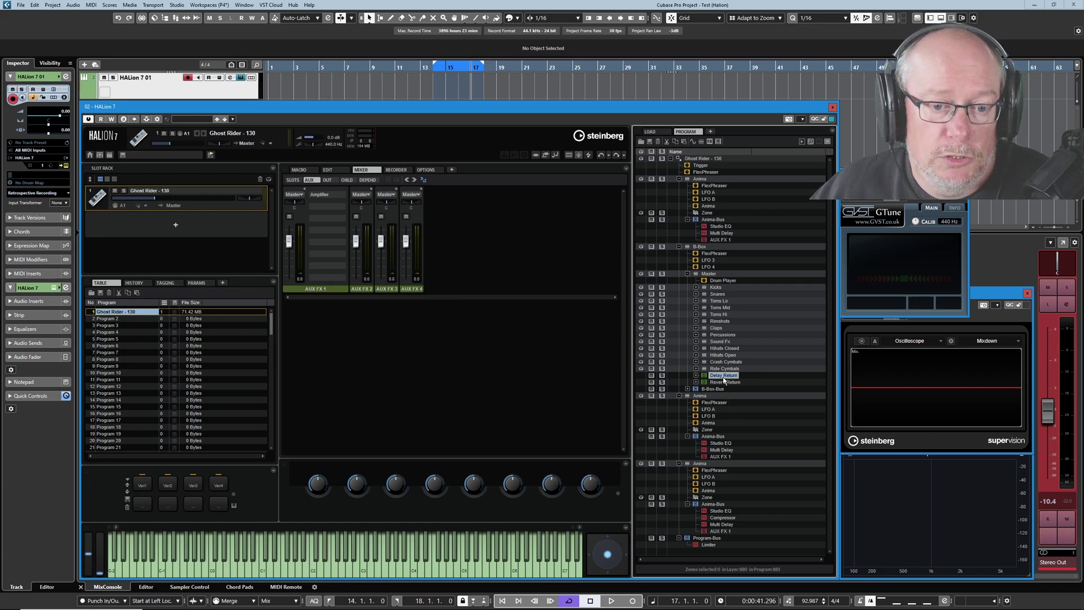
# Step: Add an Aux Bus 3 to the Master layer inside the B-Box layer
pyautogui.click(709, 274)
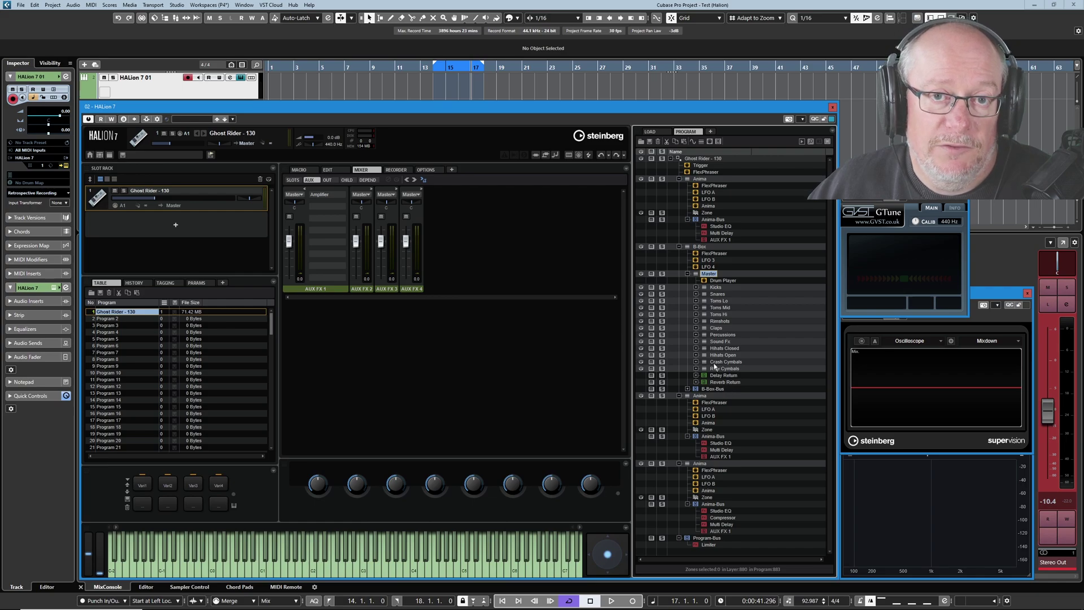
pyautogui.click(718, 142)
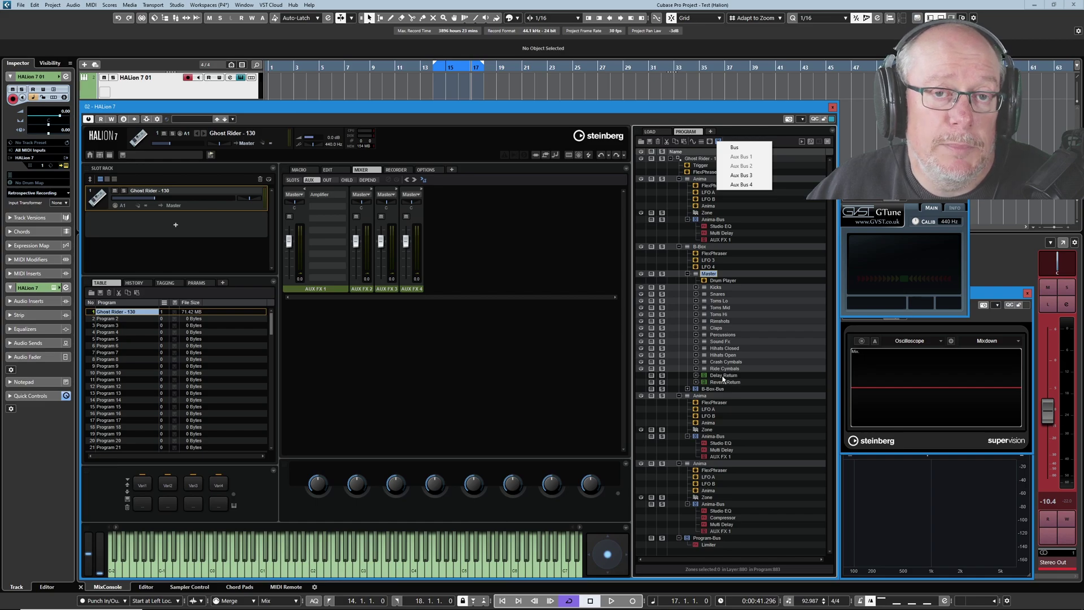
pyautogui.click(743, 178)
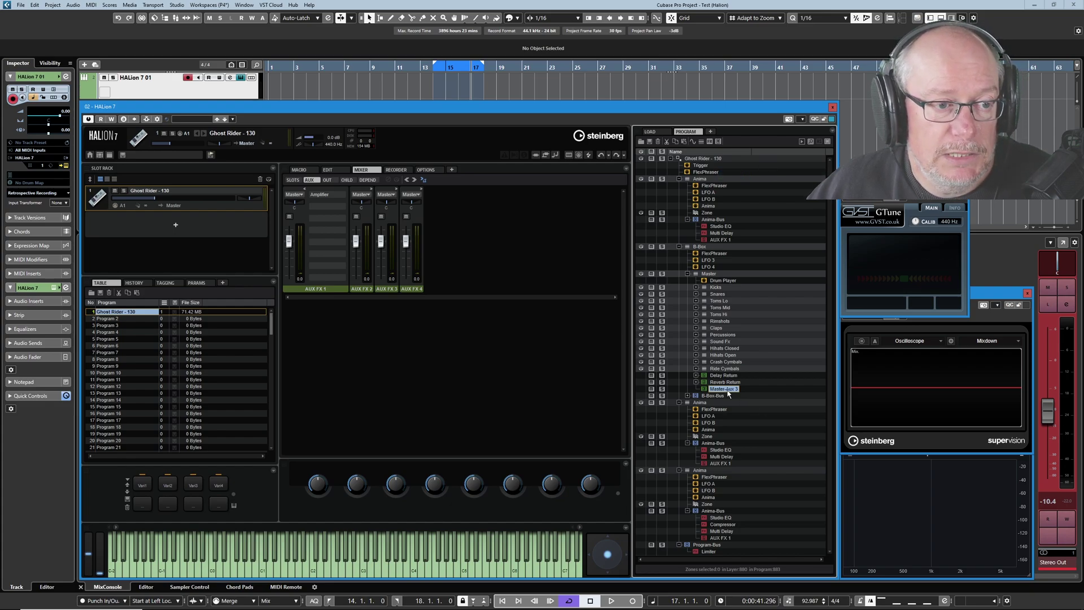
# Step: Insert a Phaser effect in the second insert slot of the new aux bus in the child channel view
pyautogui.click(347, 180)
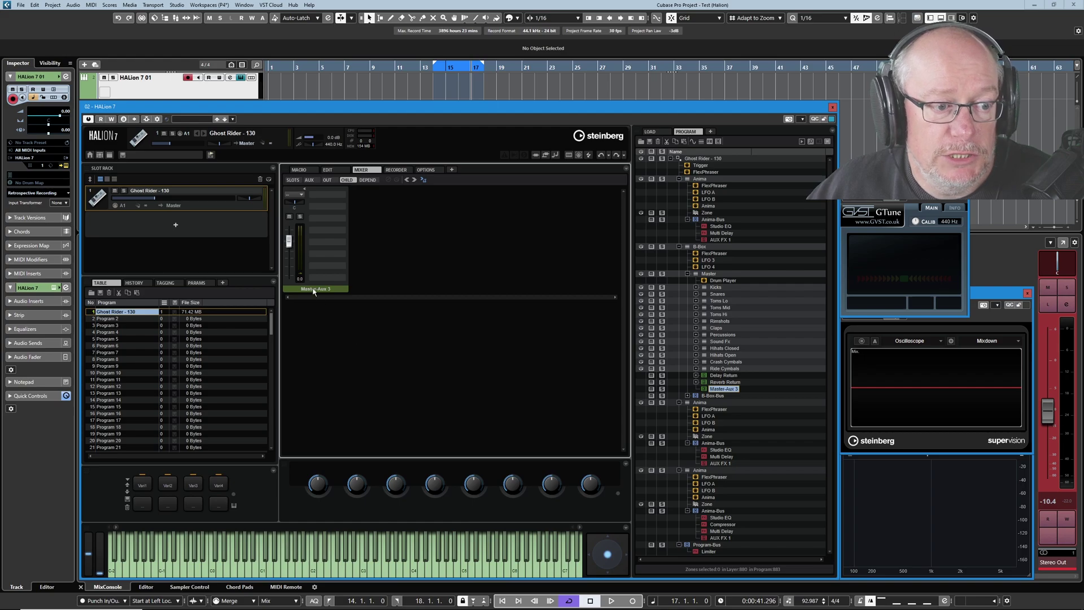
pyautogui.click(342, 208)
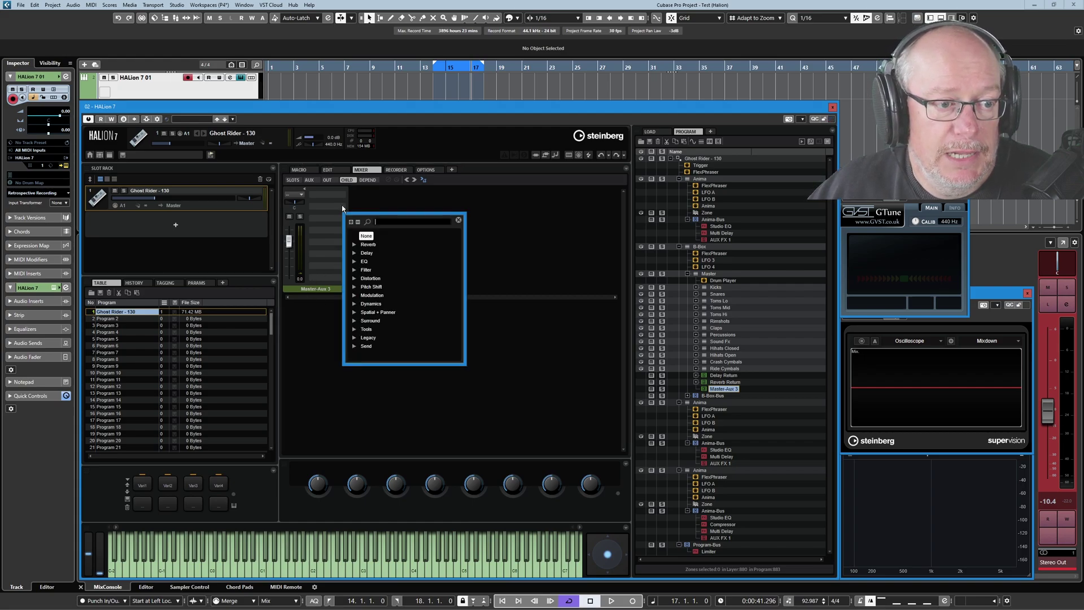
pyautogui.click(353, 298)
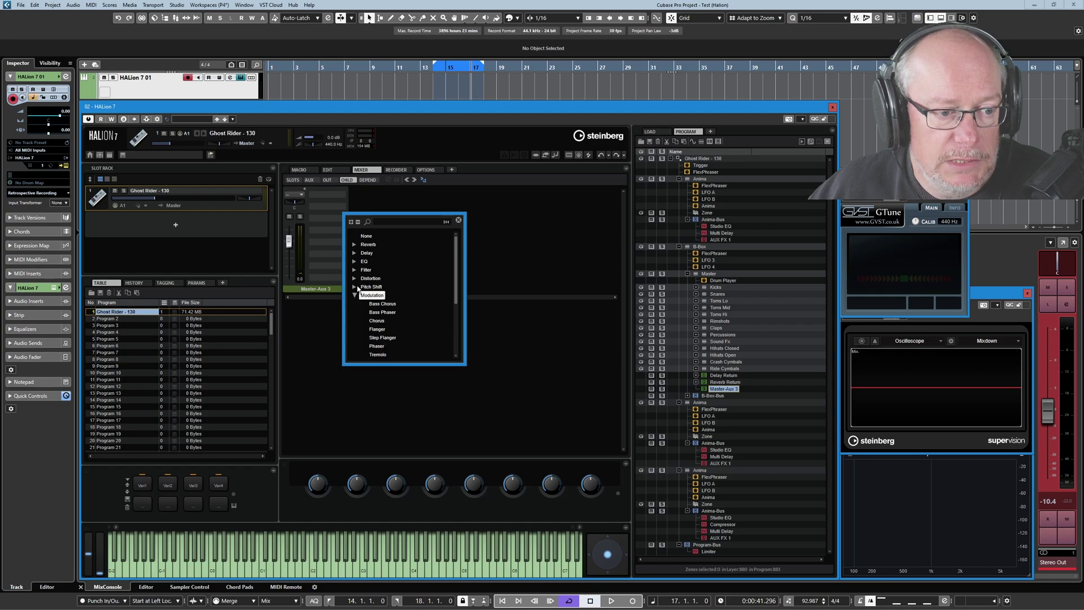
pyautogui.click(375, 349)
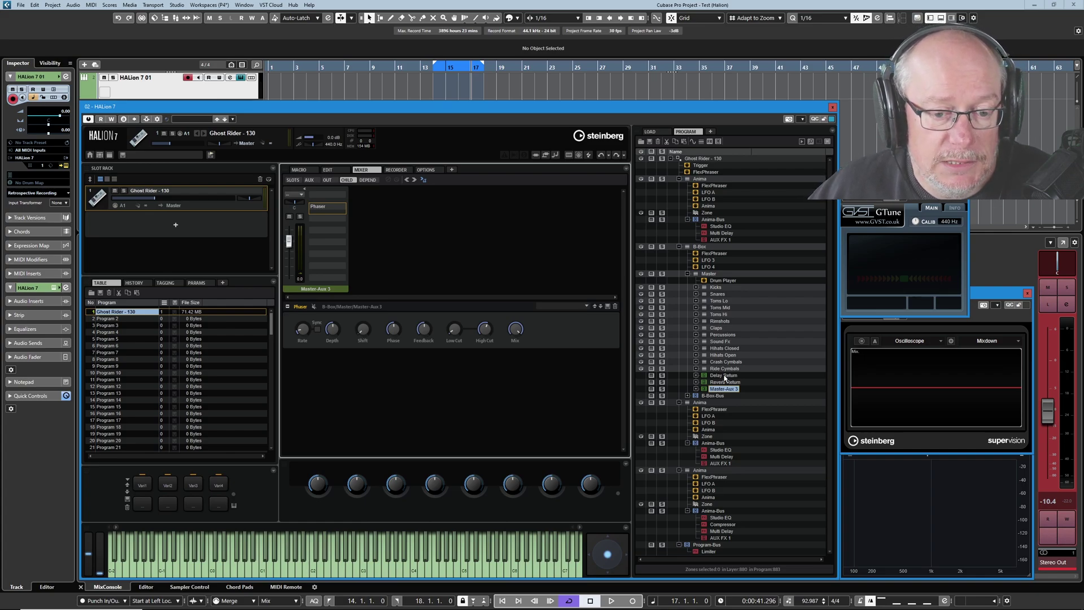
# Step: Examine the mixer channels and inserts of the Delay Return and Reverb Return aux buses
pyautogui.click(724, 375)
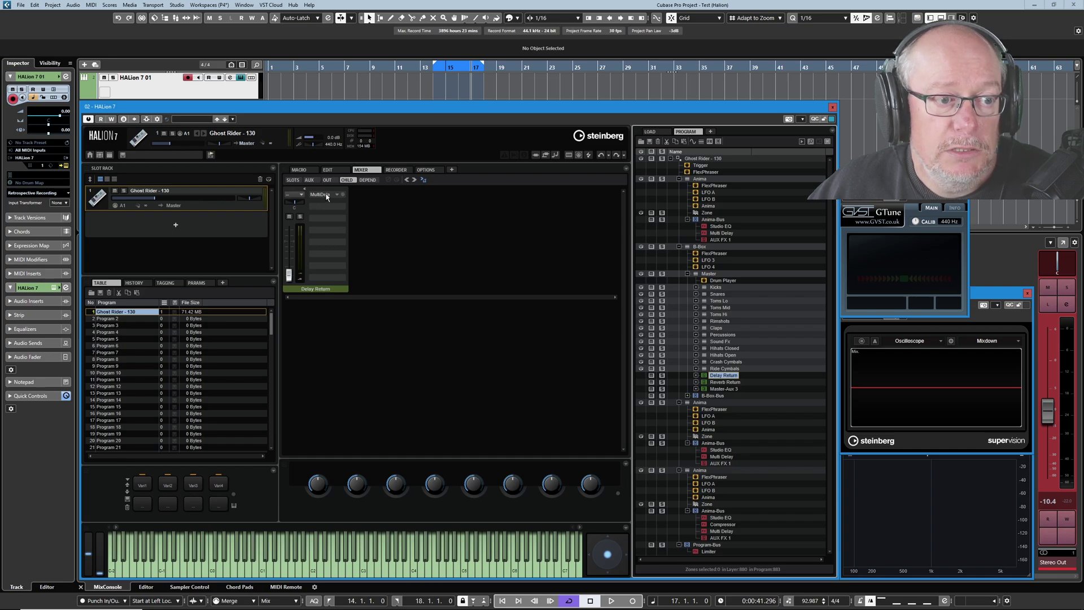
pyautogui.click(722, 383)
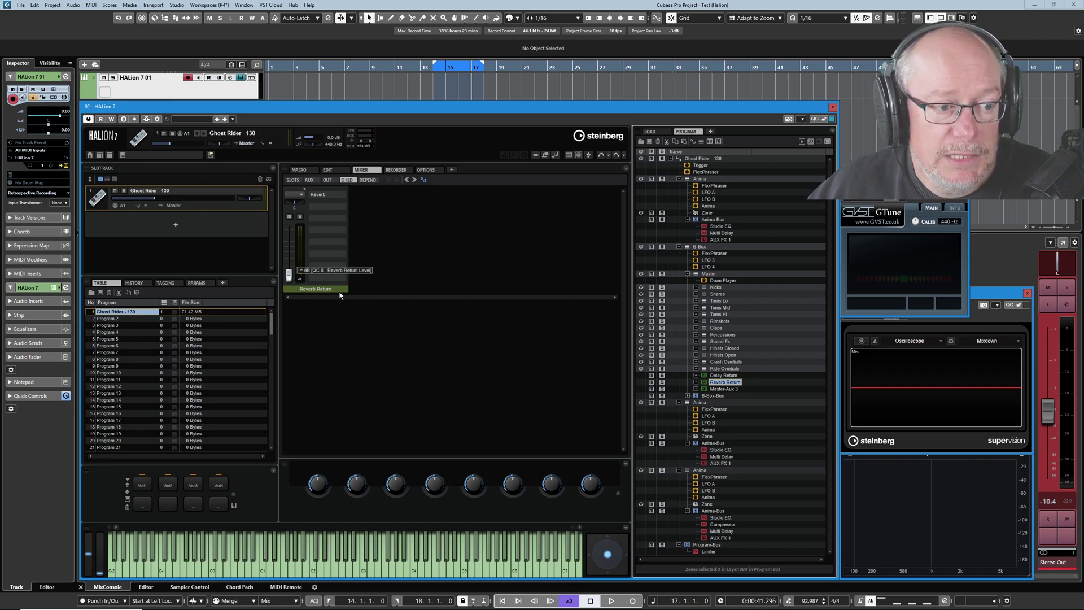
pyautogui.click(724, 375)
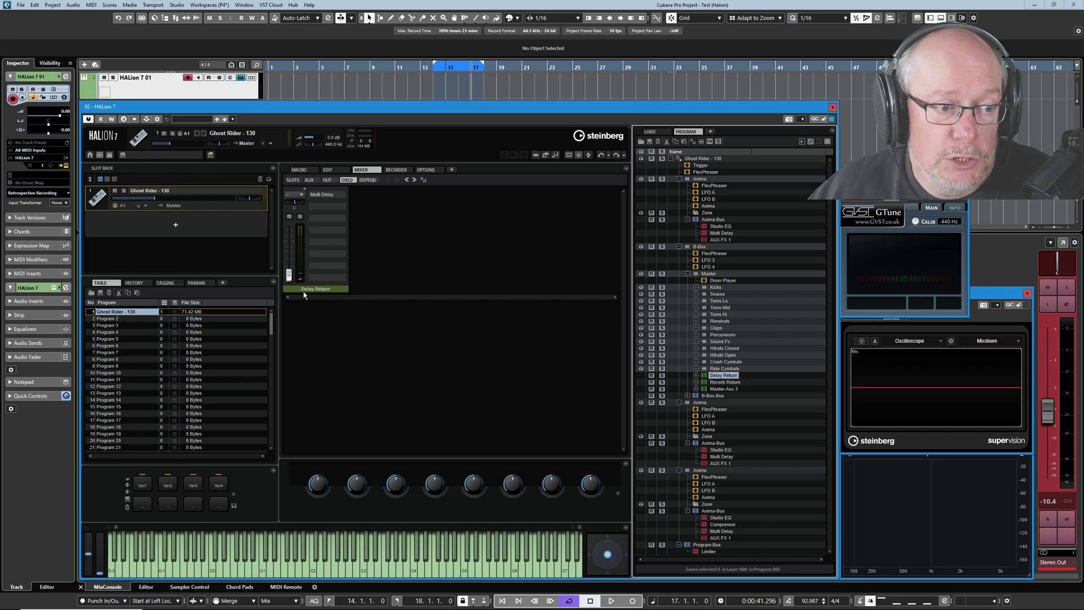
# Step: Solo the B-Box layer and audition the Delay Return by raising its fader and pulling it fully down again
pyautogui.click(662, 247)
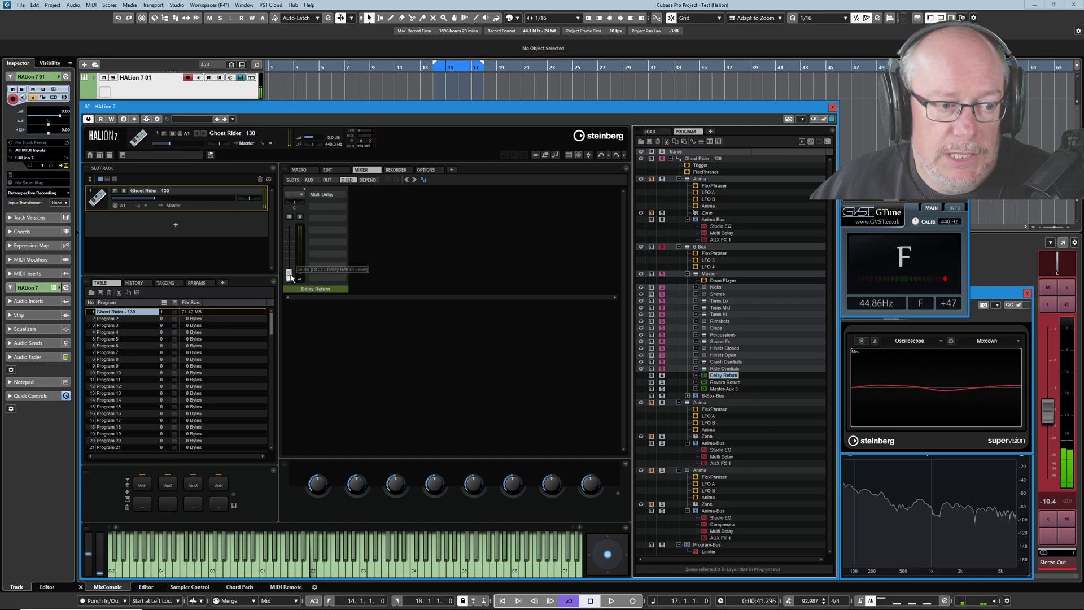
pyautogui.moveTo(291, 275); pyautogui.dragTo(315, 240)
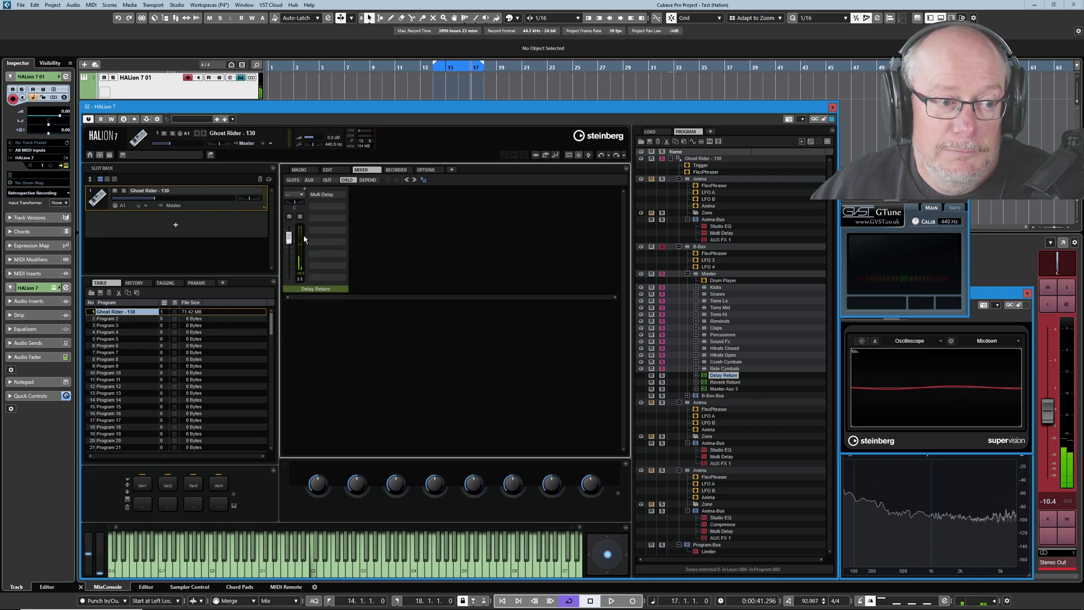
pyautogui.moveTo(304, 239); pyautogui.dragTo(294, 303)
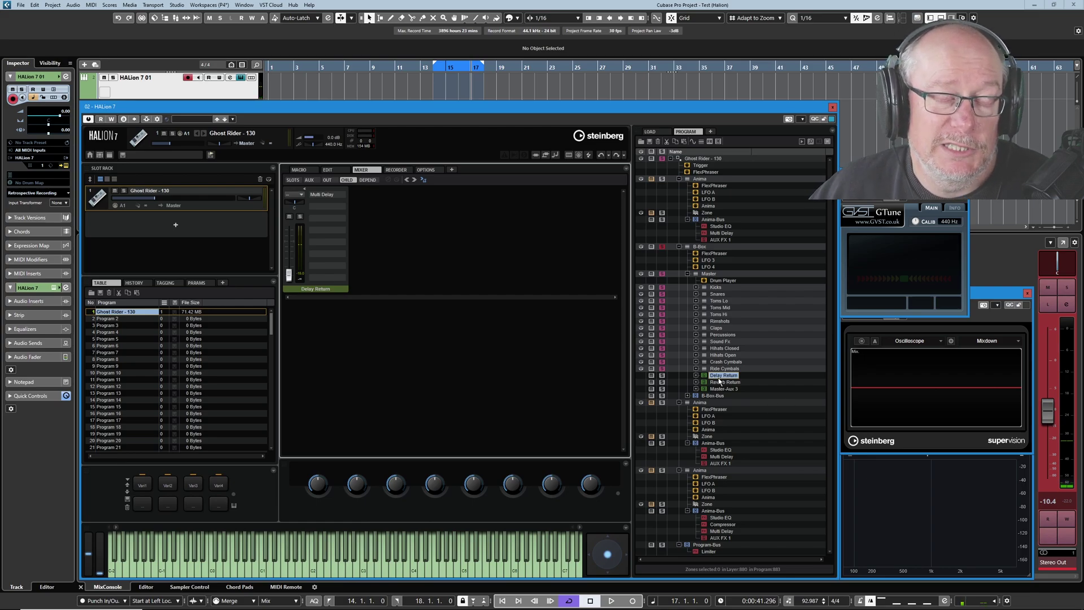
# Step: Open the zone editor and compare the amplifier AUX sends of zones Kick 001 to Kick 004
pyautogui.click(327, 170)
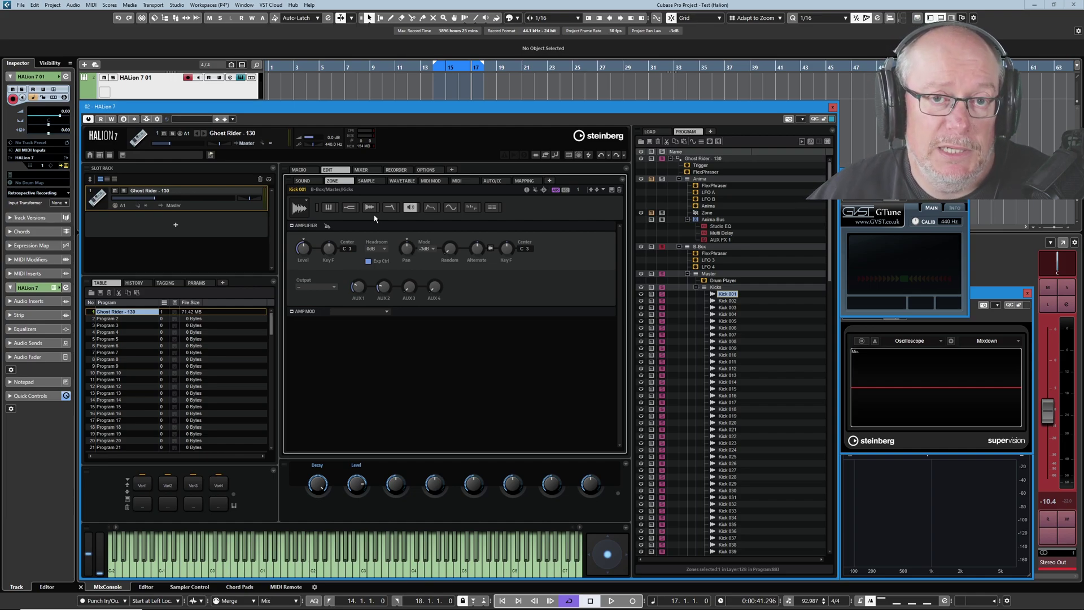
pyautogui.press('Down')
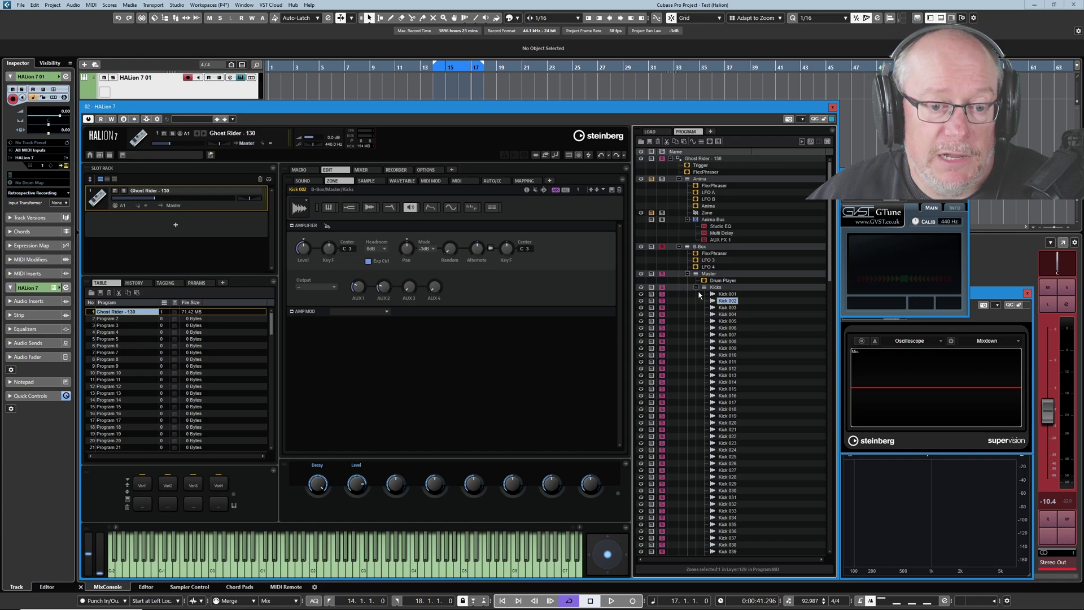
pyautogui.click(726, 308)
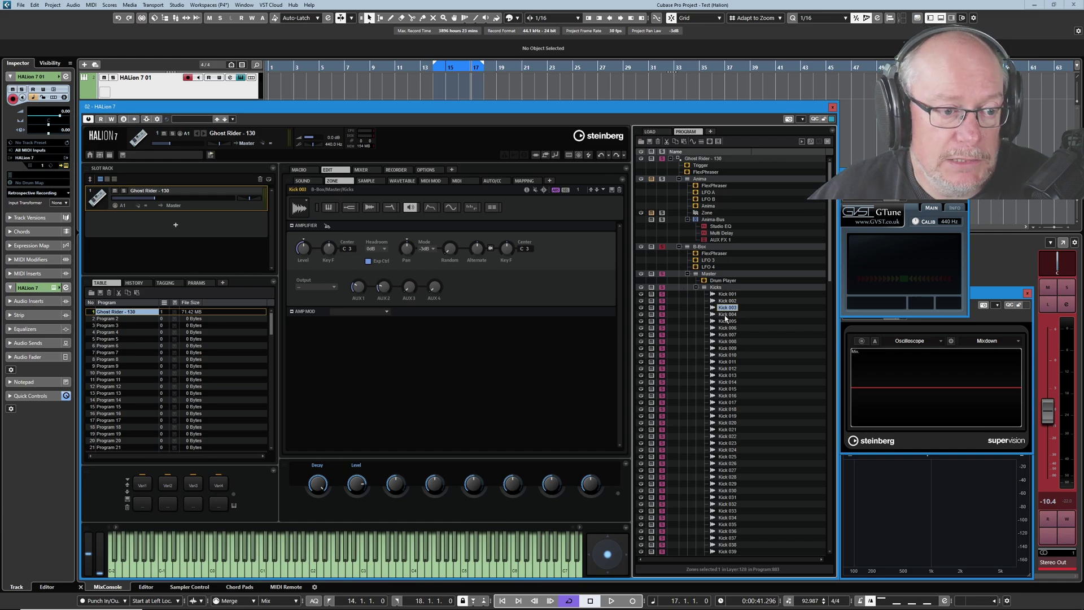
pyautogui.click(727, 315)
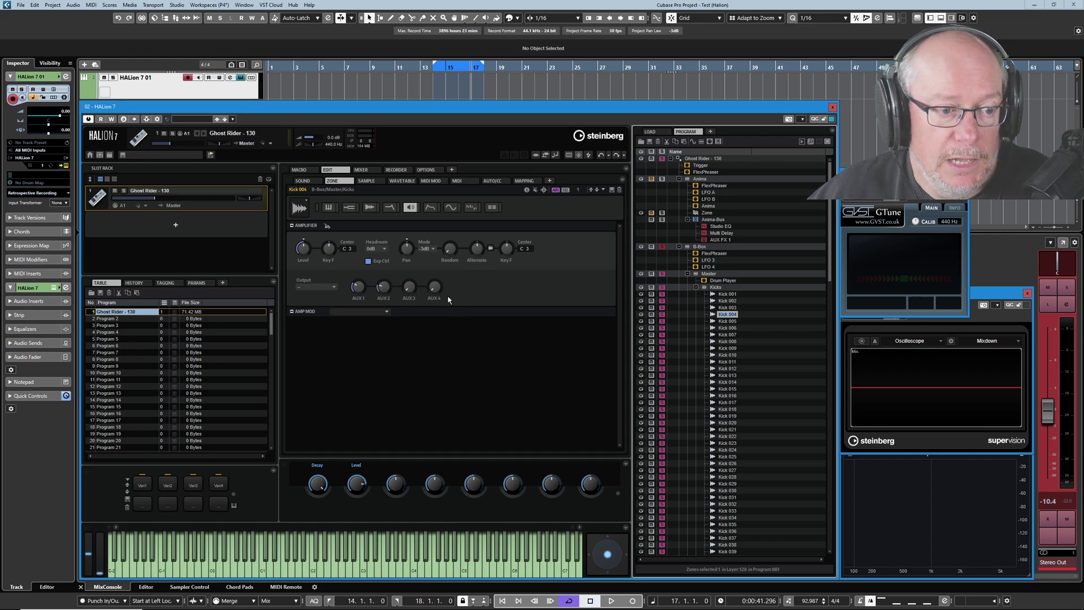
# Step: Inspect the AUX sends of the Snare 001 and Snare 008 zones, and collapse the Kicks and Snares layers
pyautogui.click(696, 287)
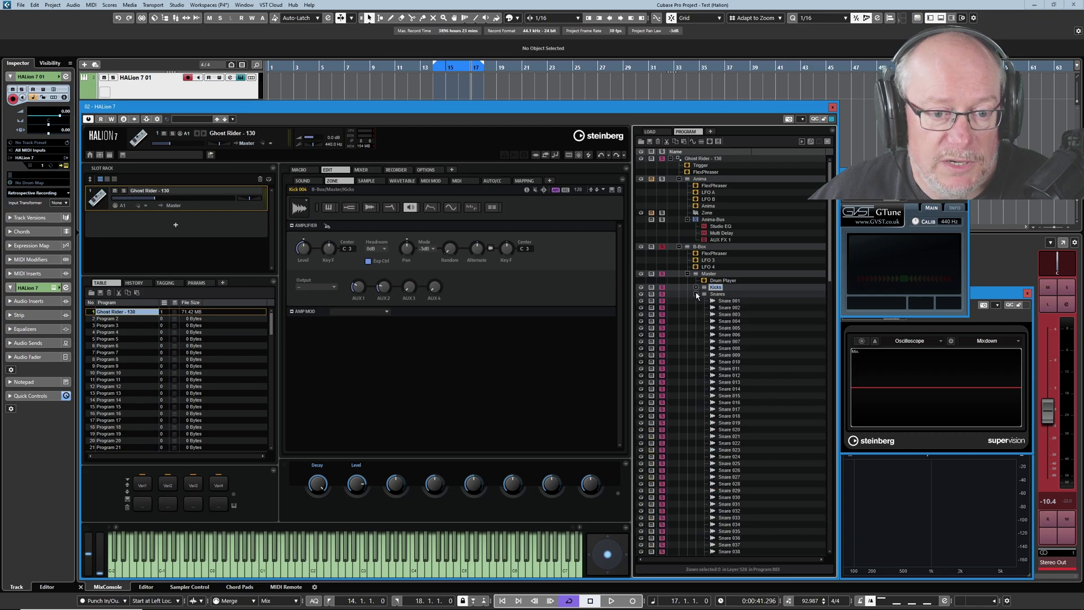
pyautogui.click(730, 301)
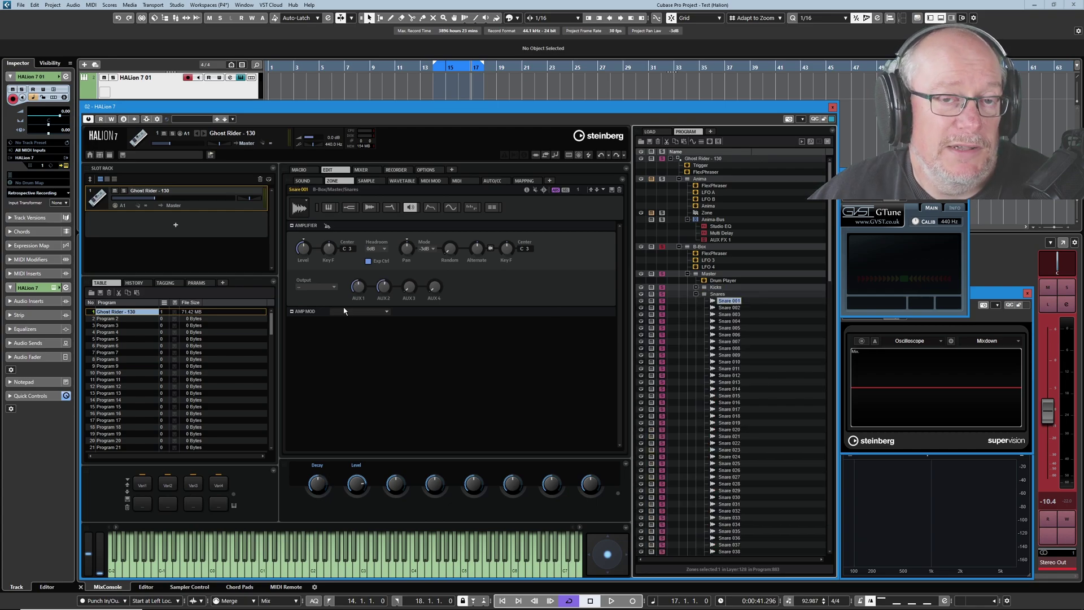
pyautogui.click(731, 348)
pyautogui.click(696, 294)
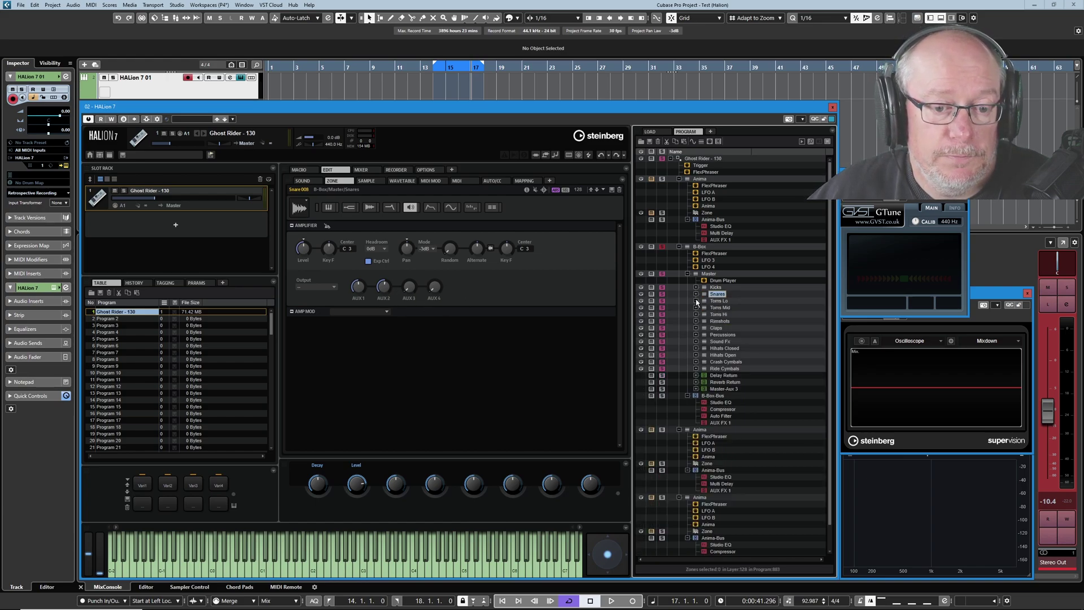
# Step: Inspect the AUX sends of the Tom Lo 001 zone and a Toms Mid zone, leaving both layers collapsed
pyautogui.click(697, 301)
pyautogui.click(724, 308)
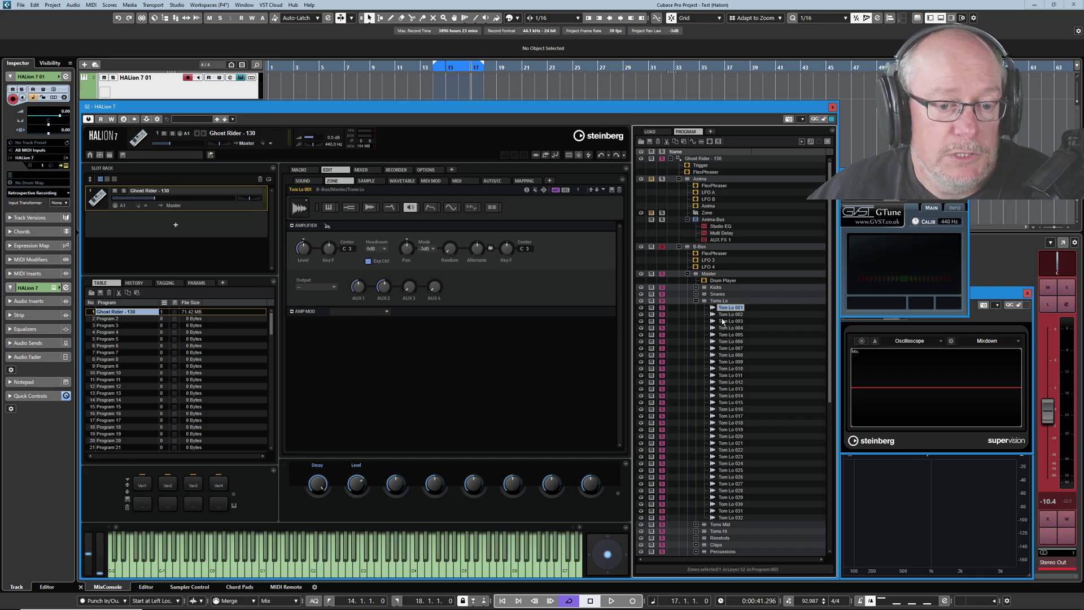
pyautogui.click(697, 301)
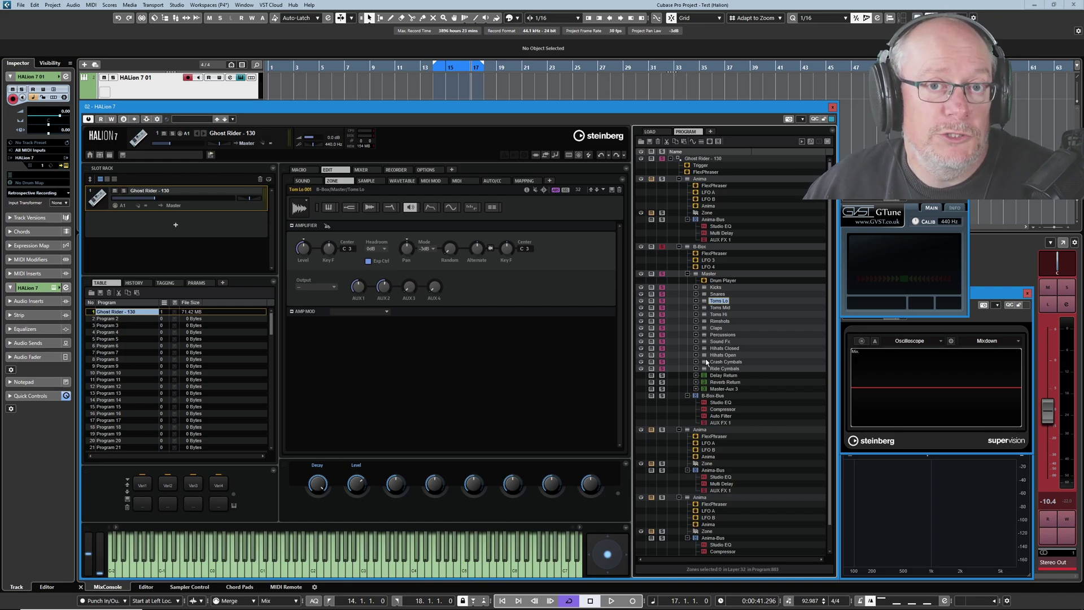
pyautogui.press('Down')
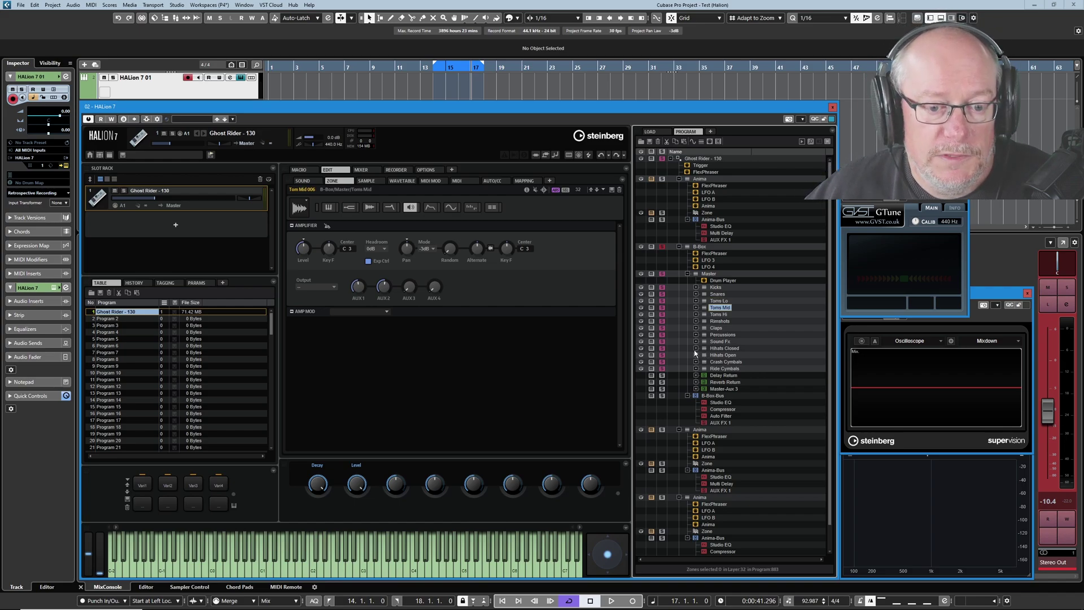
# Step: Inspect the AUX sends of the Hihat Cl 005 and Hihat Op 006 zones, and collapse both hi-hat layers
pyautogui.click(696, 348)
pyautogui.click(732, 382)
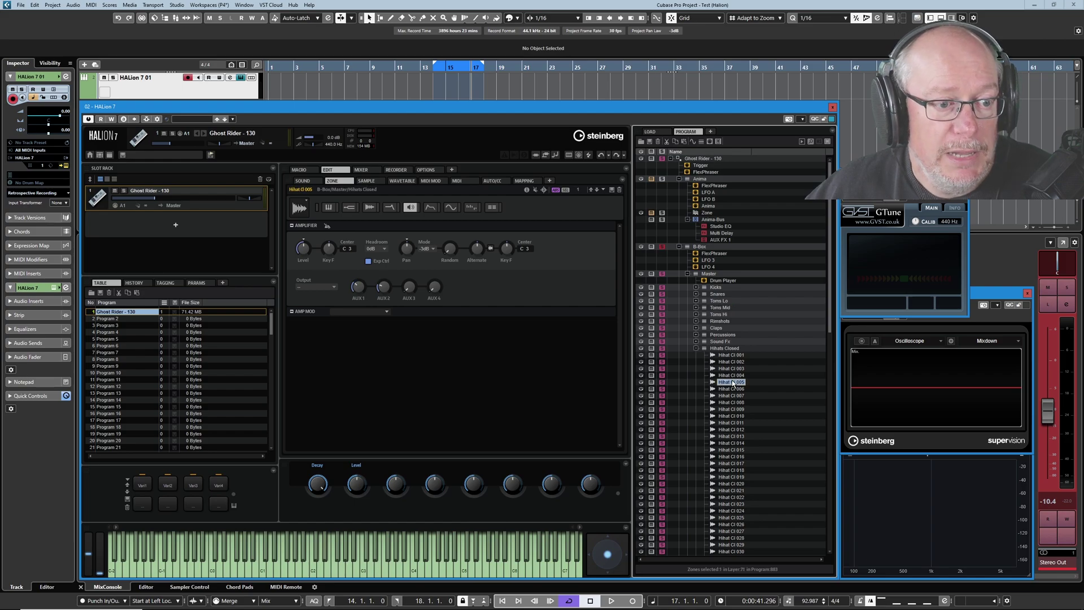
pyautogui.click(696, 349)
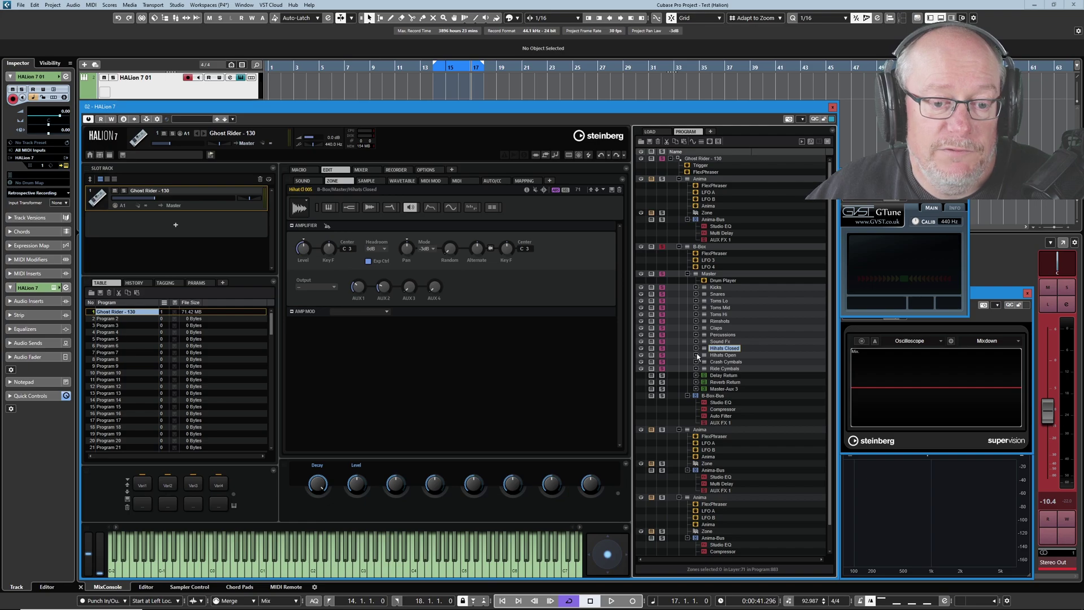
pyautogui.click(696, 355)
pyautogui.click(721, 395)
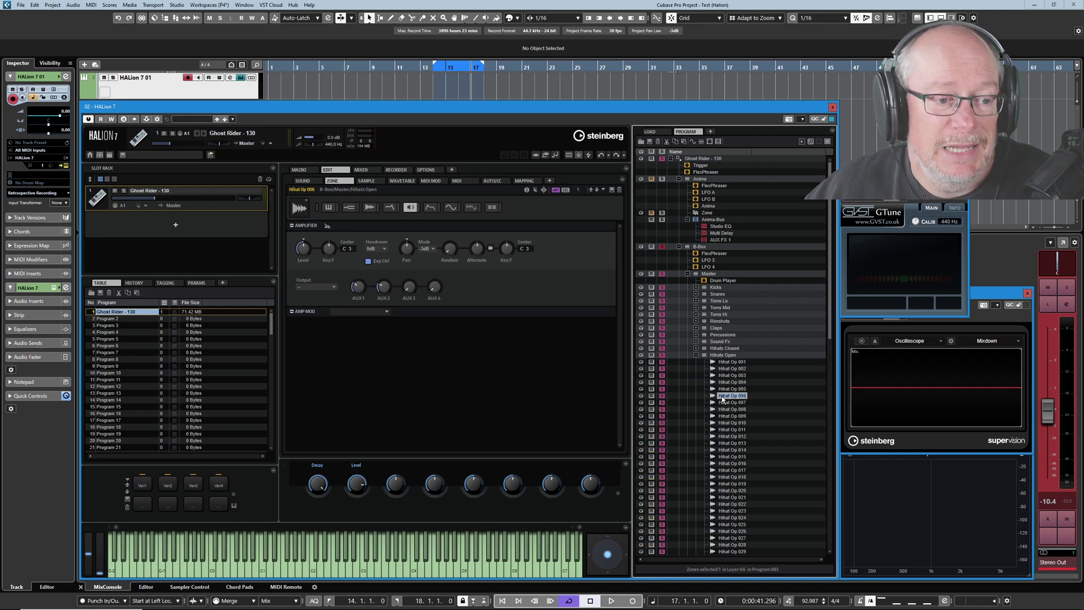
pyautogui.click(697, 355)
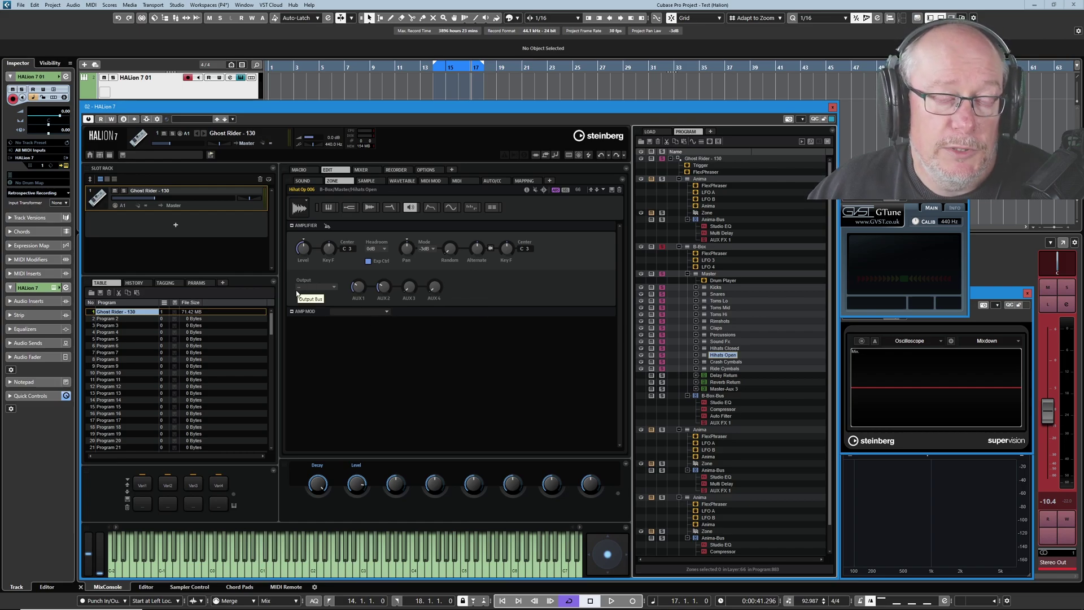
# Step: Review the output bus choices of the Hihat Op 006 zone without changing them, and inspect the AUX sends of Ride 001
pyautogui.click(333, 287)
pyautogui.moveTo(337, 261)
pyautogui.moveTo(382, 260)
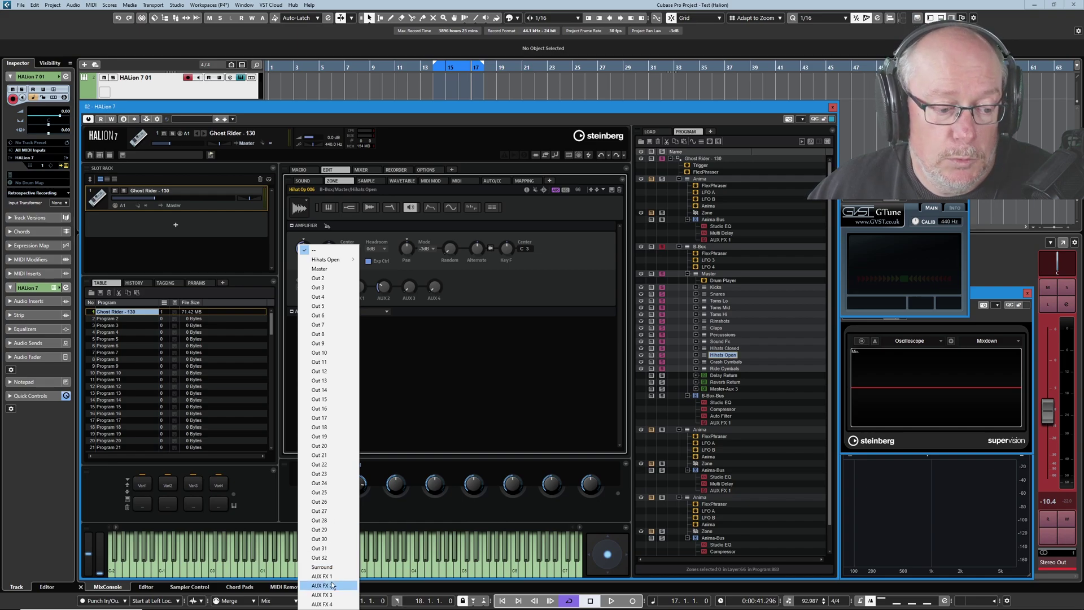
pyautogui.click(423, 357)
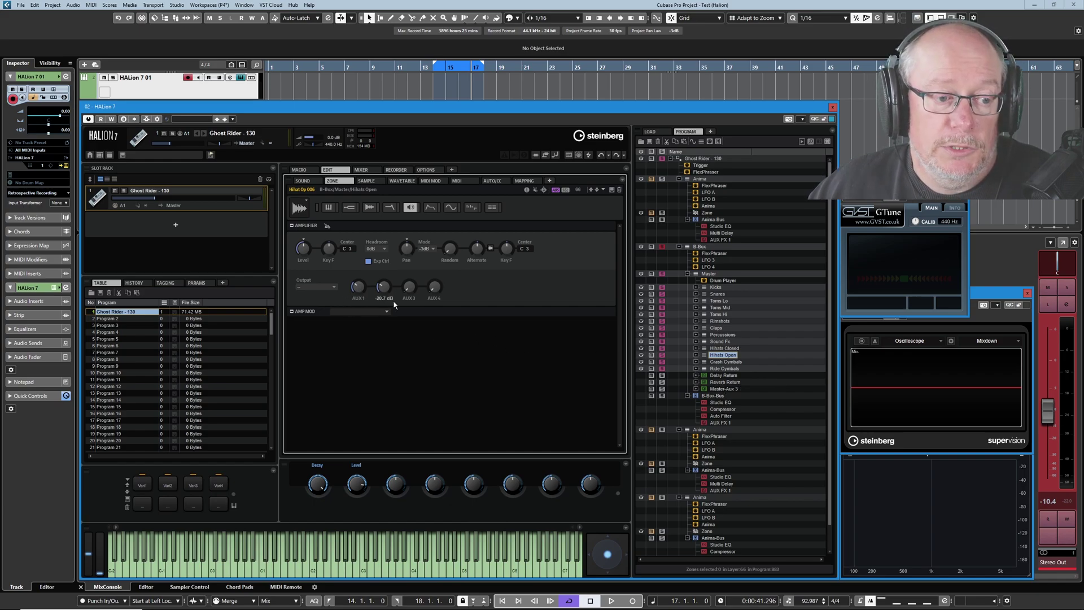
pyautogui.click(696, 369)
pyautogui.click(715, 375)
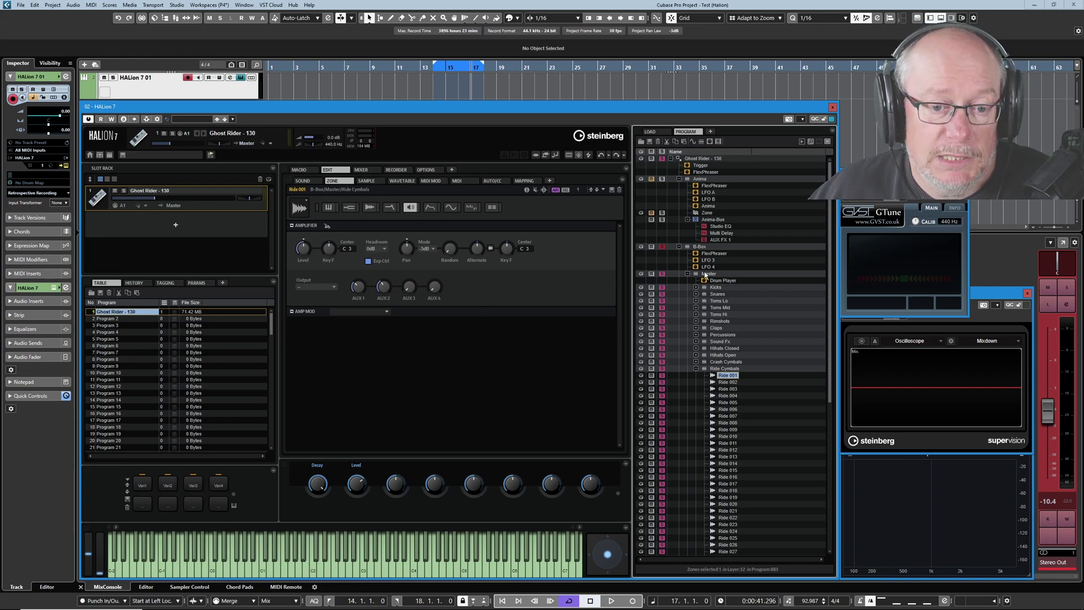
# Step: Show the Delay Return bus of the Master layer in the mixer and try raising its level to about -21 dB
pyautogui.click(687, 275)
pyautogui.click(720, 375)
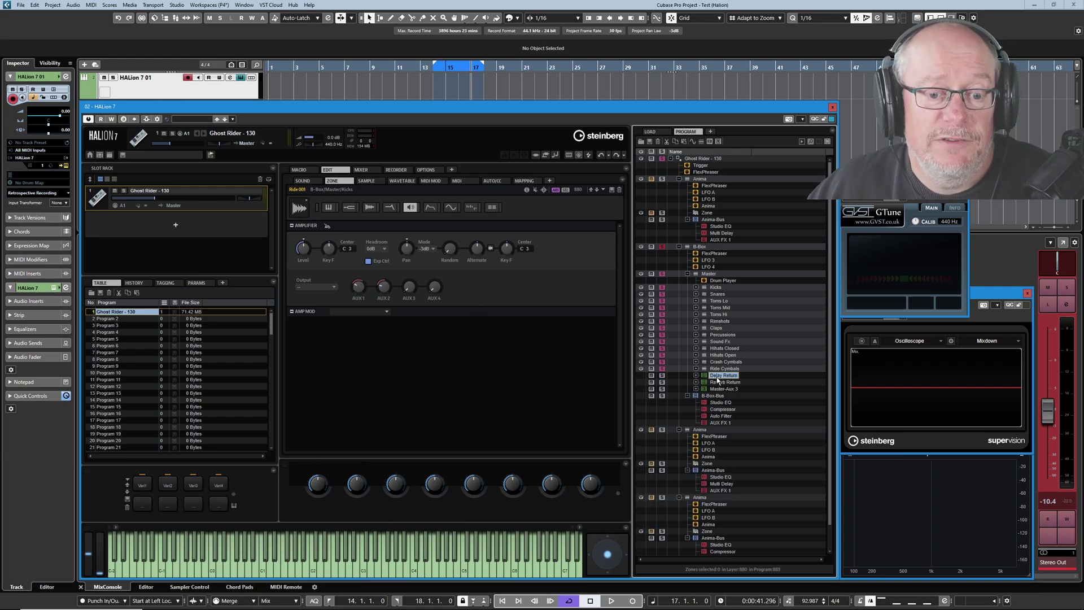
pyautogui.click(361, 170)
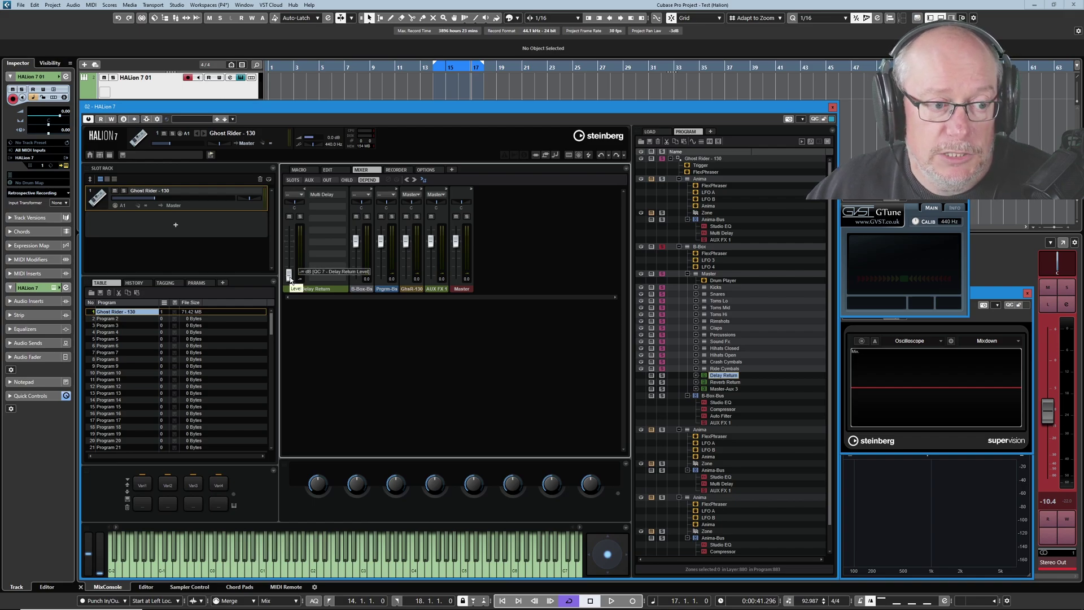
pyautogui.moveTo(290, 279); pyautogui.dragTo(293, 271)
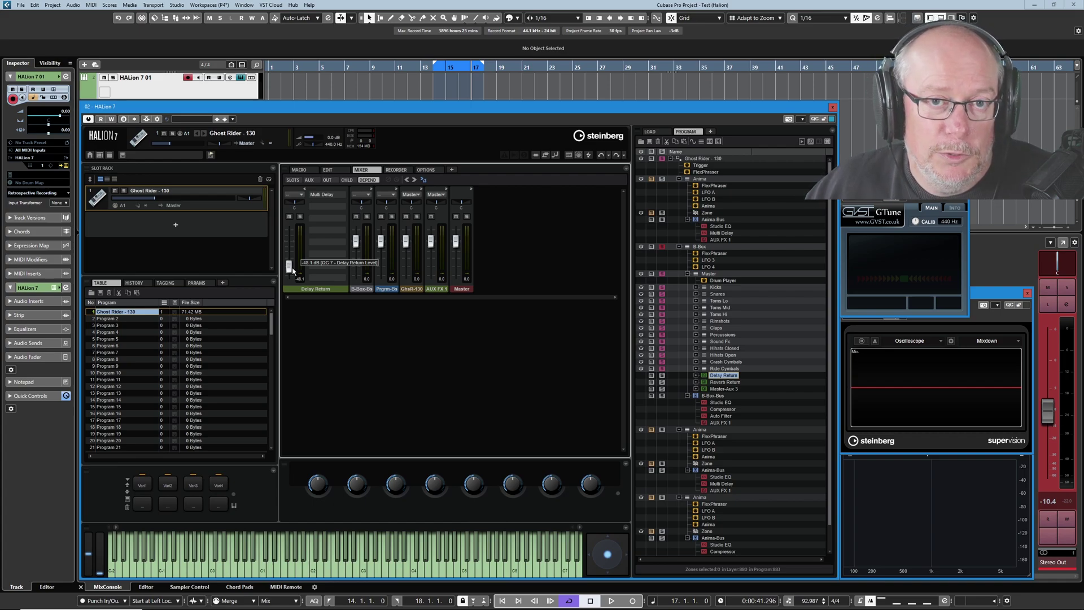
pyautogui.moveTo(294, 271); pyautogui.dragTo(292, 280)
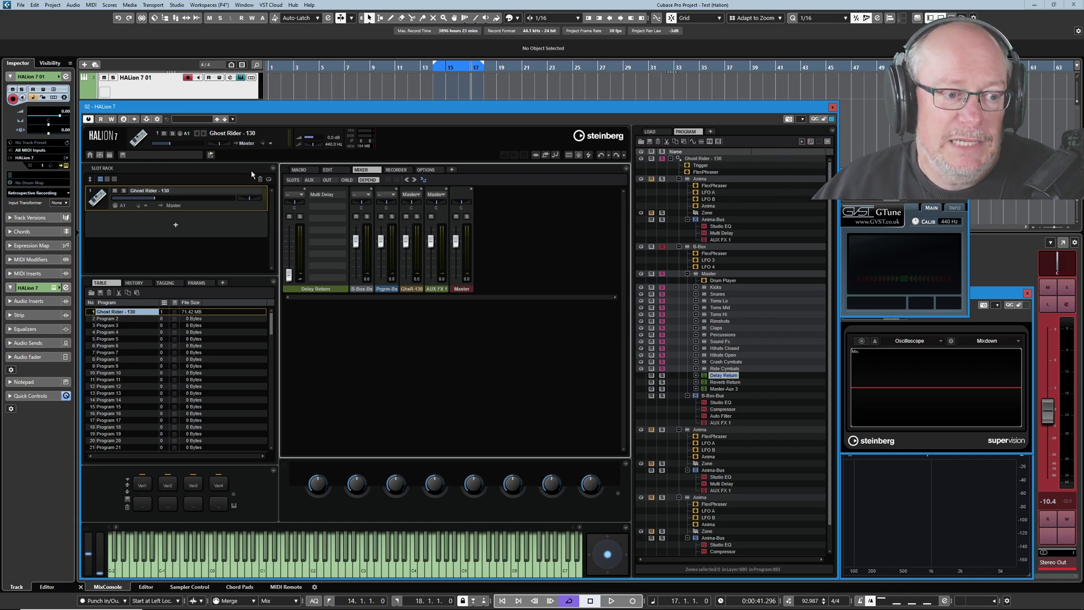
pyautogui.moveTo(288, 276)
pyautogui.mouseDown()
pyautogui.moveTo(289, 237)
pyautogui.moveTo(282, 255)
pyautogui.mouseUp()
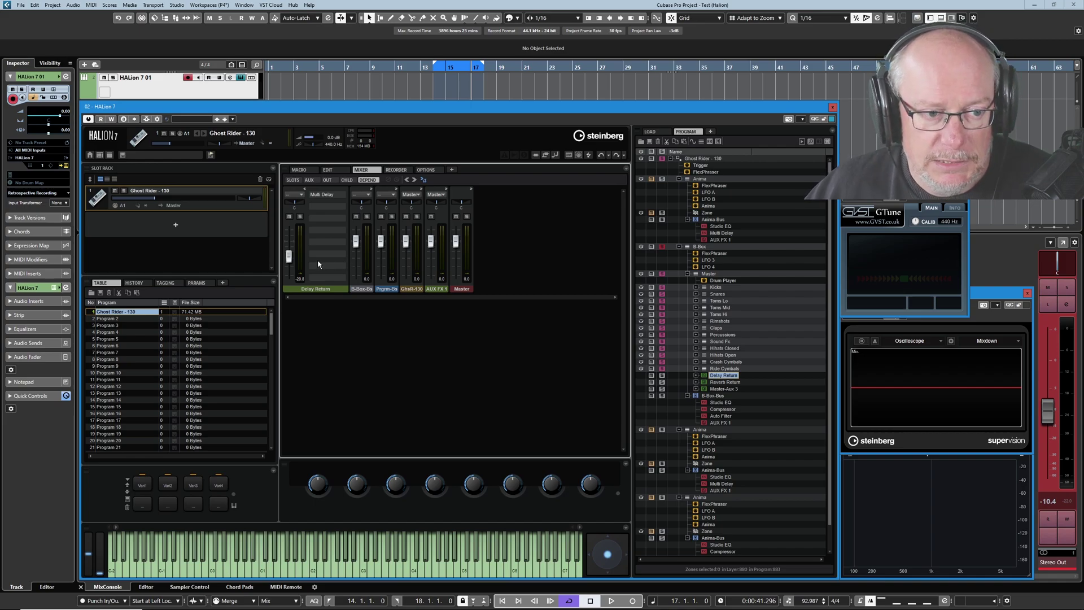
# Step: Select the Reverb Return bus, raise its level to about 6.2 dB, and lower it back to minimum
pyautogui.press('Down')
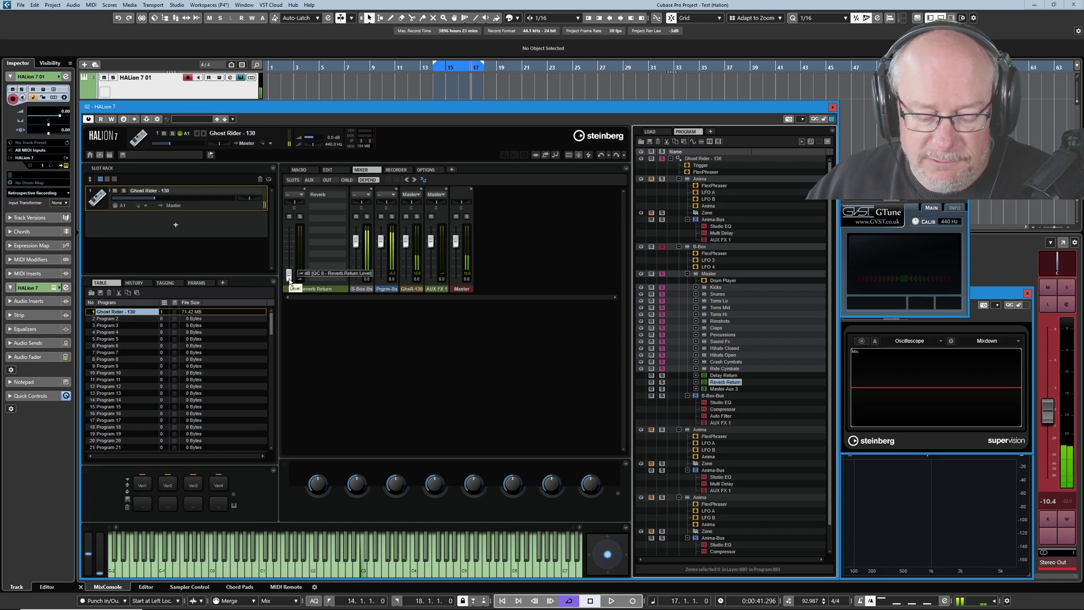
pyautogui.moveTo(290, 281); pyautogui.dragTo(293, 235)
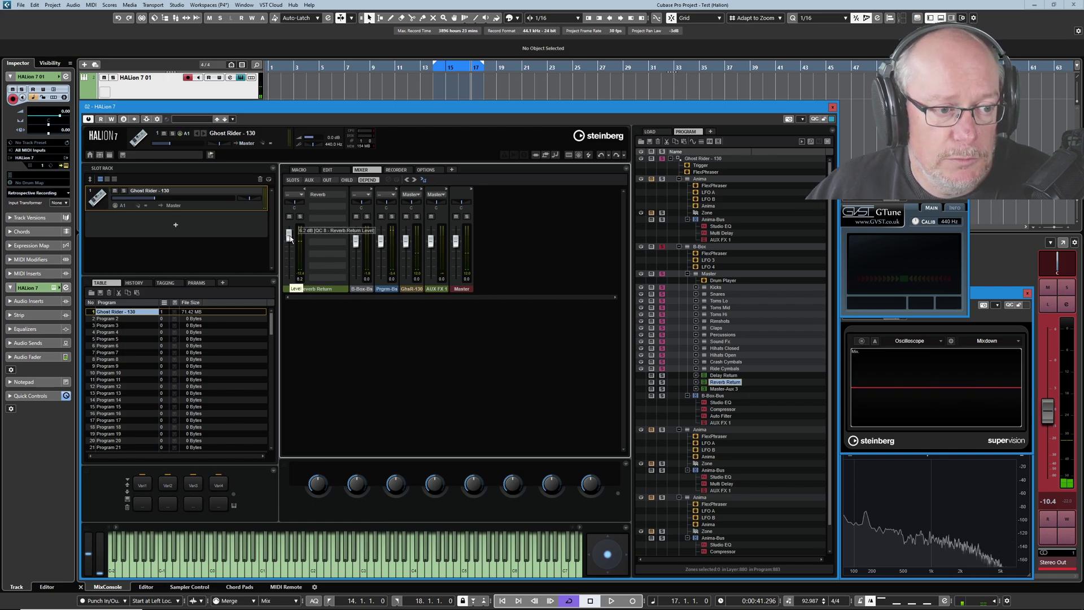
pyautogui.moveTo(289, 244); pyautogui.dragTo(330, 275)
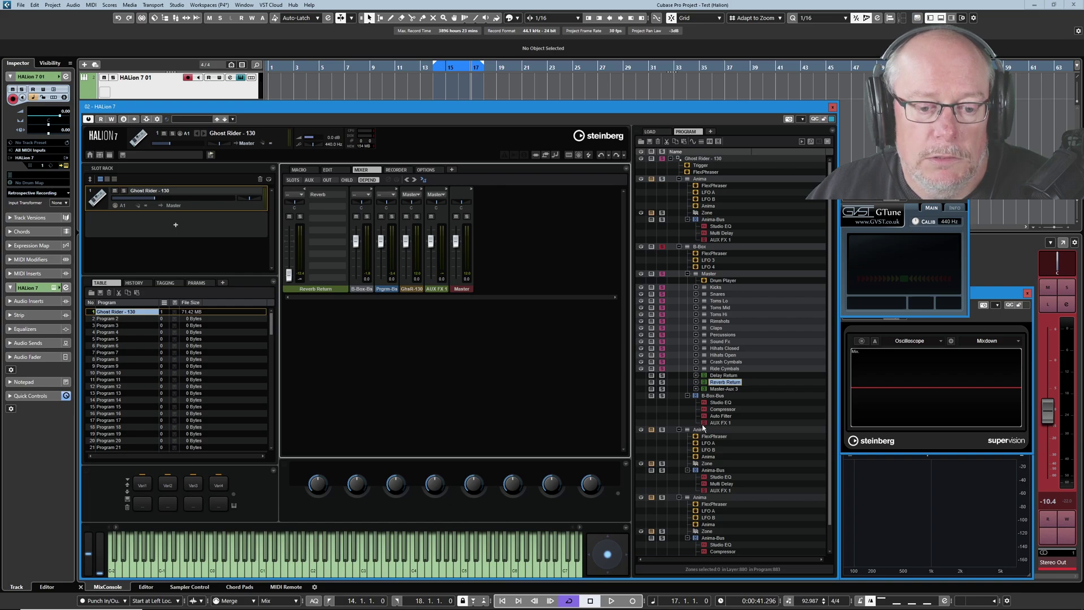
# Step: Inspect the B-Box-Bus AUX FX 1 send, and compare the child and dependent bus views of the Master layer
pyautogui.click(718, 422)
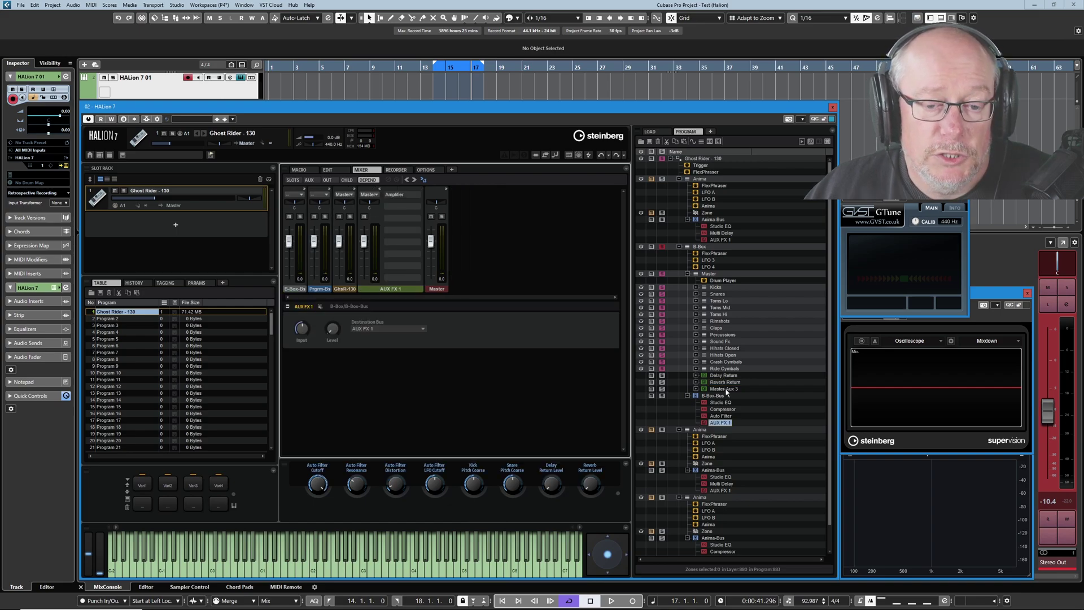
pyautogui.click(711, 275)
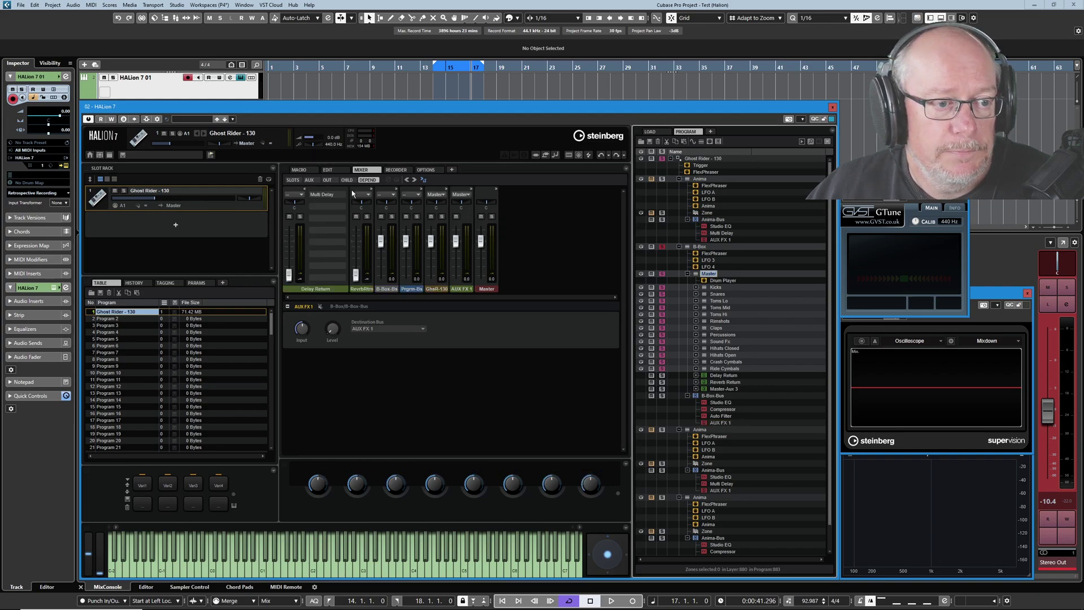
pyautogui.click(368, 181)
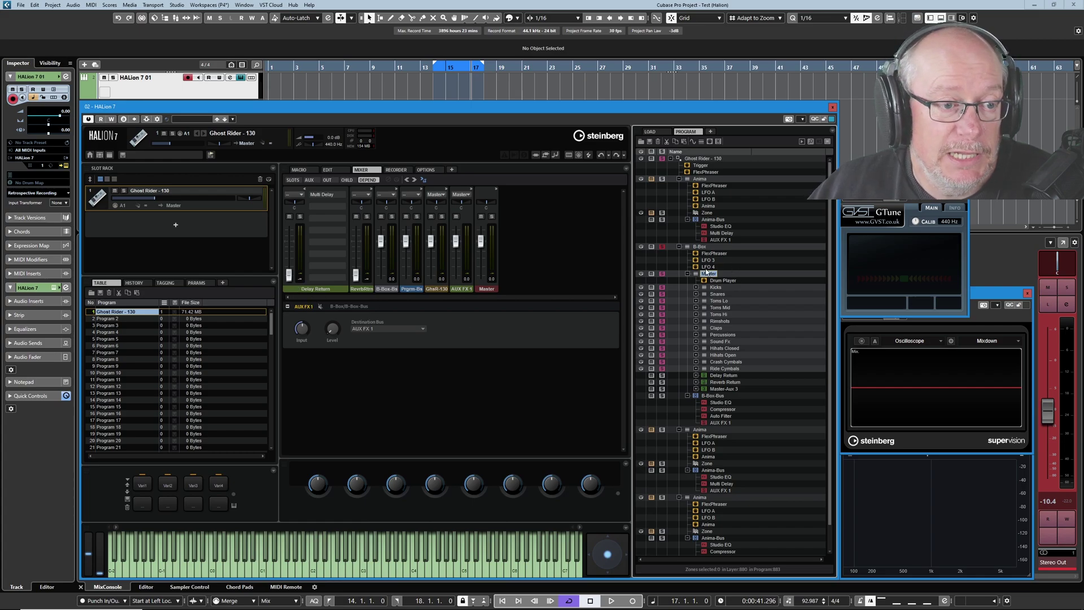
pyautogui.click(347, 180)
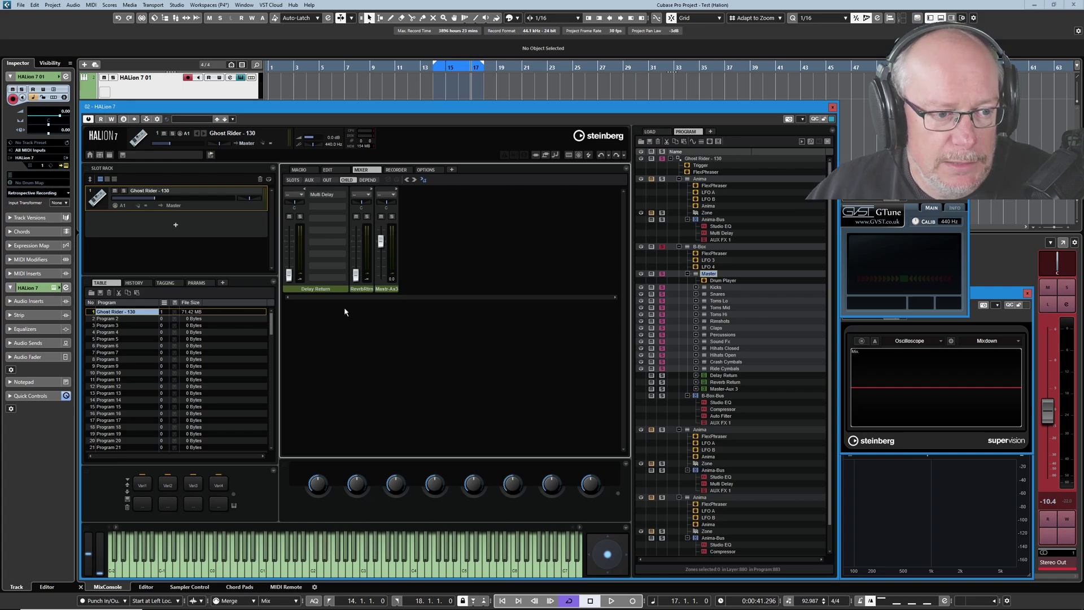
pyautogui.click(367, 179)
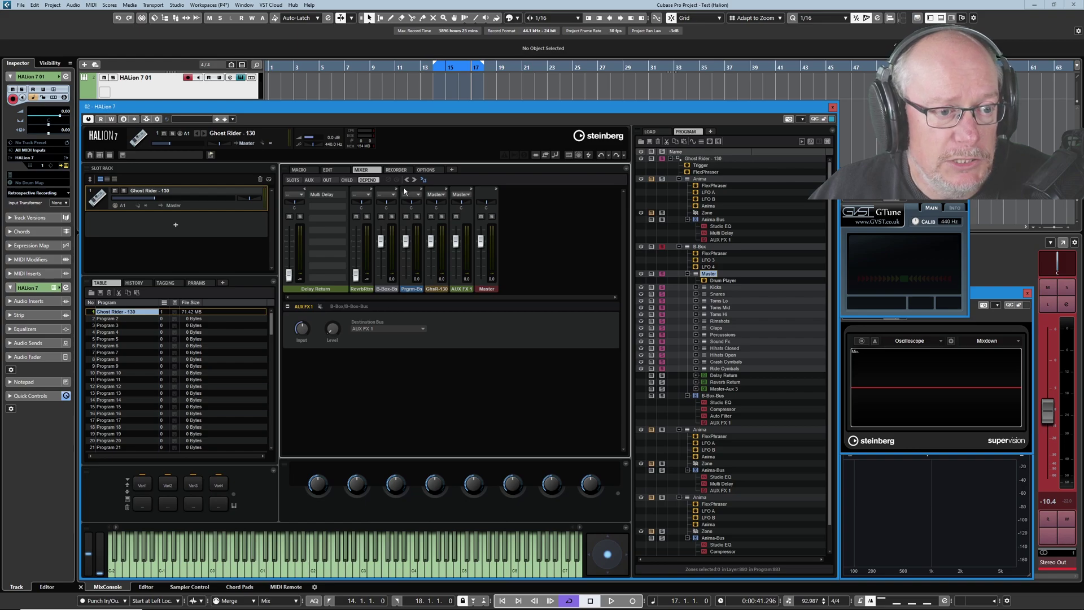
# Step: Expand the inserts of all mixer strips and move the B-Box-Bus Compressor to the fifth insert slot, below AUX FX 1
pyautogui.click(414, 180)
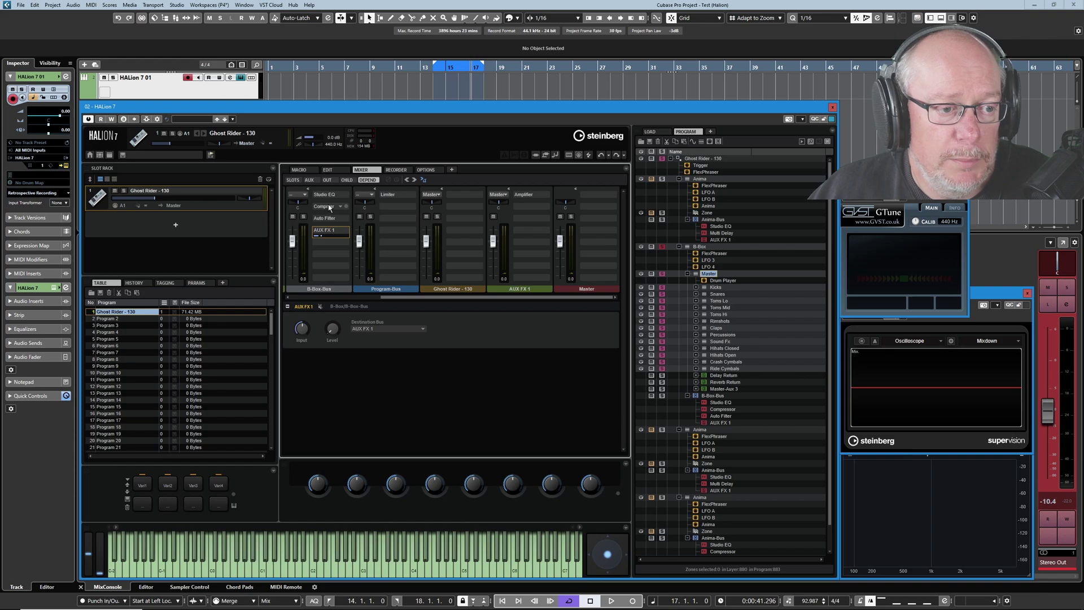
pyautogui.moveTo(329, 208); pyautogui.dragTo(332, 249)
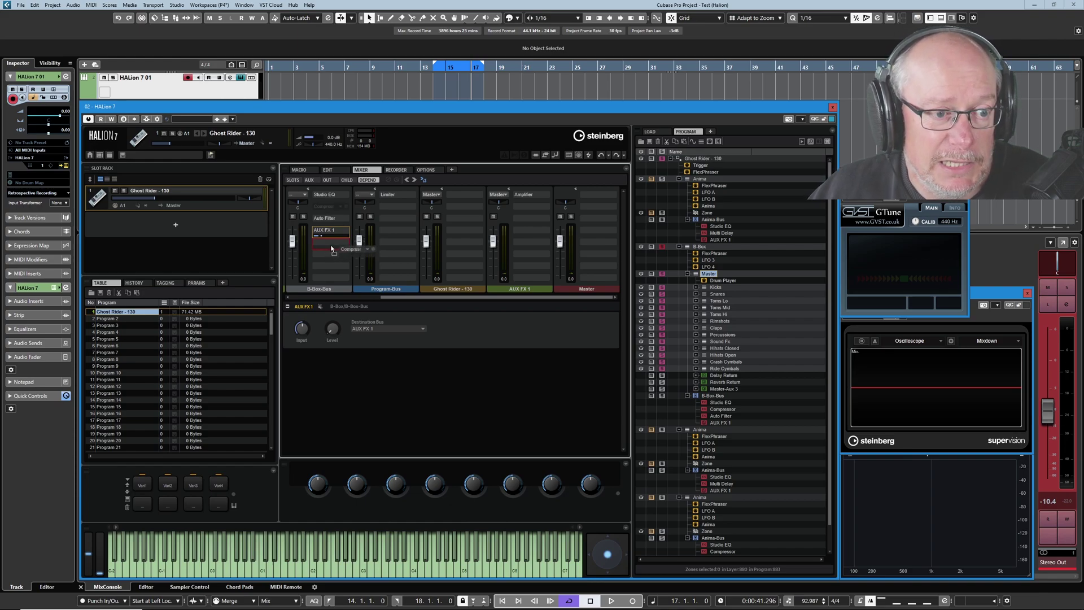
pyautogui.moveTo(332, 249); pyautogui.dragTo(327, 254)
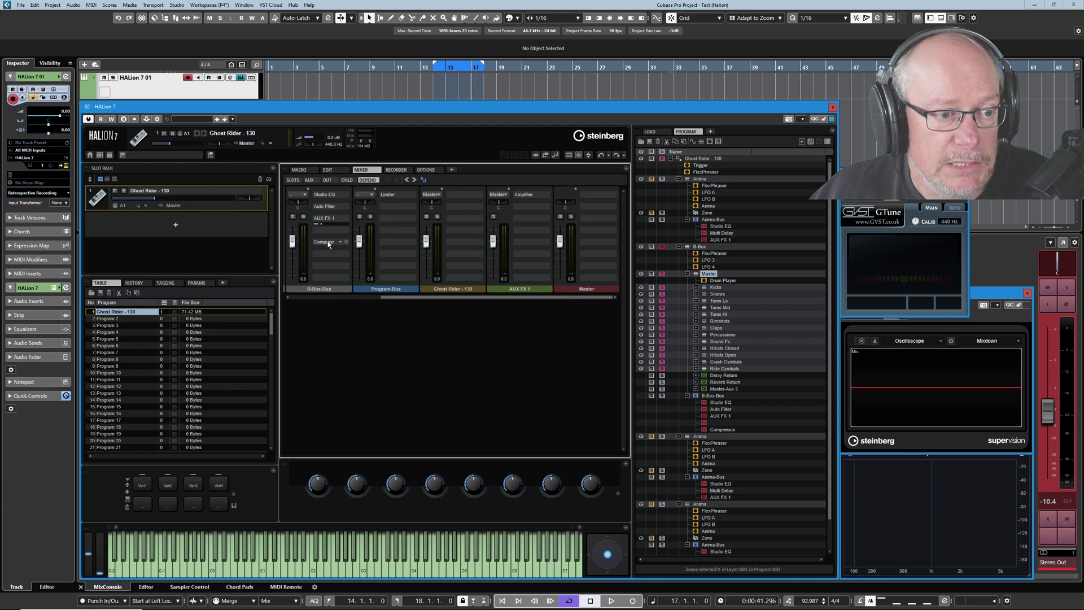
# Step: Copy the B-Box-Bus Compressor into the empty slot directly below AUX FX 1 and lower the copy's threshold
pyautogui.moveTo(327, 247); pyautogui.dragTo(334, 230)
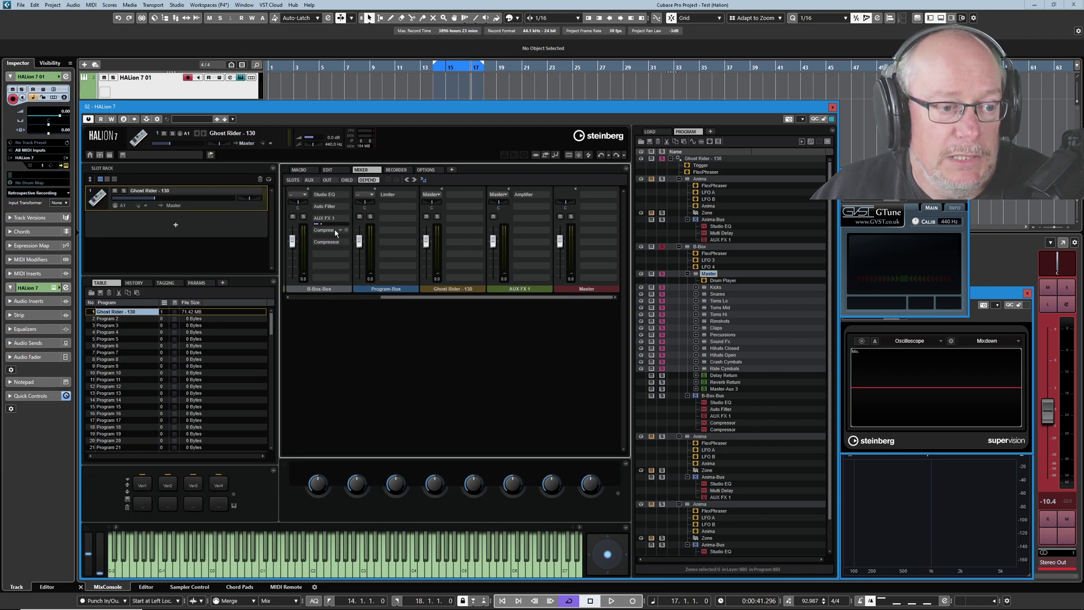
pyautogui.click(331, 232)
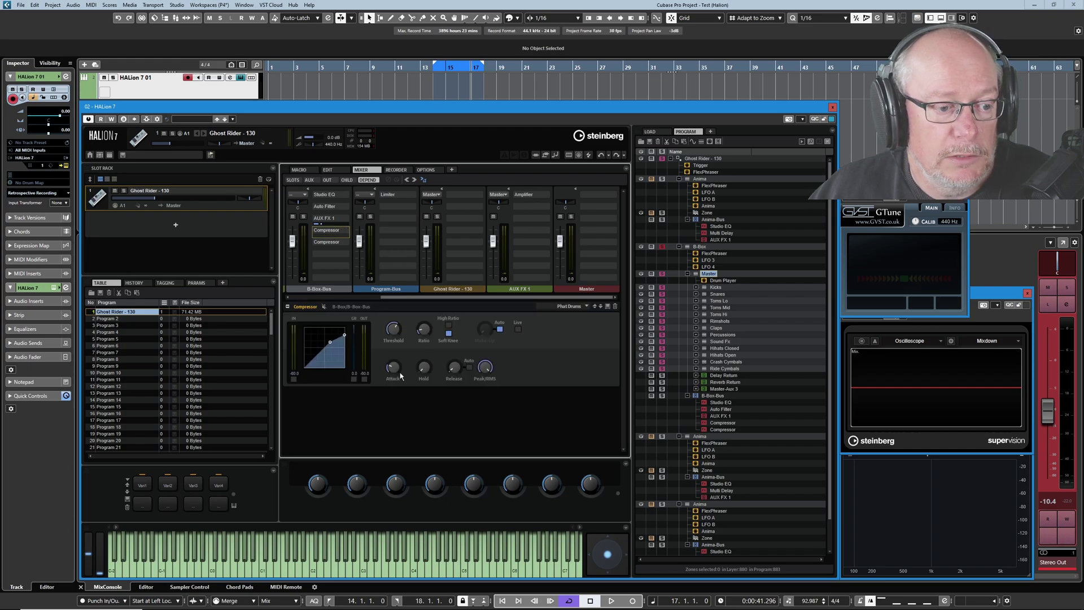
pyautogui.moveTo(394, 329); pyautogui.dragTo(393, 359)
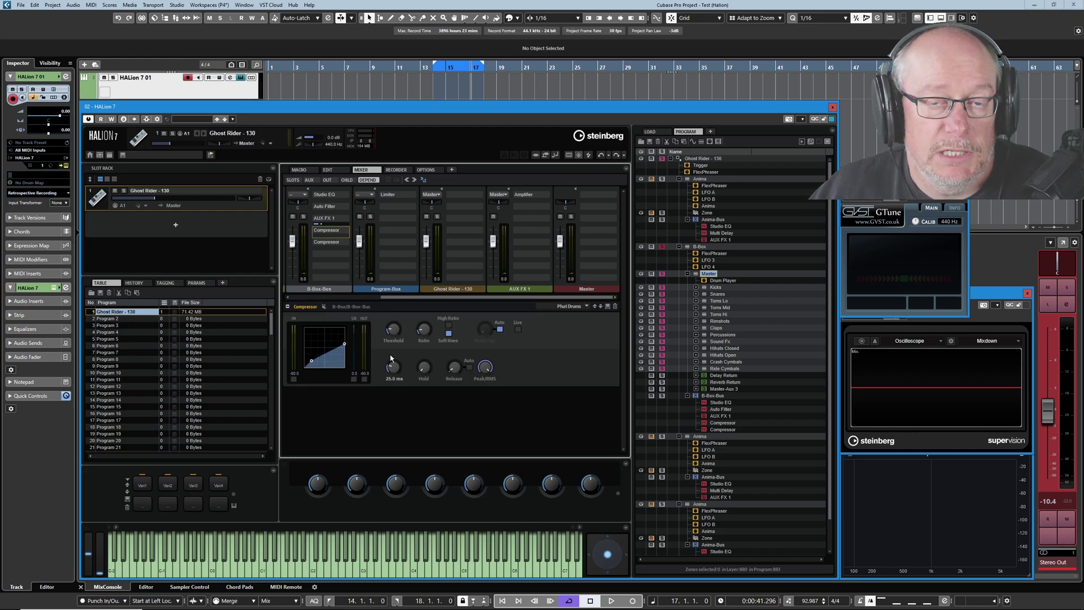